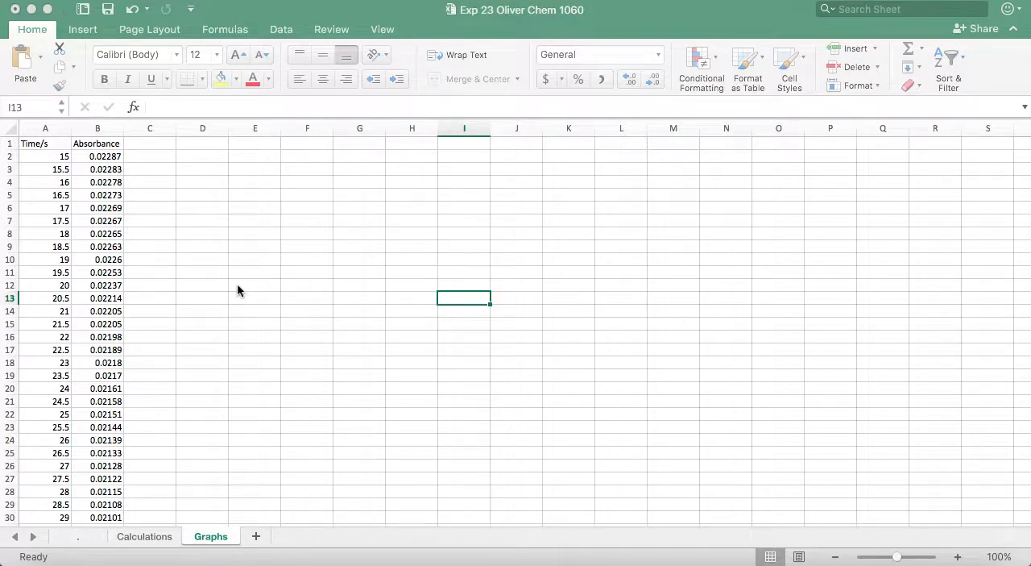
left_click(145, 157)
left_click(145, 158)
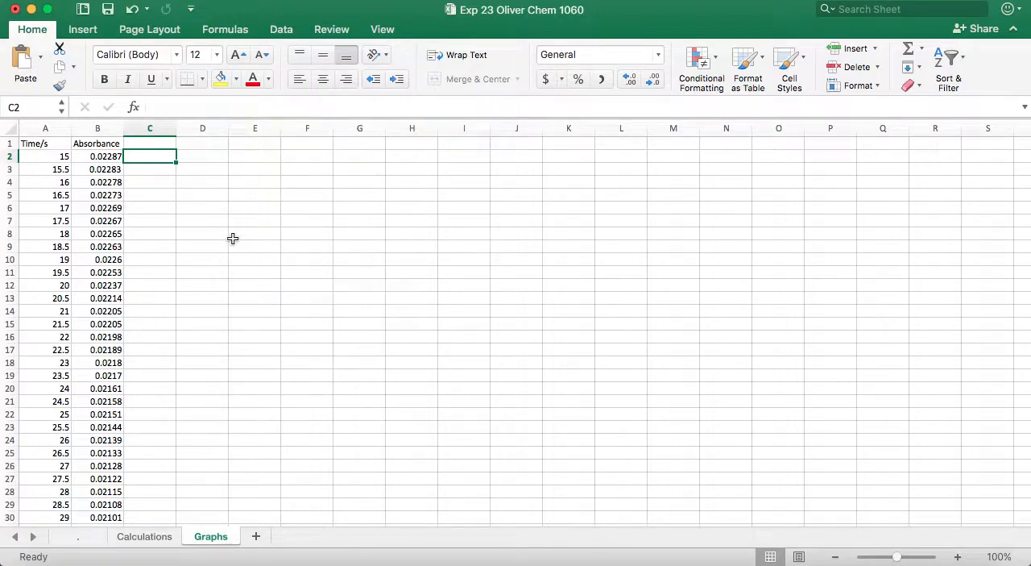
key("Left")
key("Left")
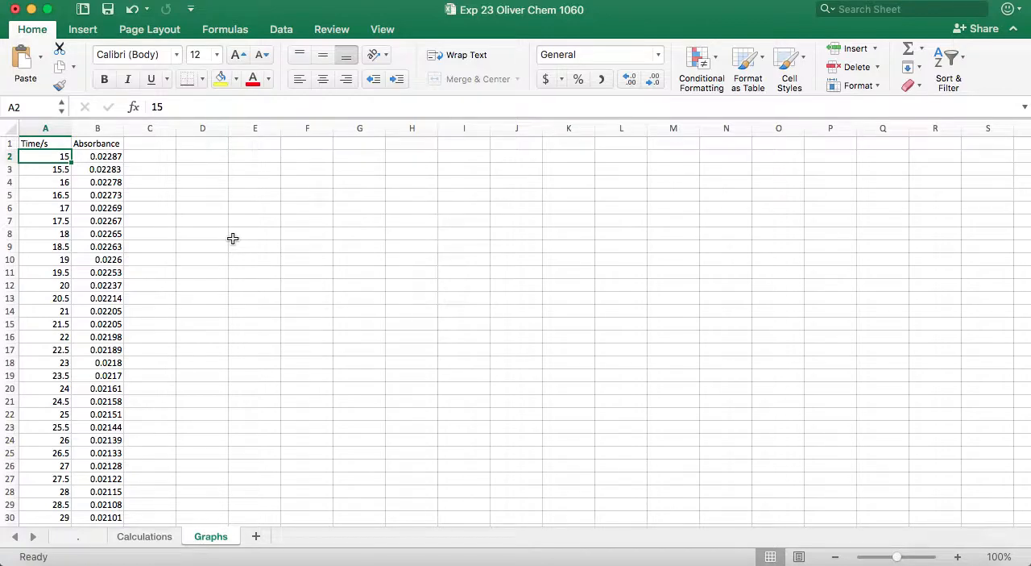
left_click(211, 157)
type("C")
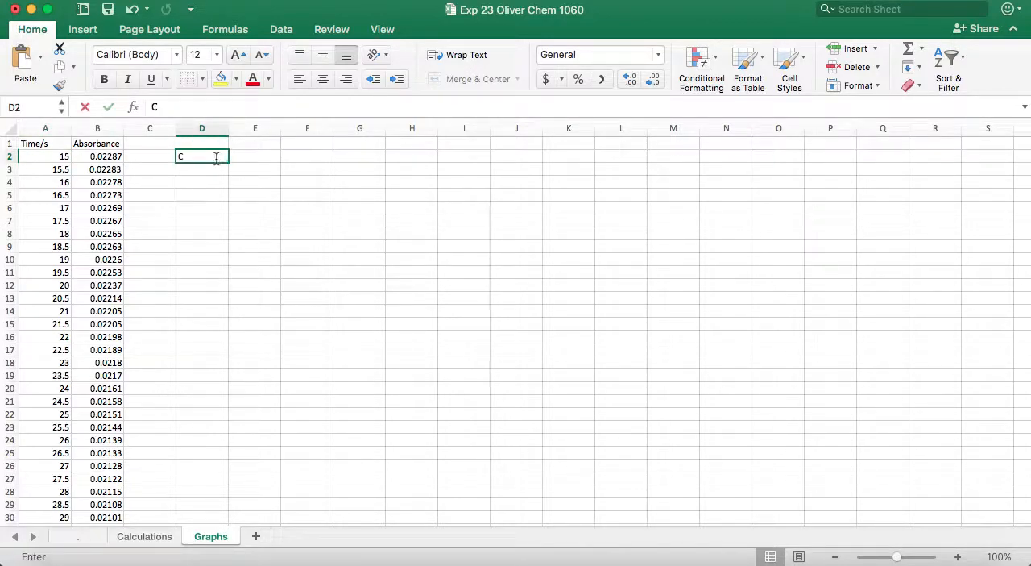
type("oncen")
key("BackSpace")
key("BackSpace")
key("BackSpace")
key("BackSpace")
key("BackSpace")
key("BackSpace")
key("BackSpace")
key("BackSpace")
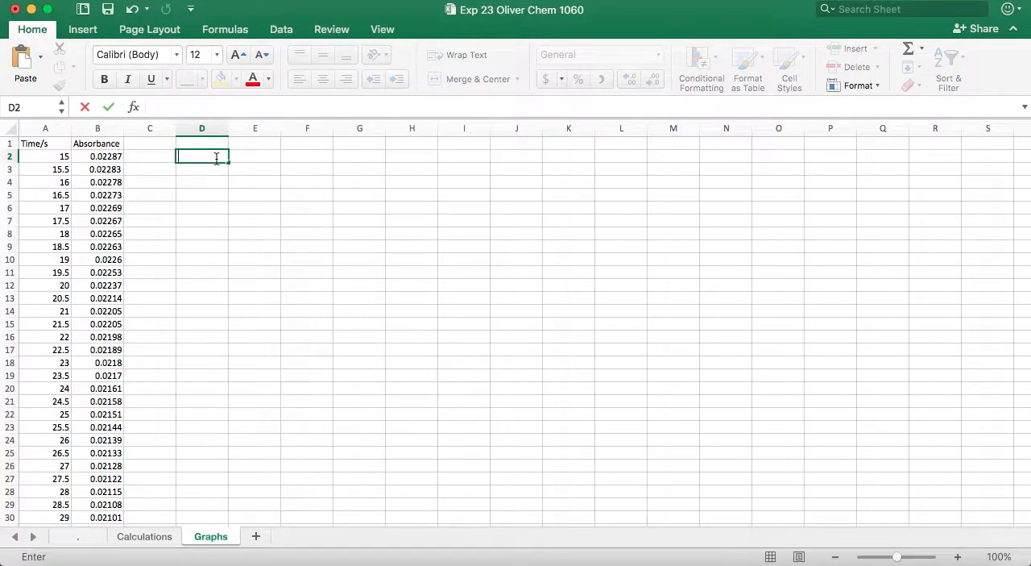
- Enter the example headers Wavelength in D2 and Absorbance in E2
type("W")
key("BackSpace")
type("Wavelength")
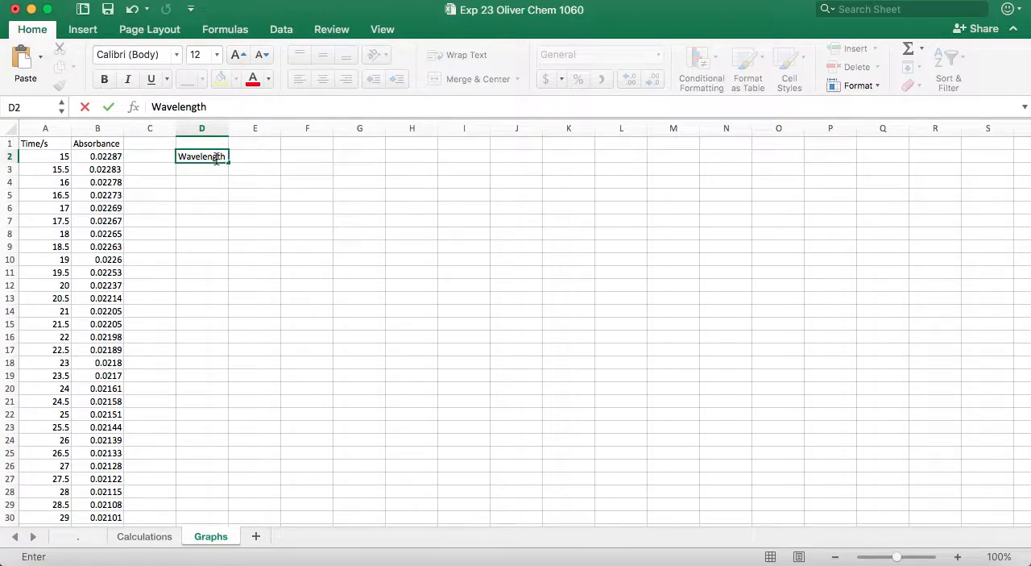
key("Tab")
type("Absorbance")
key("Return")
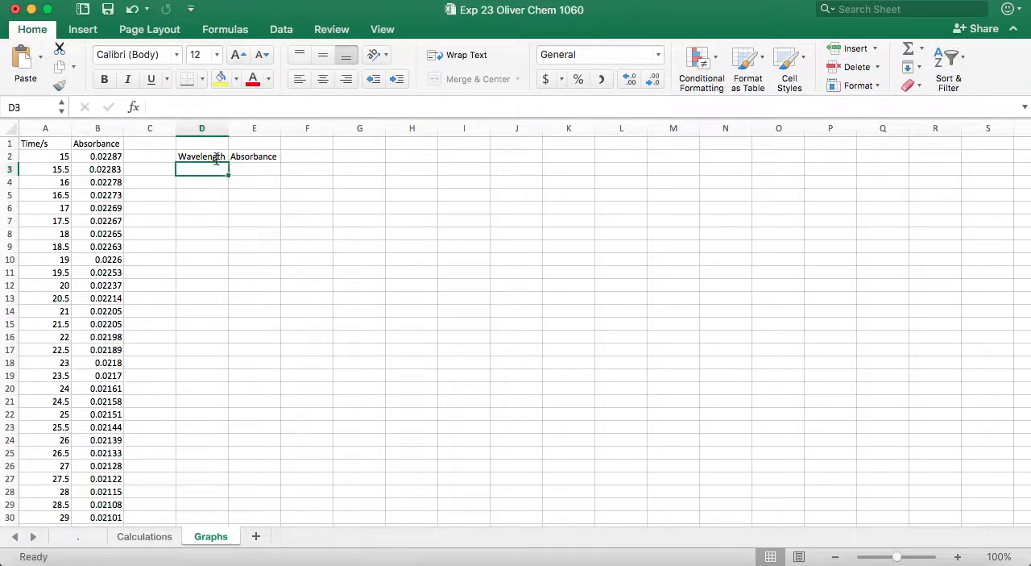
- Fill two example rows under the Wavelength and Absorbance headers: 400nm with 2, and 401nm with 1.9
type("400nm")
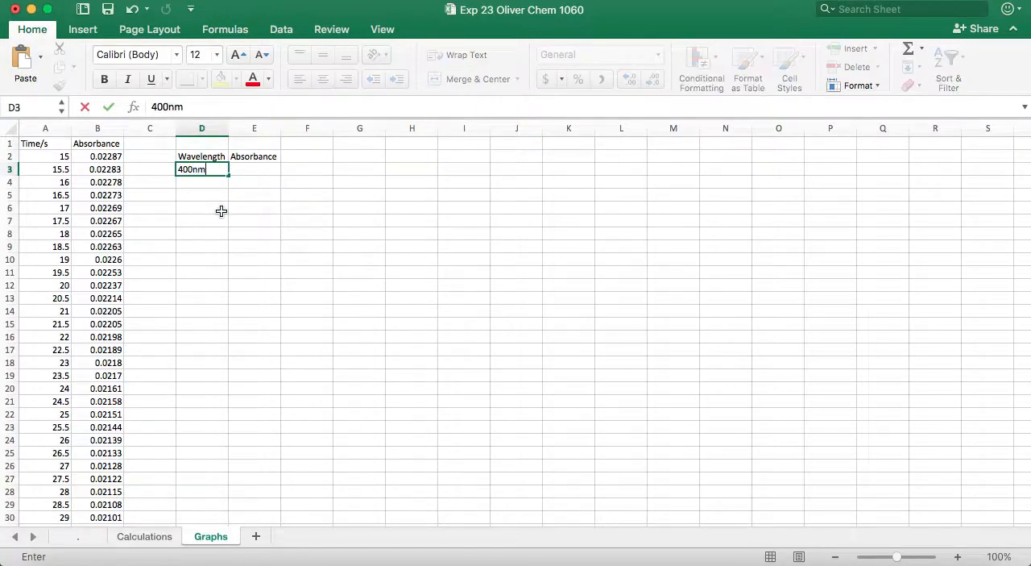
key("Tab")
type("2")
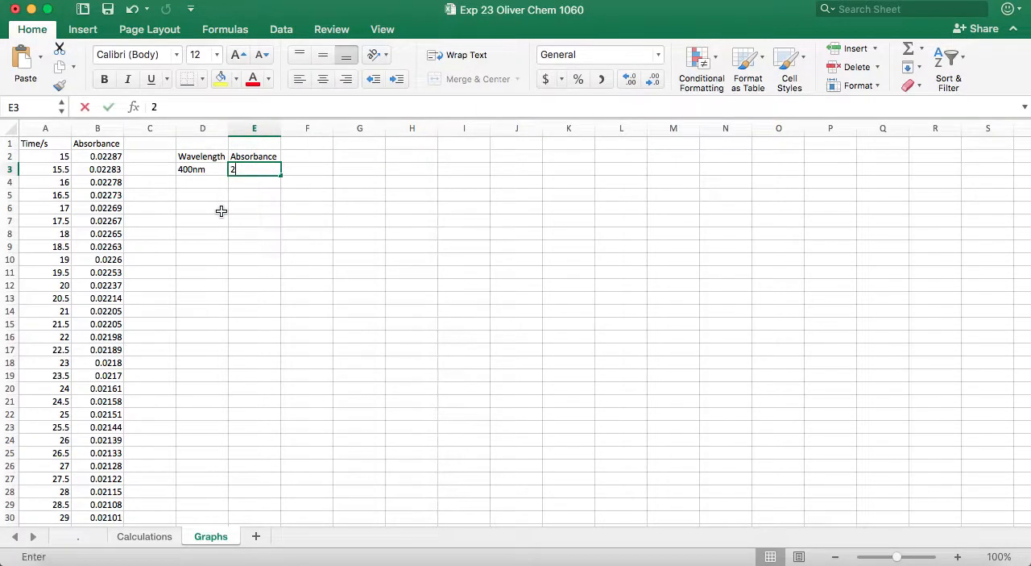
key("Tab")
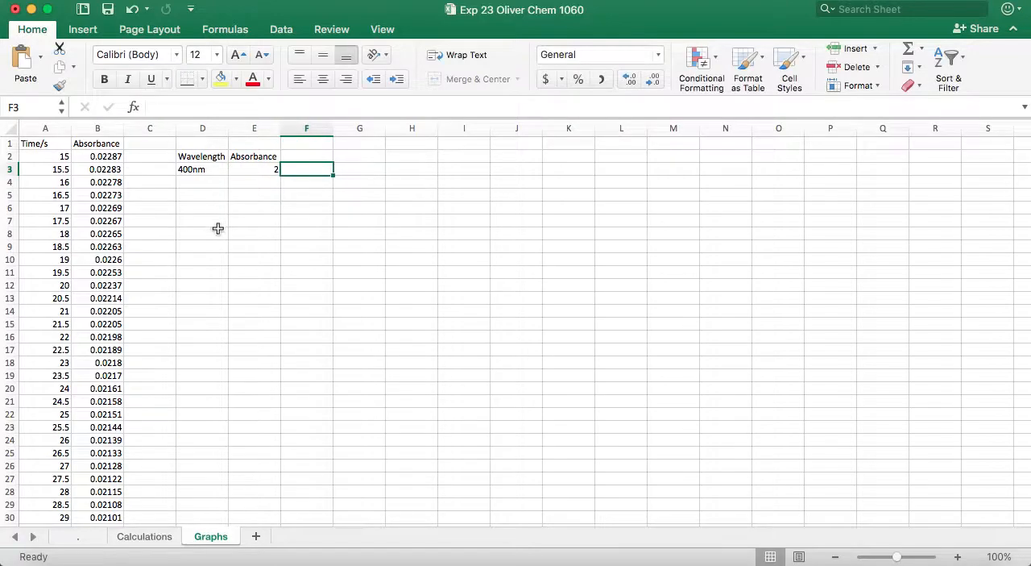
left_click(214, 181)
type("401nm")
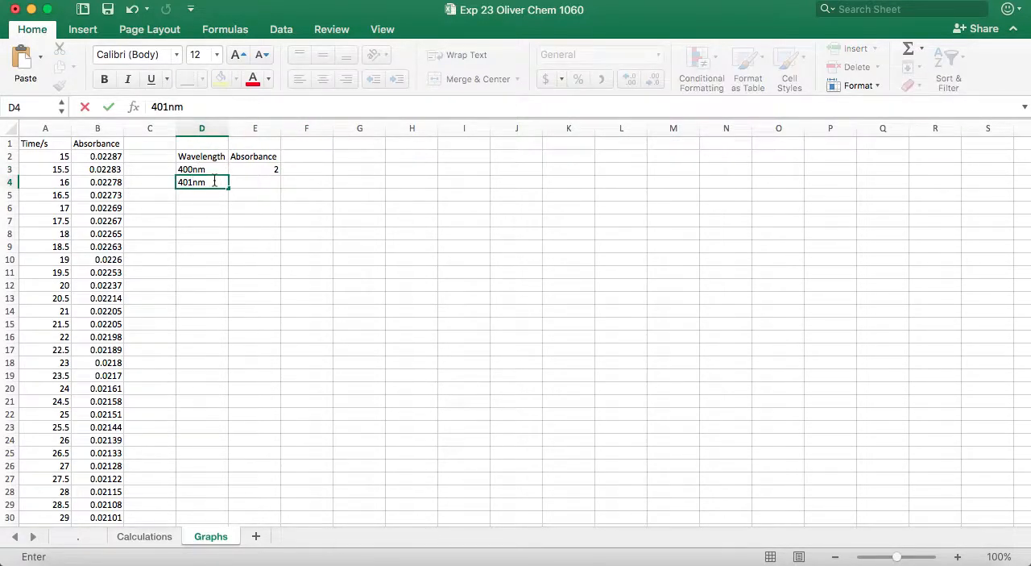
key("Tab")
type("1.9")
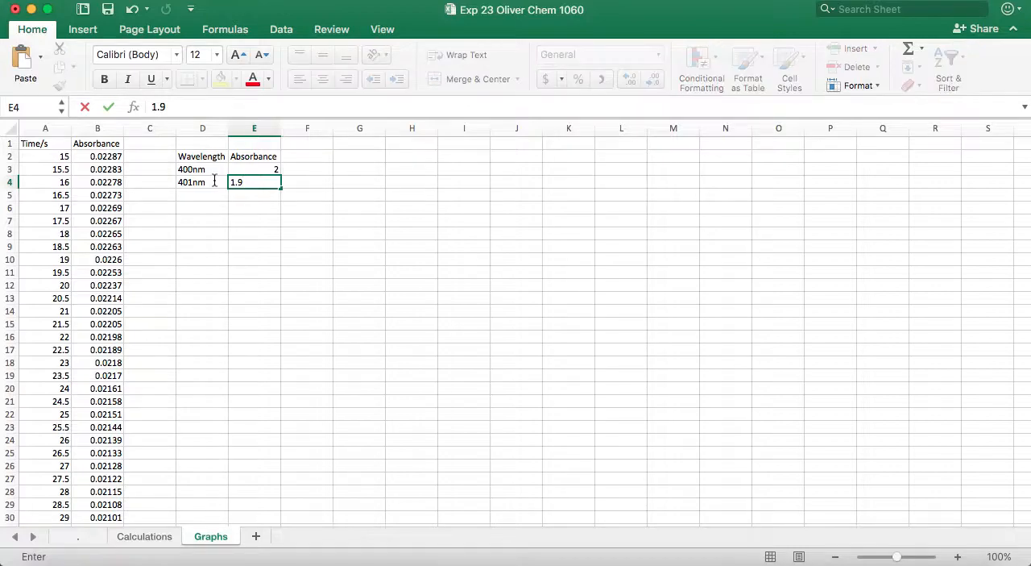
key("Return")
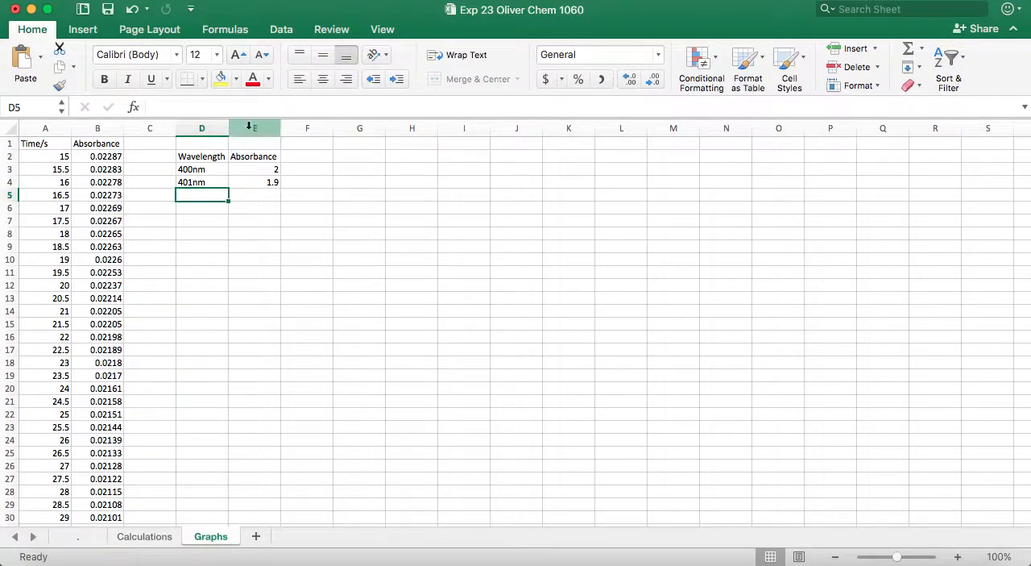
- Clear the example wavelength and absorbance data from columns D and E
left_click_drag(202, 128, 255, 128)
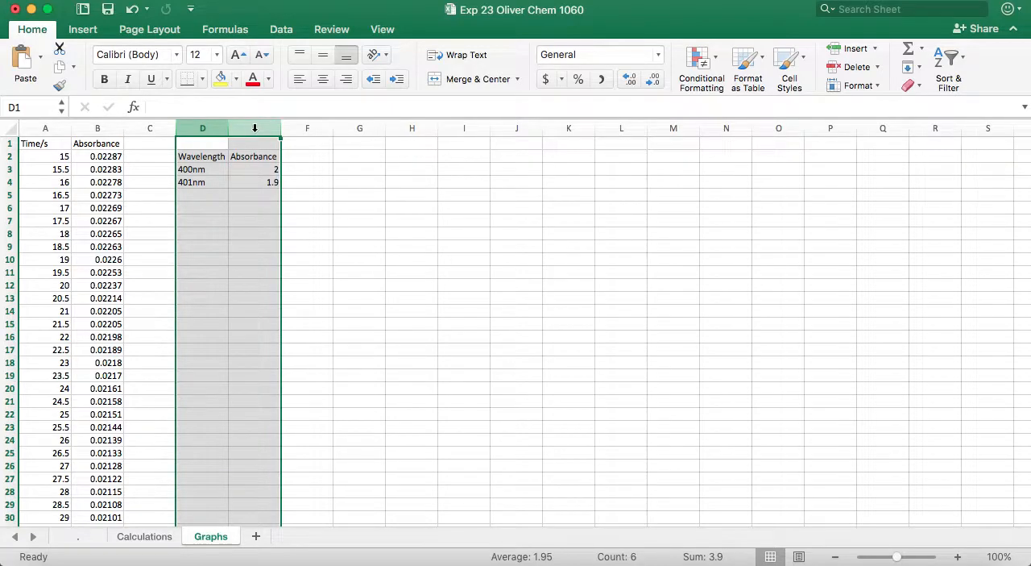
key("Delete")
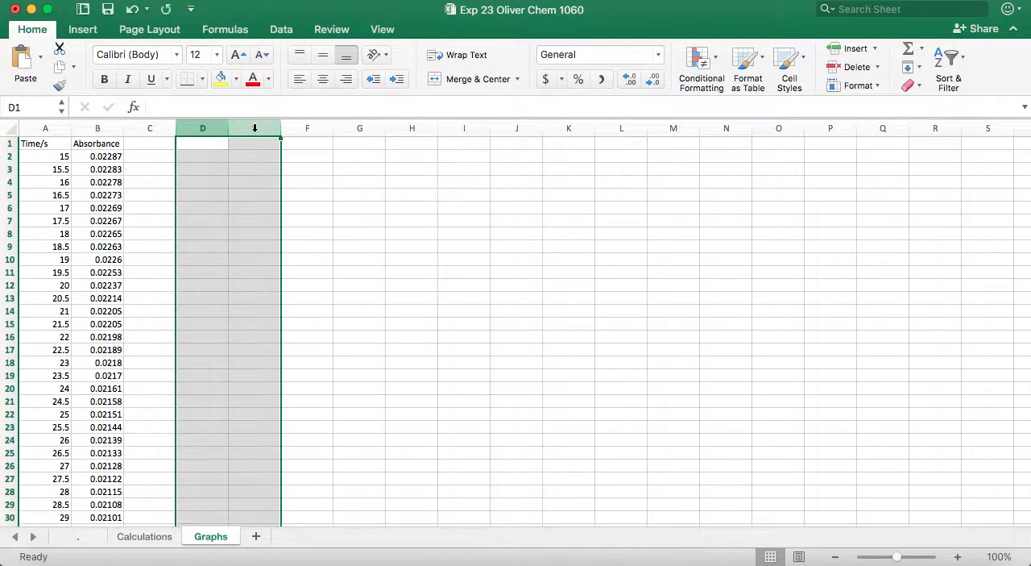
- Examine the Time/s and Absorbance columns from their headers down to the last data row
left_click(60, 147)
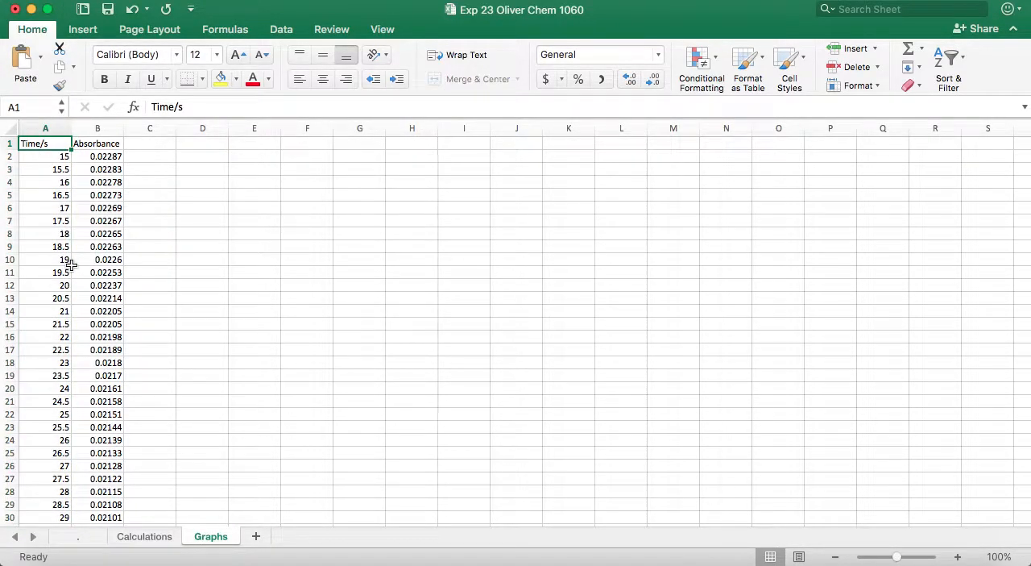
key("Right")
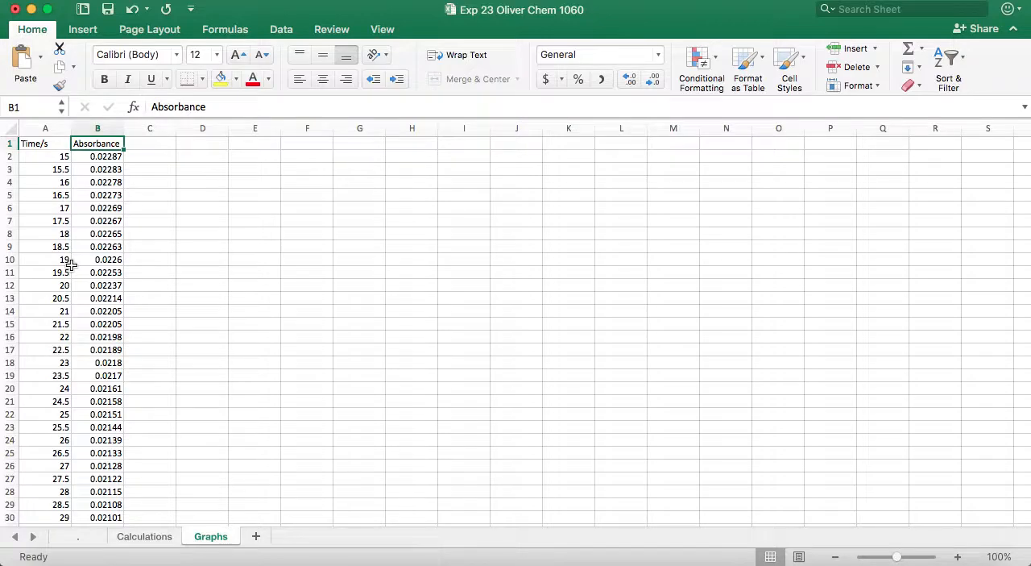
left_click(115, 156)
key("Left")
key("Down")
key("Down")
key("Down")
key("Down")
key("Down")
key("Down")
key("Down")
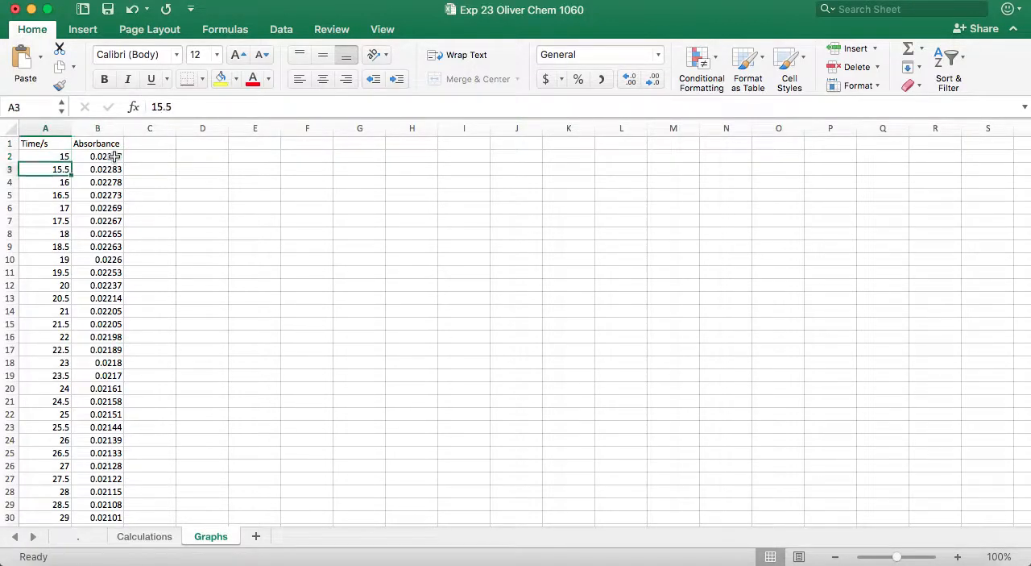
key("Down")
key("Down")
key("Down")
key("Down")
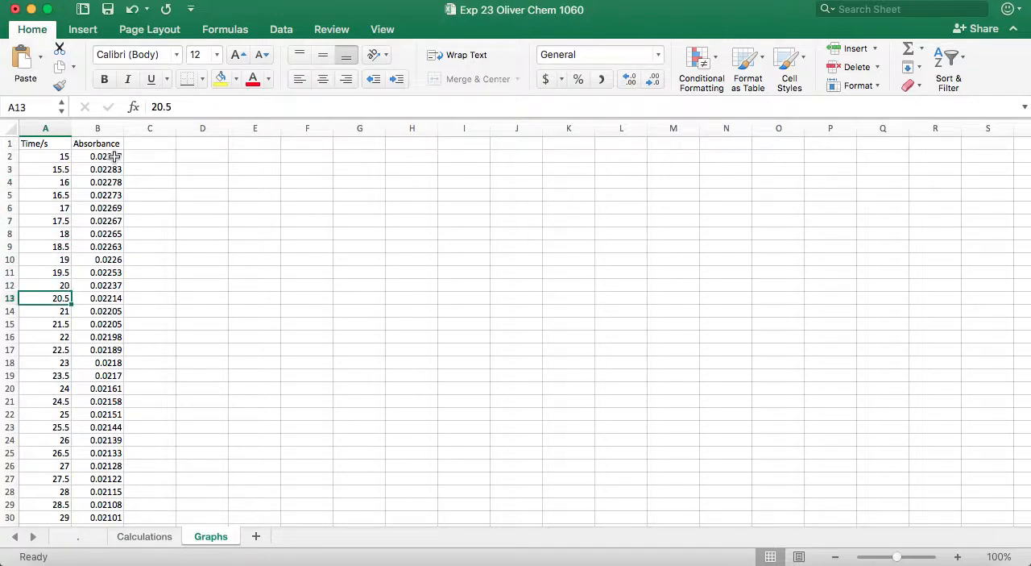
left_click(115, 157)
key("Down")
key("Down")
key("Down")
key("Down")
key("Down")
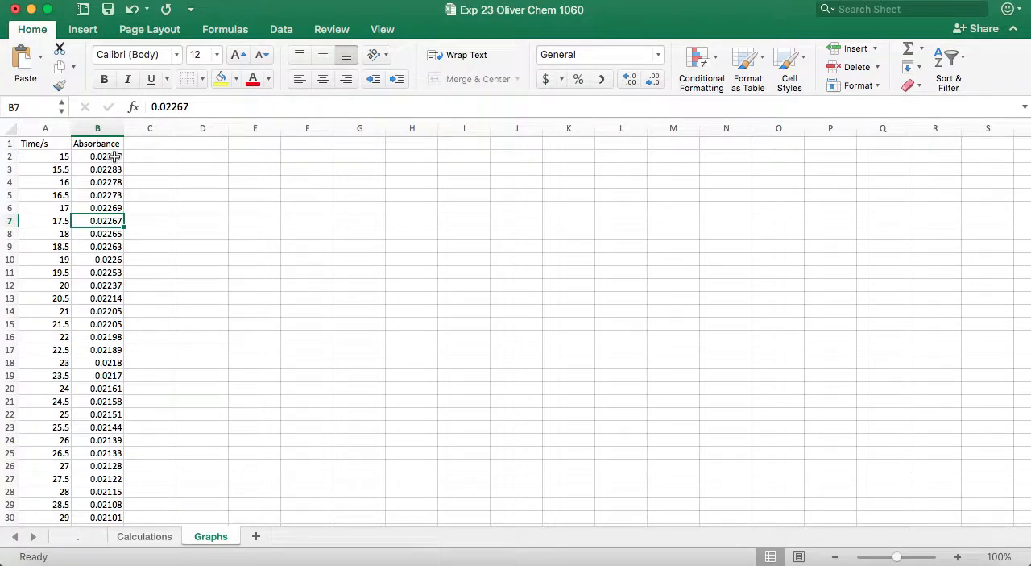
left_click(54, 160)
key("Down")
key("Down")
key("Down")
key("Down")
key("Down")
key("Down")
key("Down")
key("Down")
key("Down")
key("Down")
key("Down")
key("Down")
key("Down")
key("Down")
left_click(100, 156)
key("Down")
key("Down")
key("Down")
key("Down")
key("Down")
key("Down")
key("Down")
key("Down")
key("Down")
key("Down")
key("Down")
key("Down")
key("Down")
key("Down")
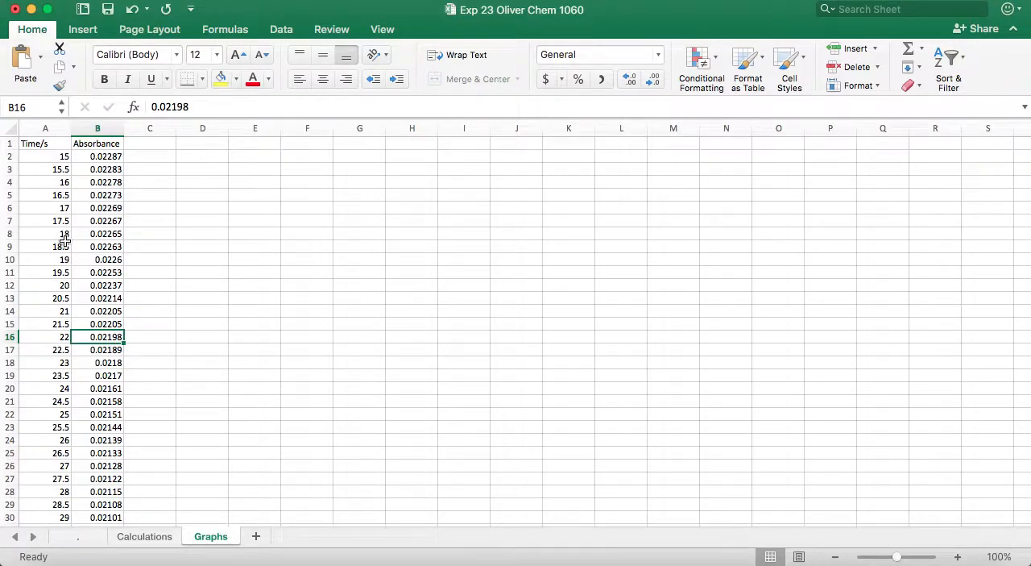
scroll(72, 274, "down", 20)
scroll(79, 303, "down", 20)
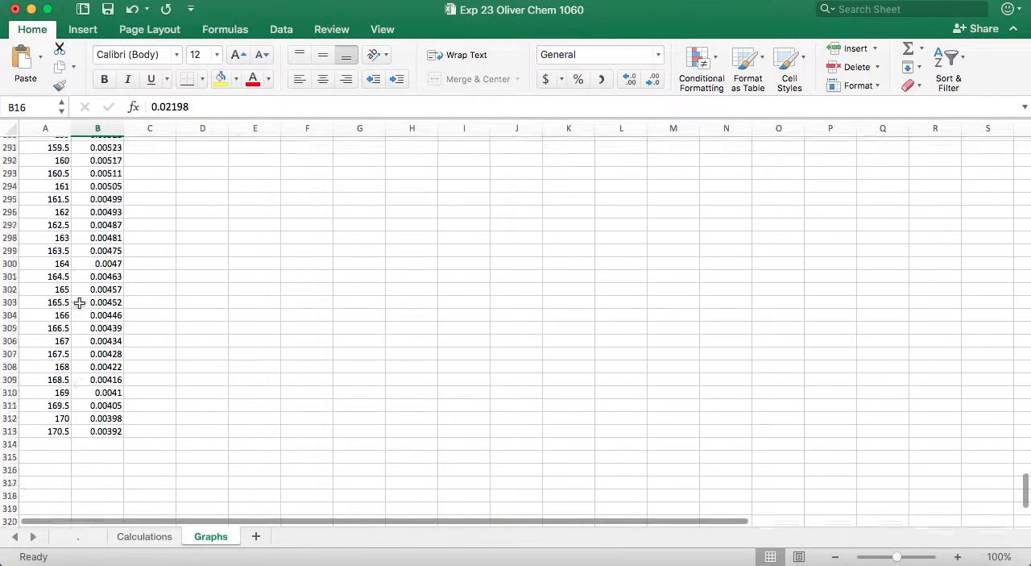
scroll(79, 303, "up", 20)
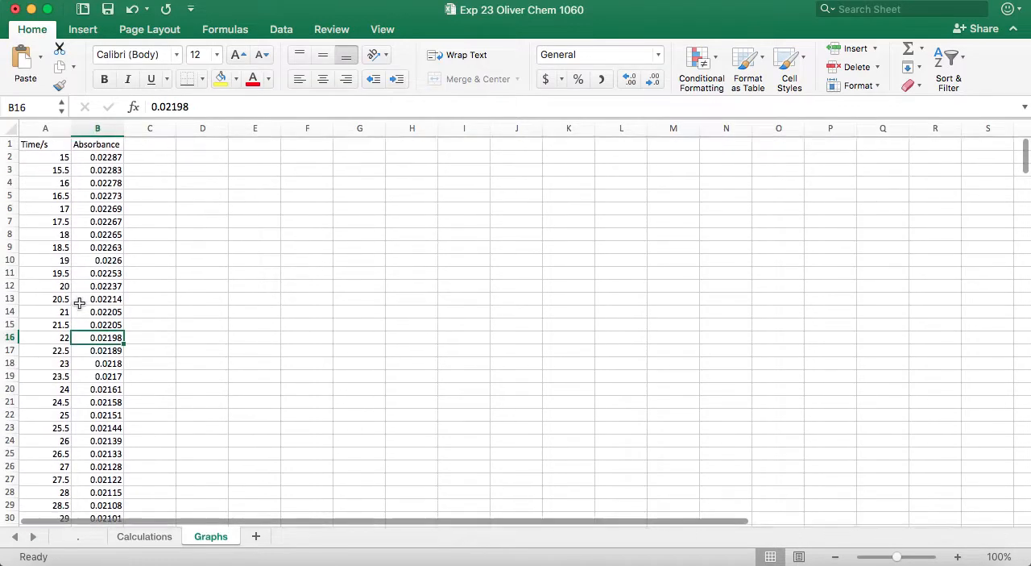
left_click(211, 153)
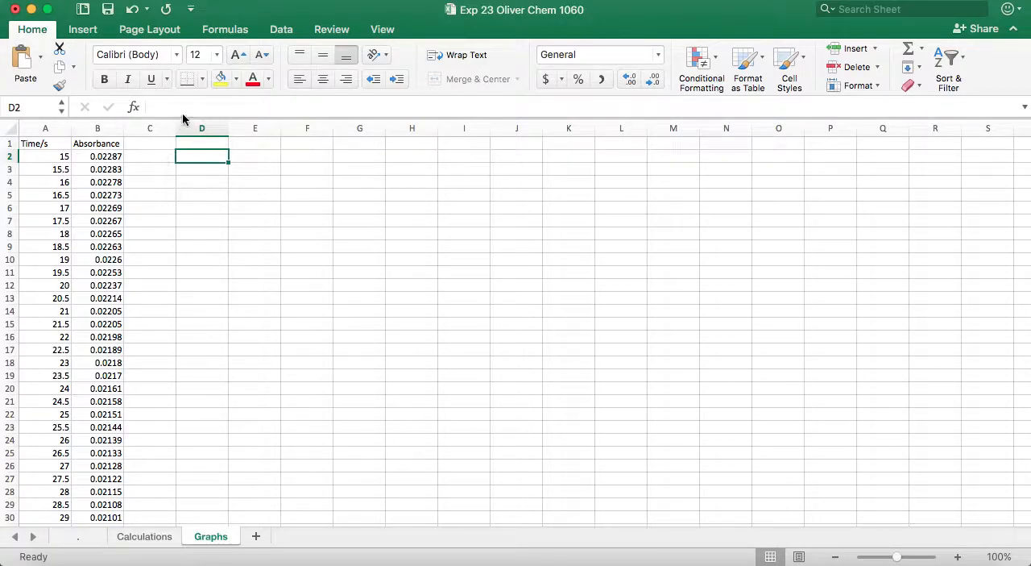
left_click(48, 147)
left_click(98, 146)
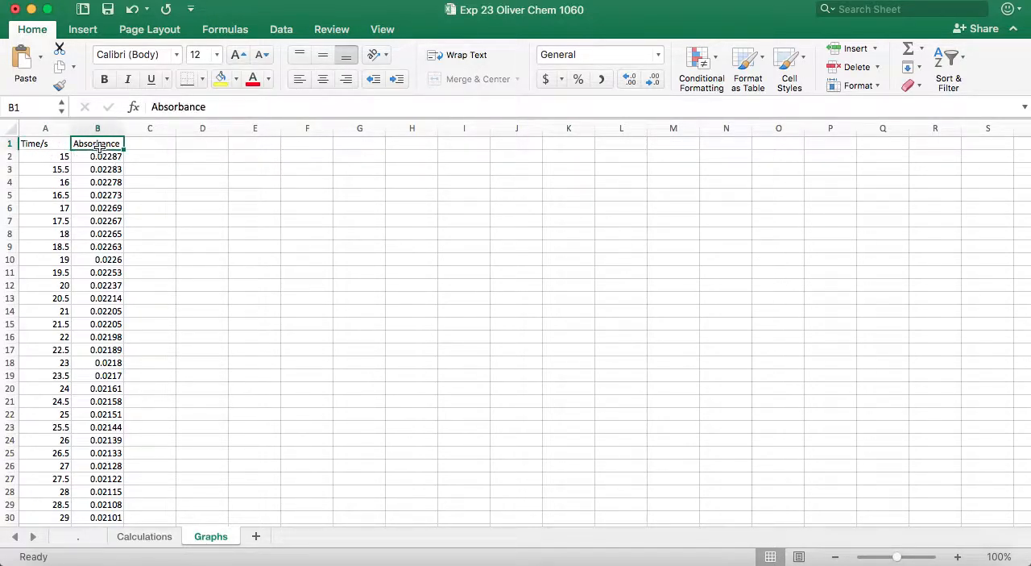
left_click(241, 215)
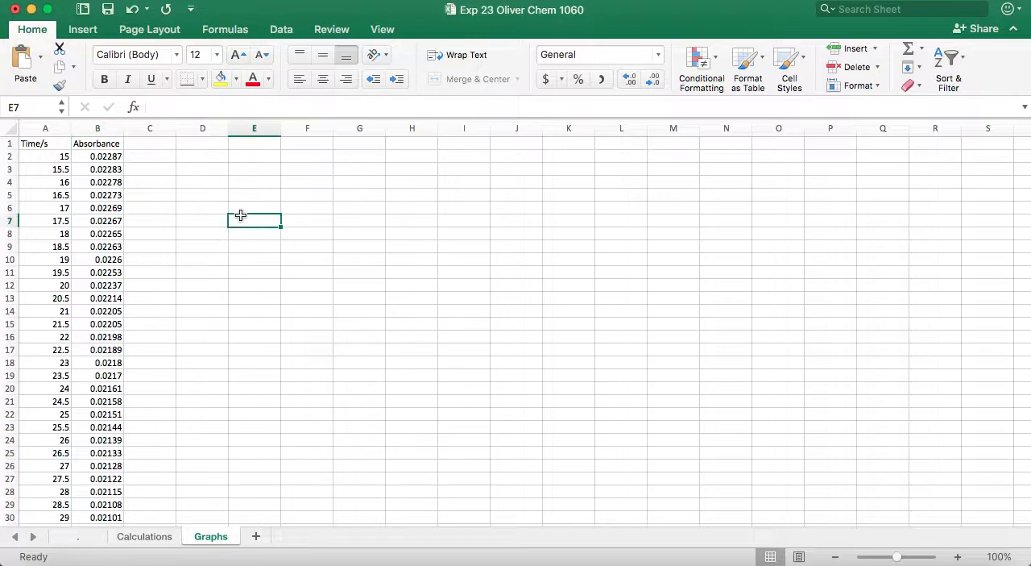
left_click(139, 144)
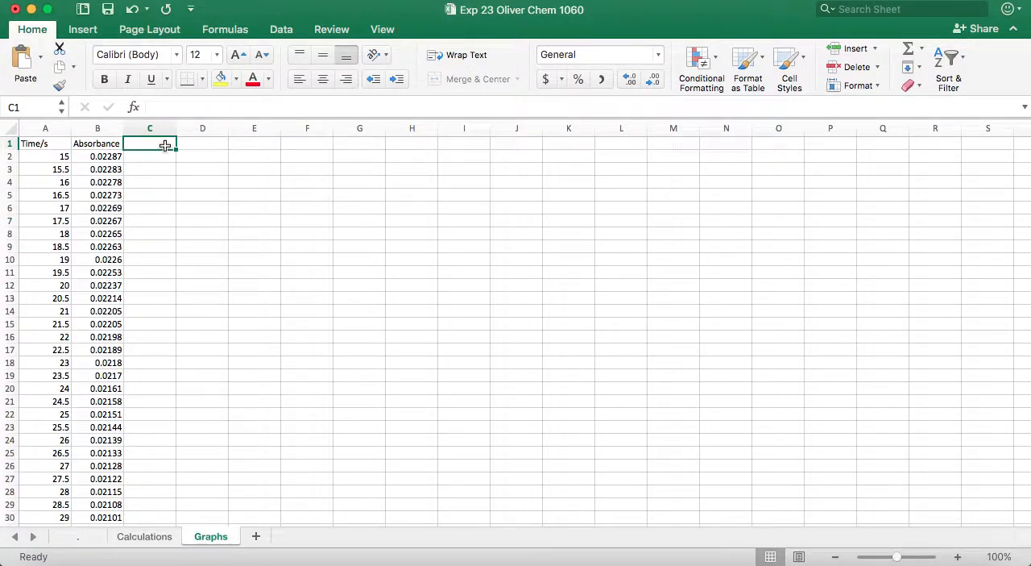
left_click(47, 143)
left_click(81, 144)
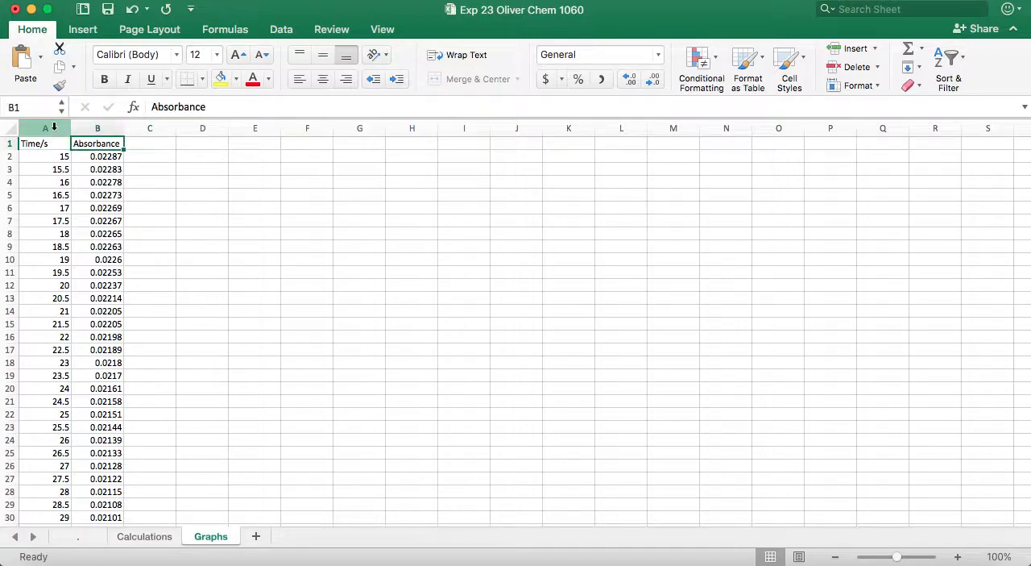
- Insert a Scatter with Smooth Lines chart from columns A and B and place it just beside the data, near the sheet's top
left_click_drag(54, 127, 91, 127)
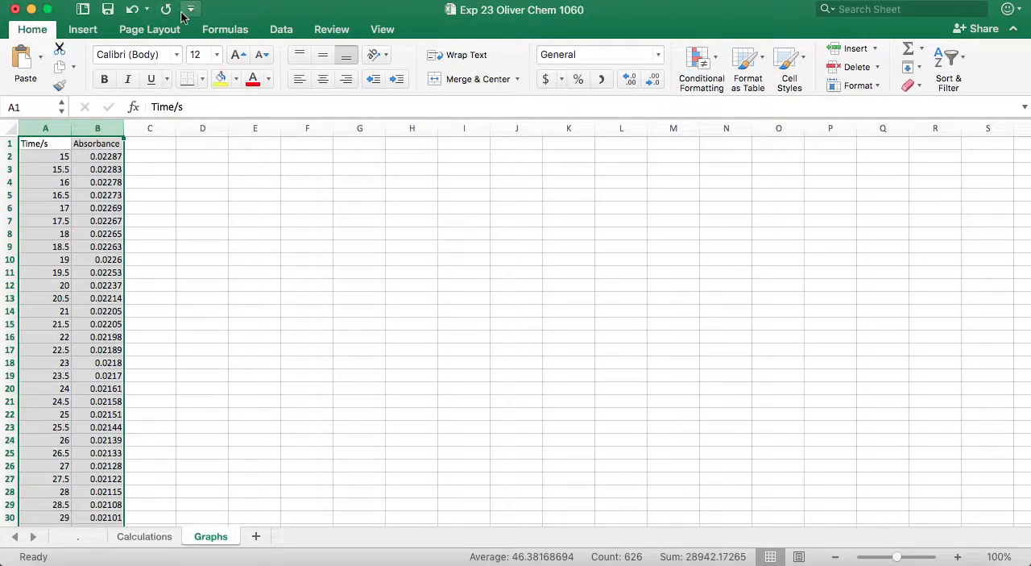
left_click(84, 31)
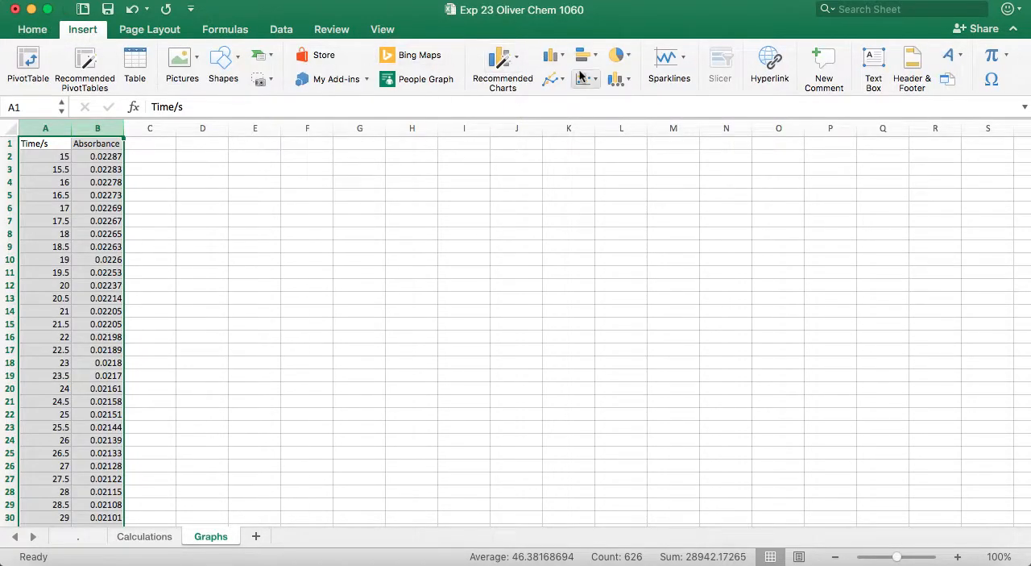
left_click(587, 78)
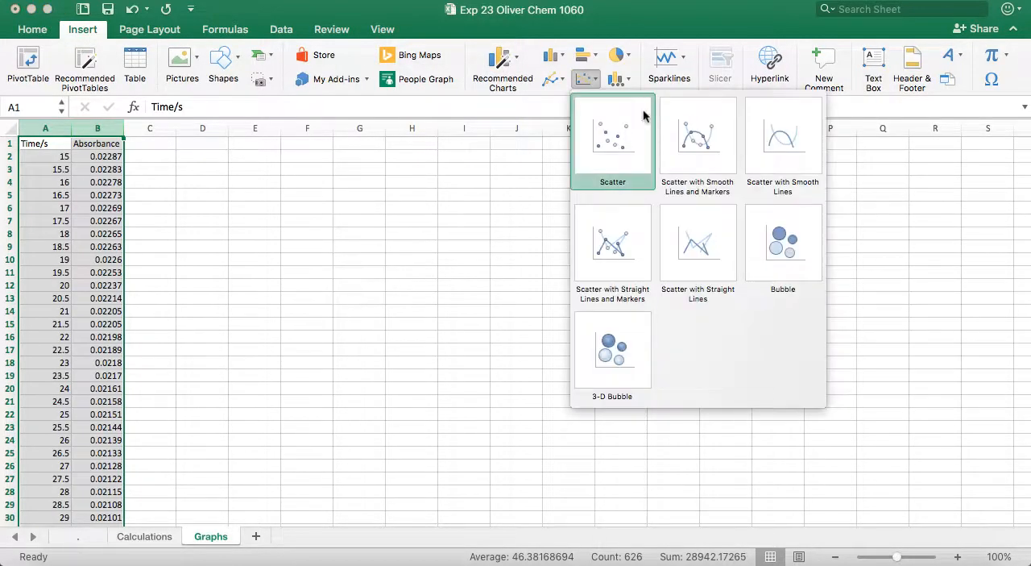
left_click(768, 135)
left_click_drag(626, 271, 477, 181)
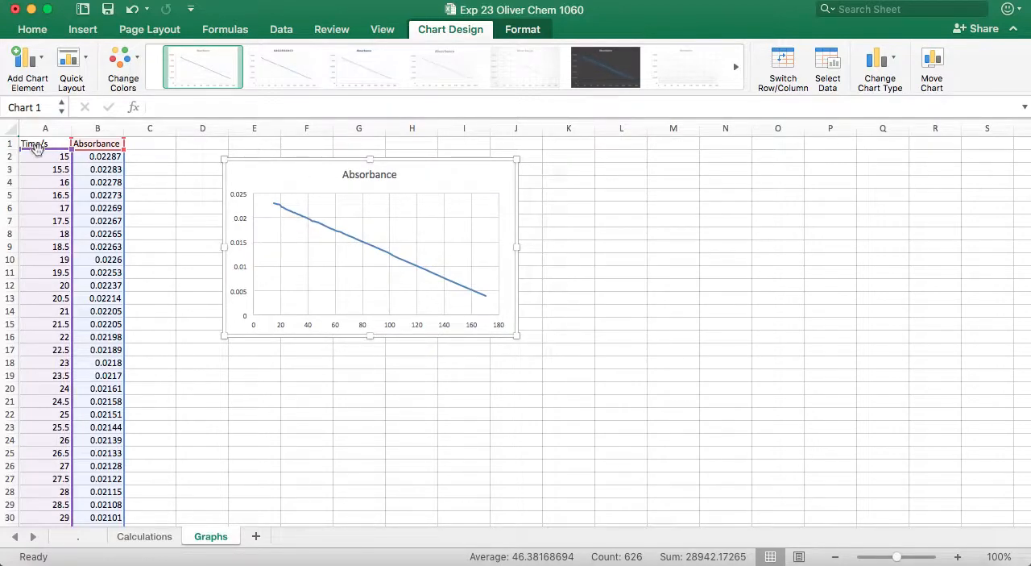
- Enter the header "ln(absorbance" in C1 and widen column C to fit it
left_click(141, 146)
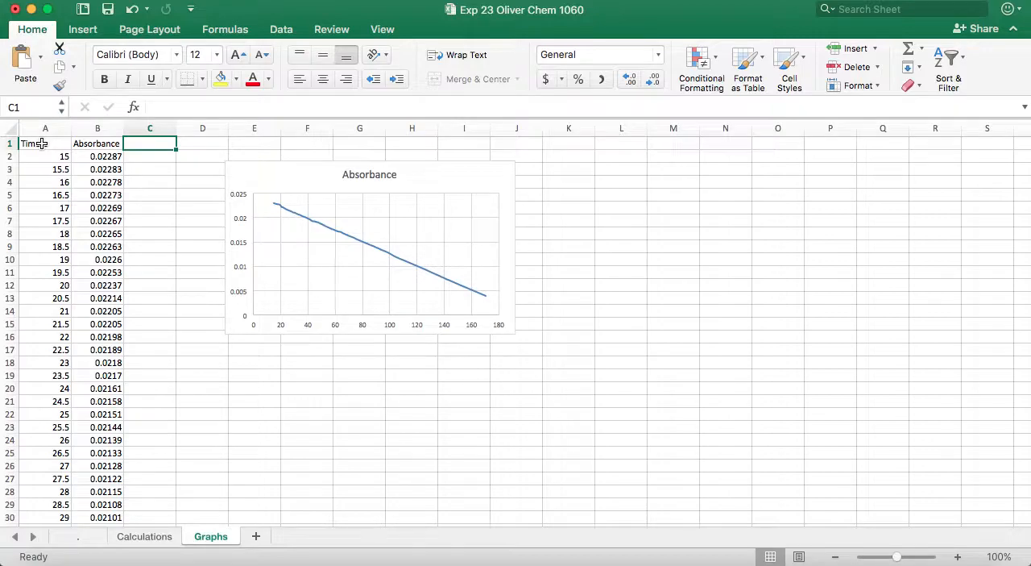
type("ln(absorbance")
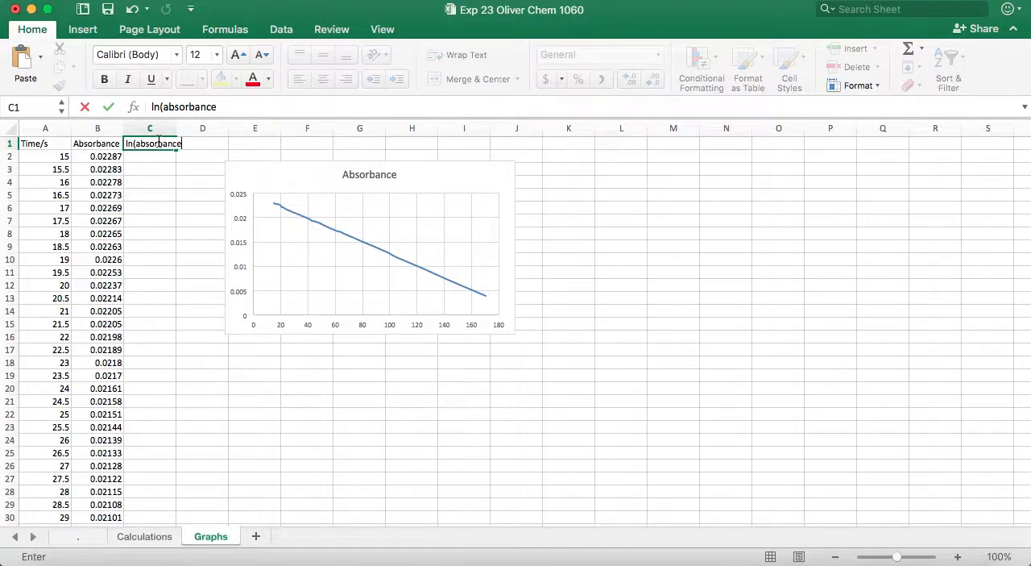
key("Return")
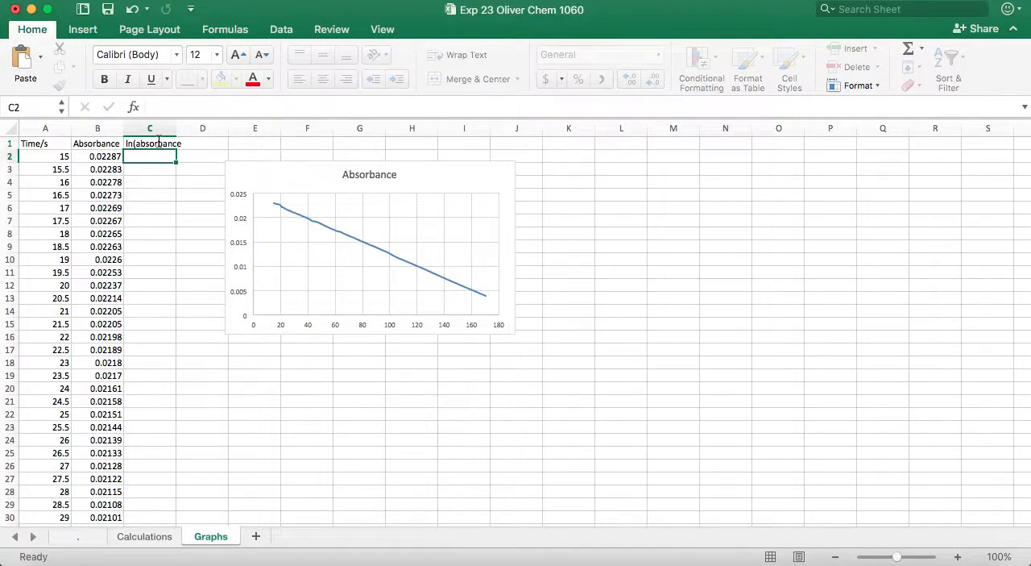
left_click_drag(175, 128, 197, 128)
left_click(219, 143)
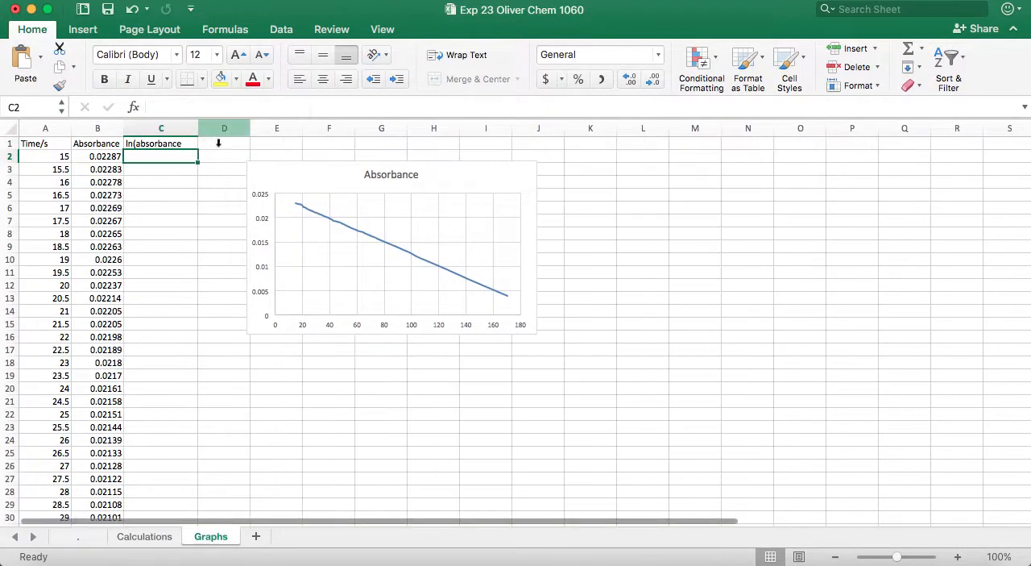
- Enter the header "1/[absorbance)" in cell D1
type("1/(")
key("BackSpace")
type("[")
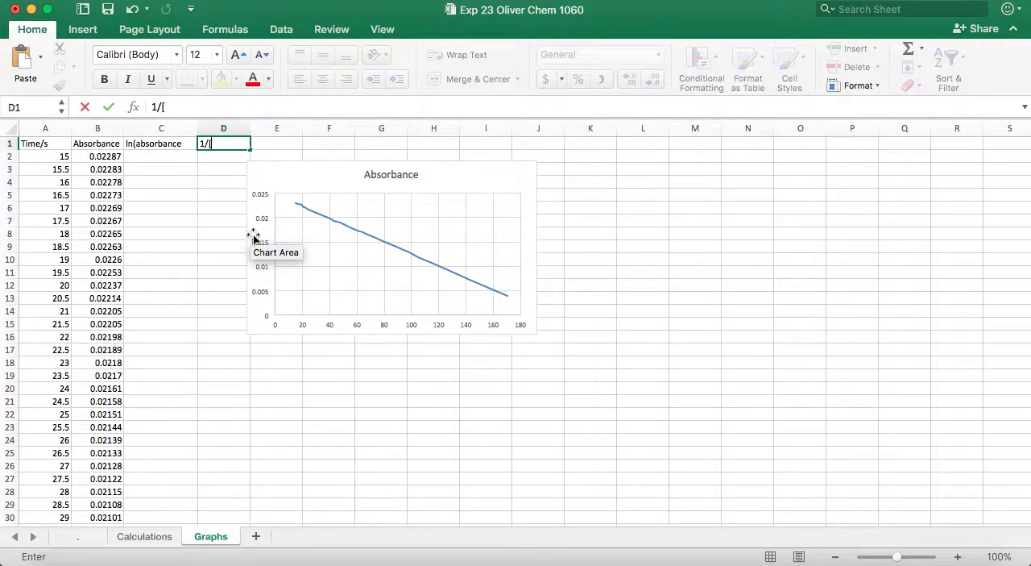
type("absorbance")
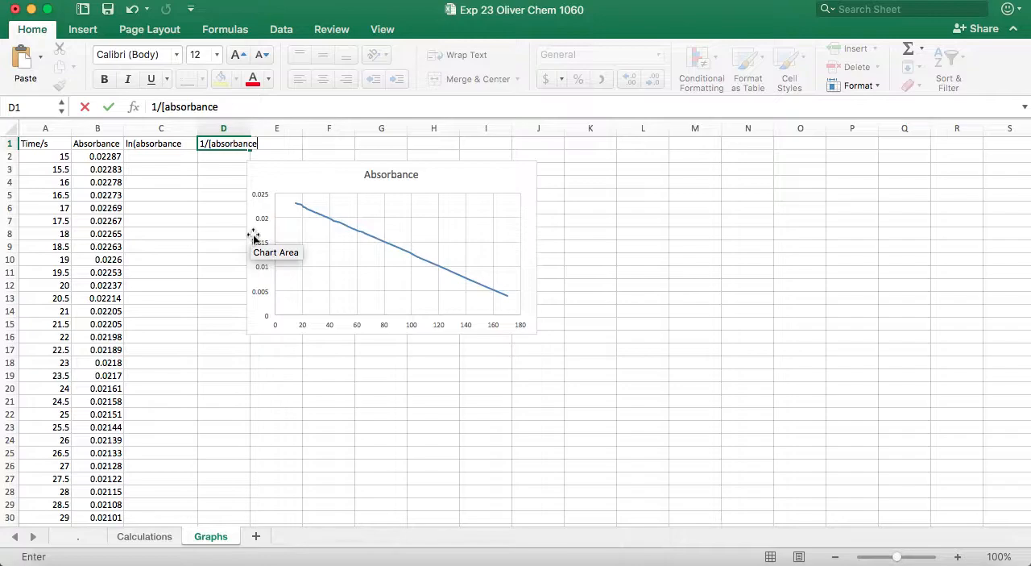
type(")")
key("Return")
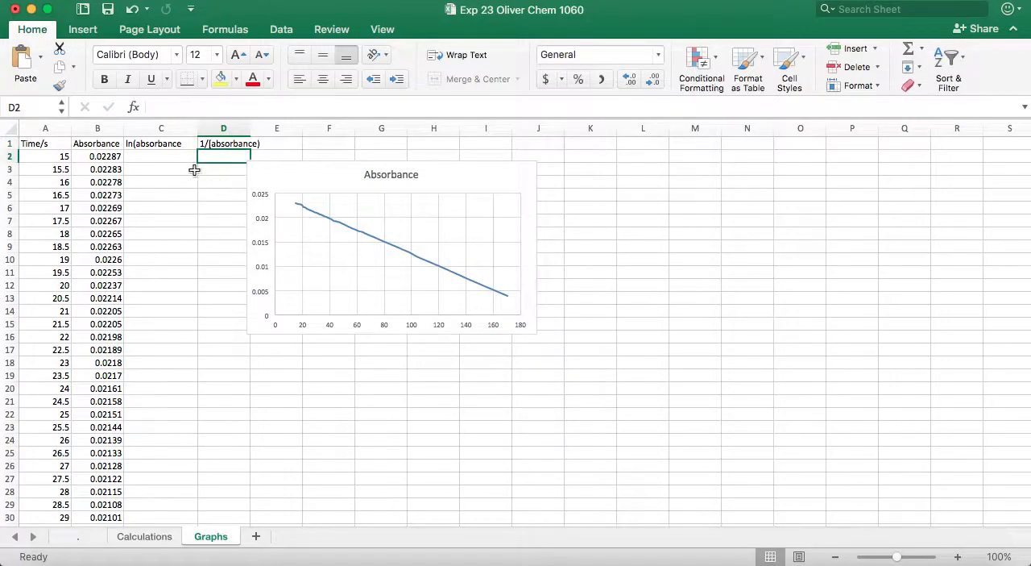
- Complete the C1 header with its closing parenthesis so it reads "ln(absorbance)"
left_click(177, 145)
left_click(233, 107)
type(")")
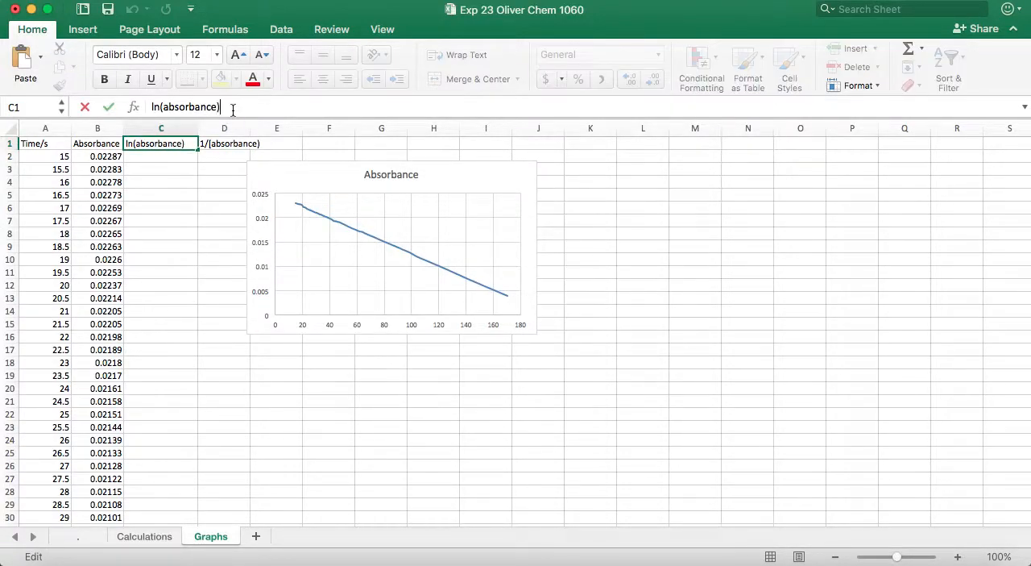
key("Return")
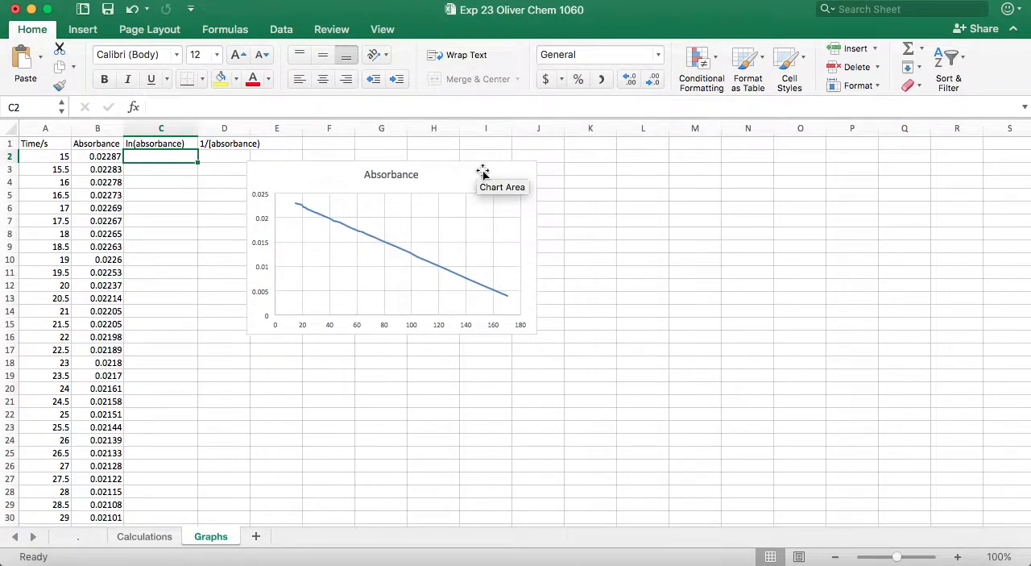
- Move the chart a few rows down and change its title to "Time vs Absorbance"
left_click_drag(475, 168, 474, 219)
left_click(419, 222)
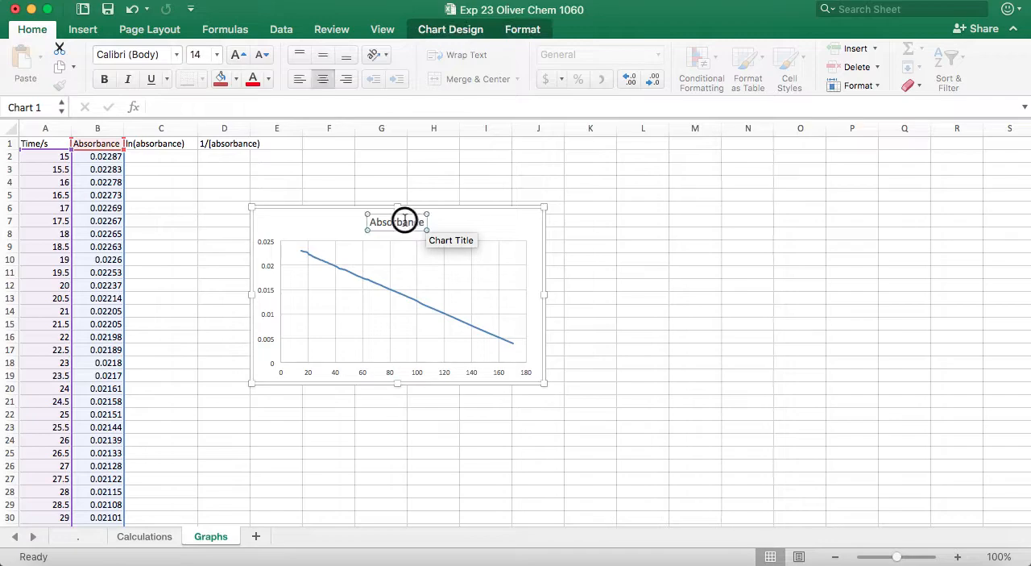
double_click(388, 222)
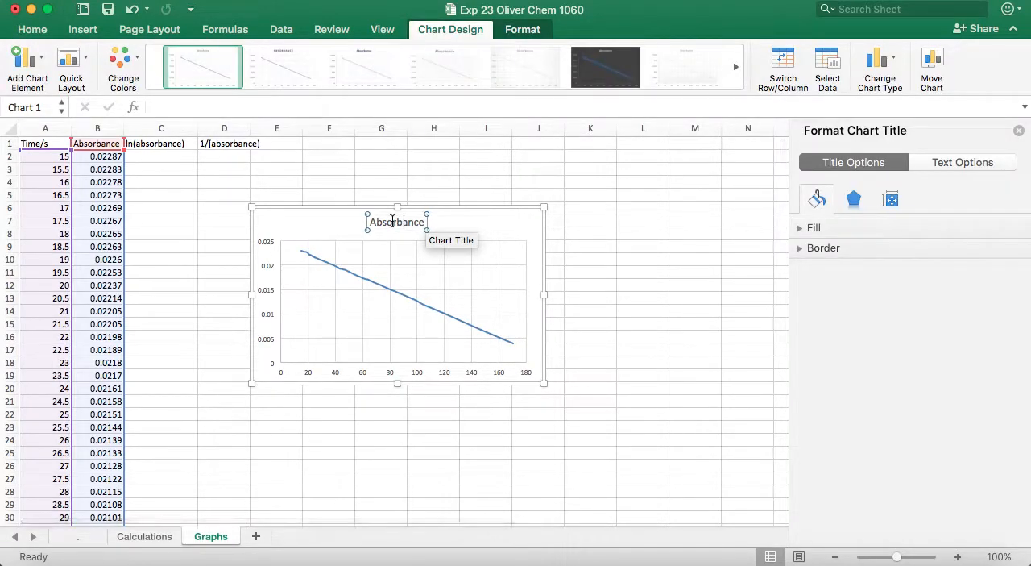
key("super+a")
left_click(393, 221)
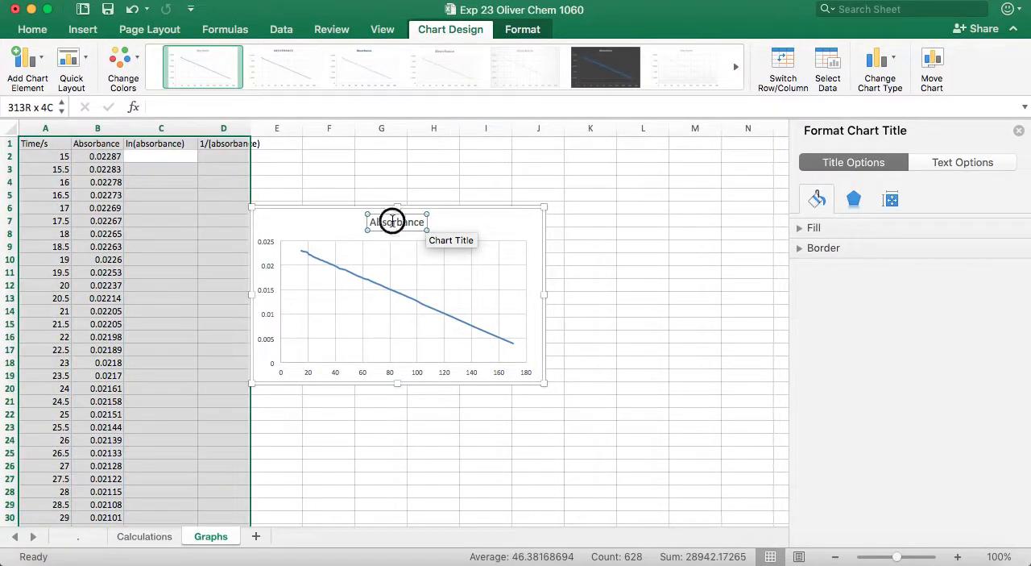
left_click(491, 228)
left_click(402, 221)
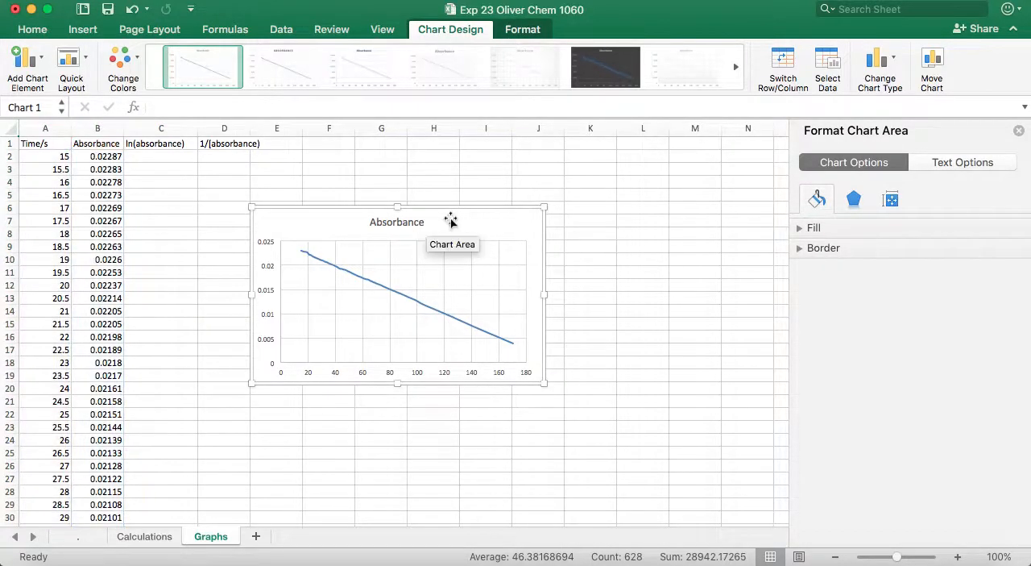
left_click(407, 224)
double_click(409, 222)
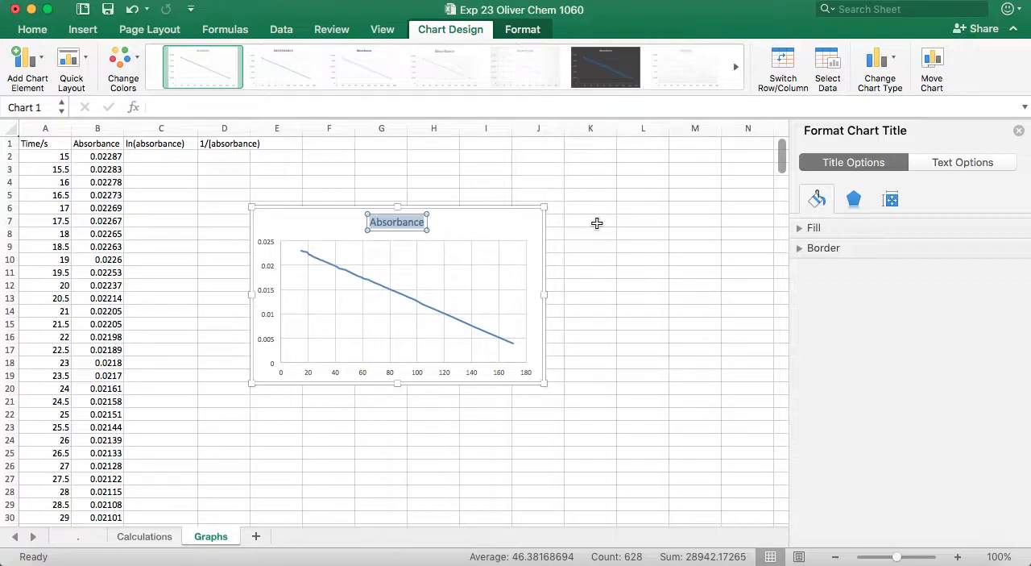
type("Time")
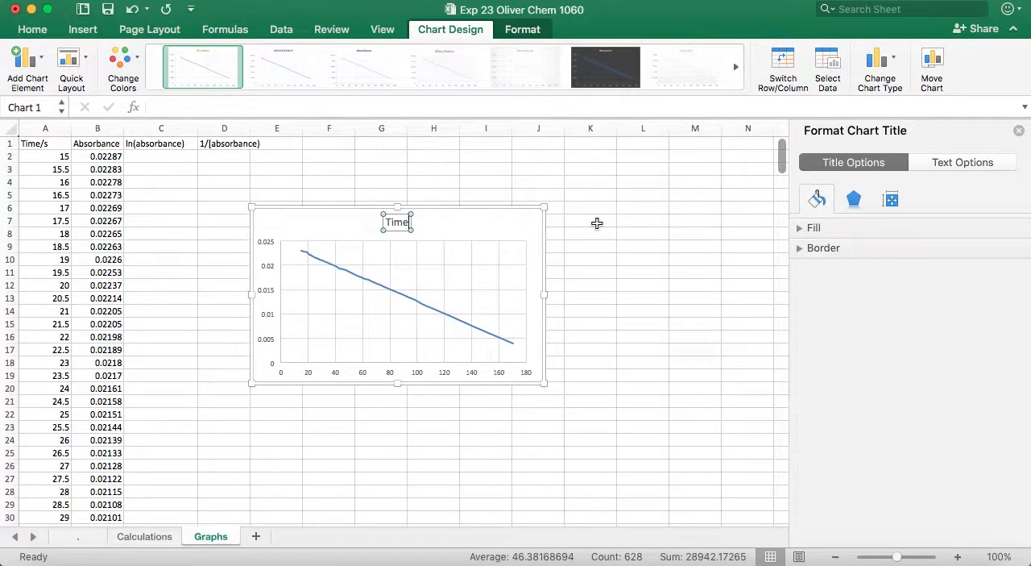
type(" vs")
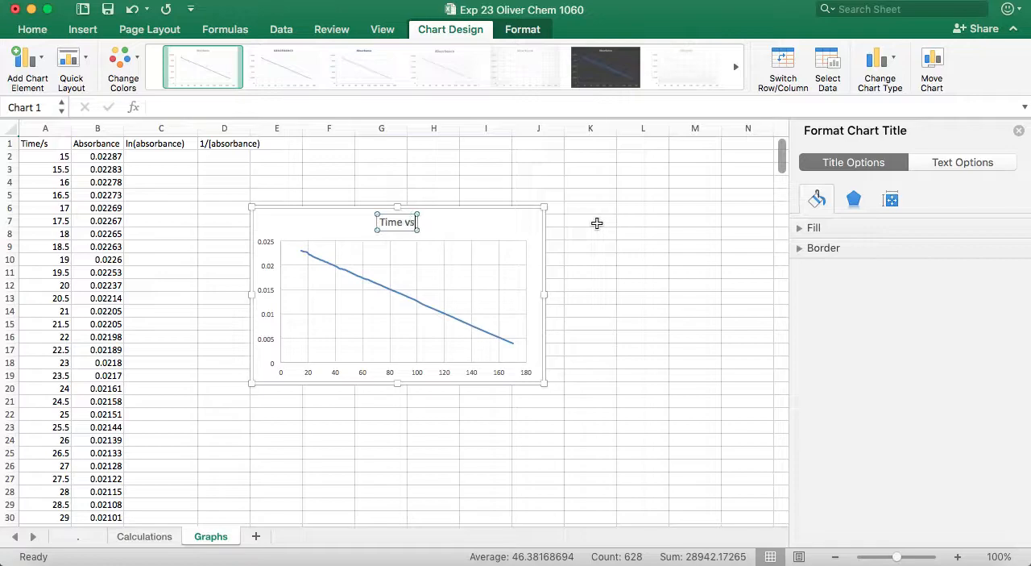
type(" Absorbance")
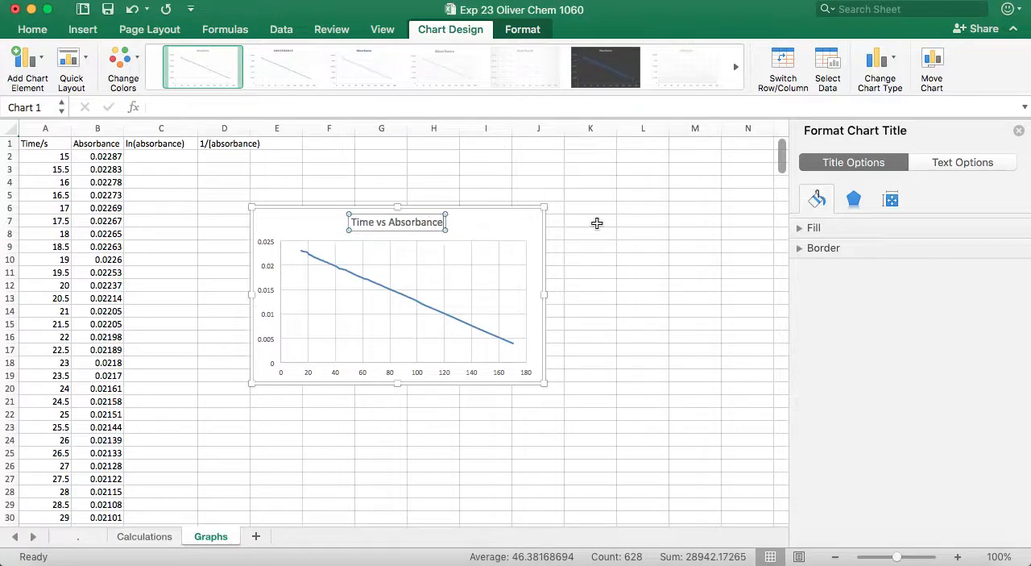
- Examine the vertical axis's formatting options, including its bounds, units, scale and text settings
left_click(270, 274)
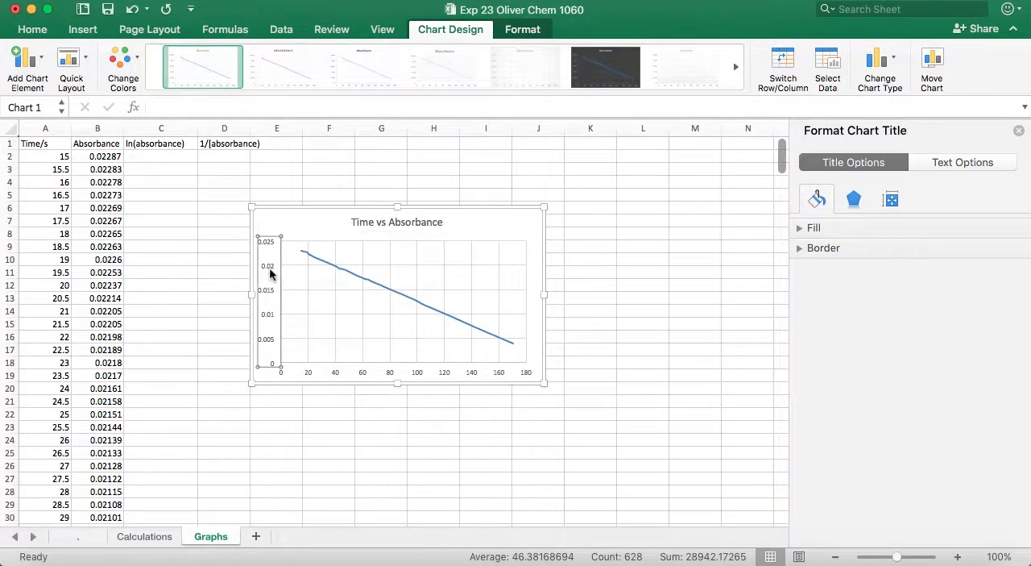
right_click(268, 267)
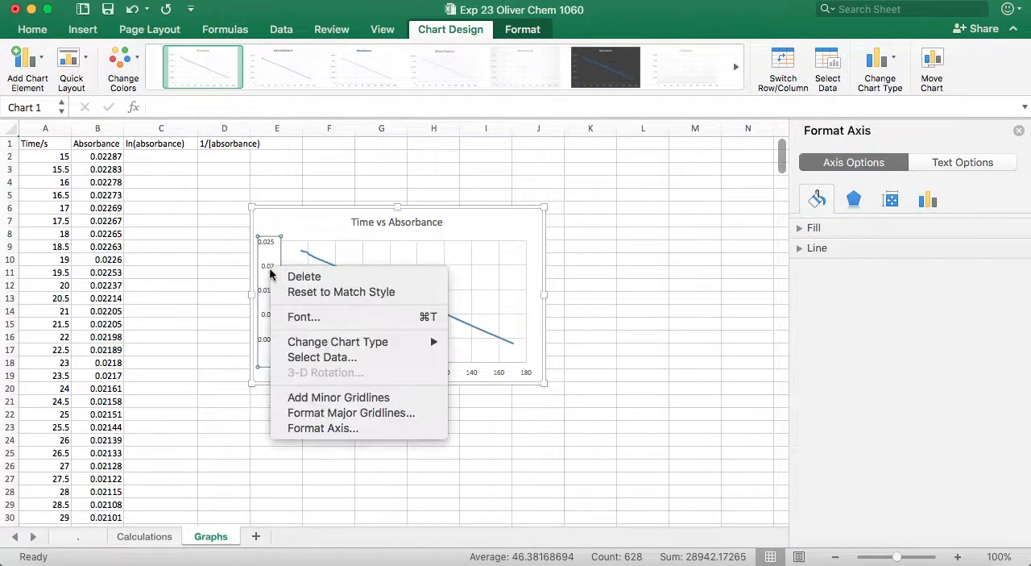
left_click(241, 254)
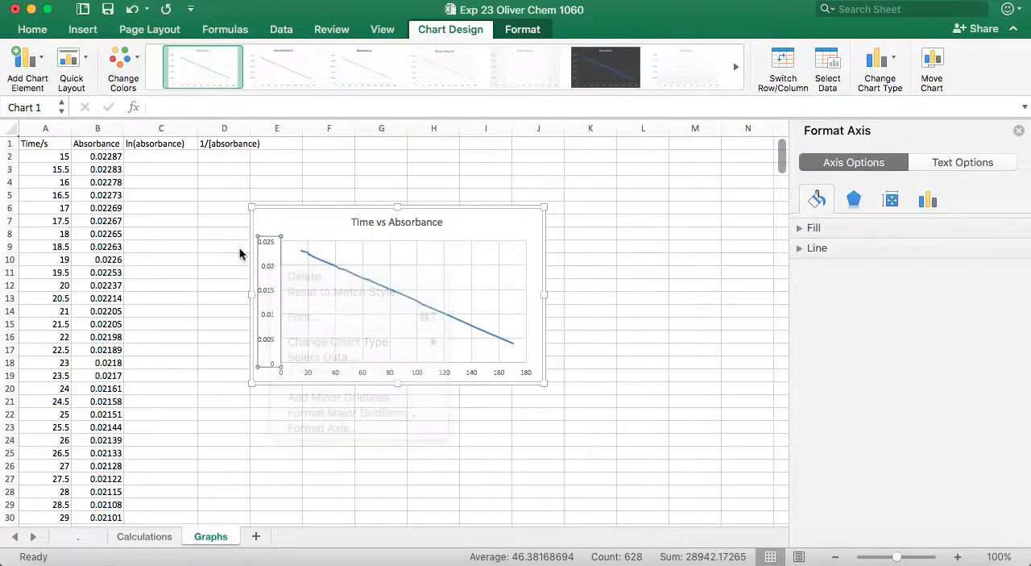
left_click(268, 251)
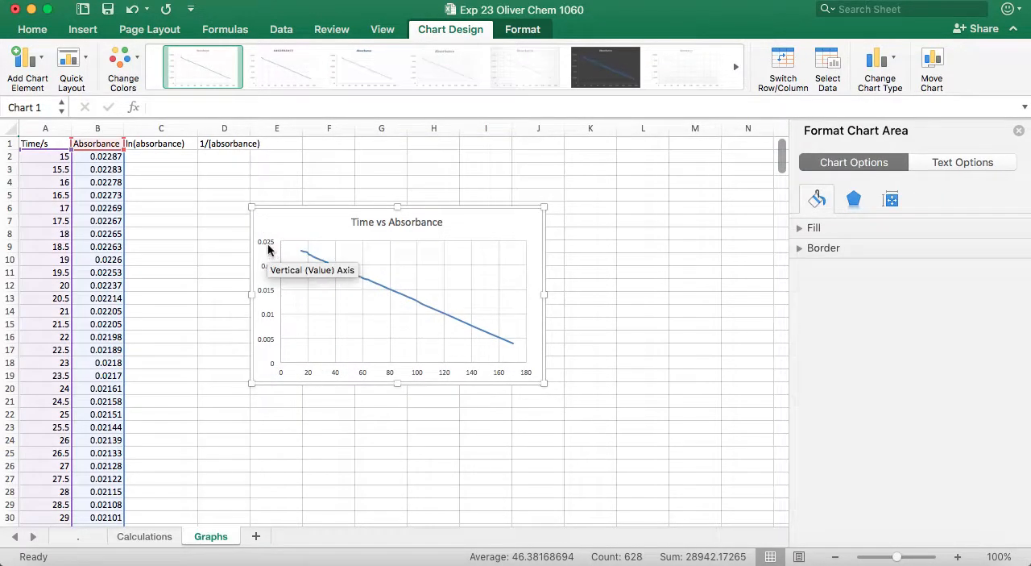
right_click(269, 250)
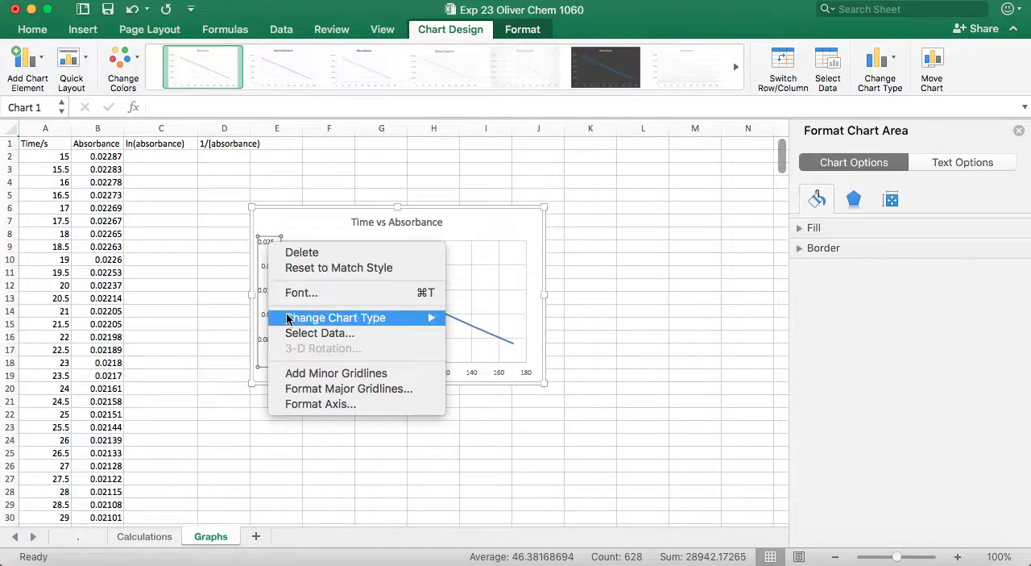
left_click(298, 403)
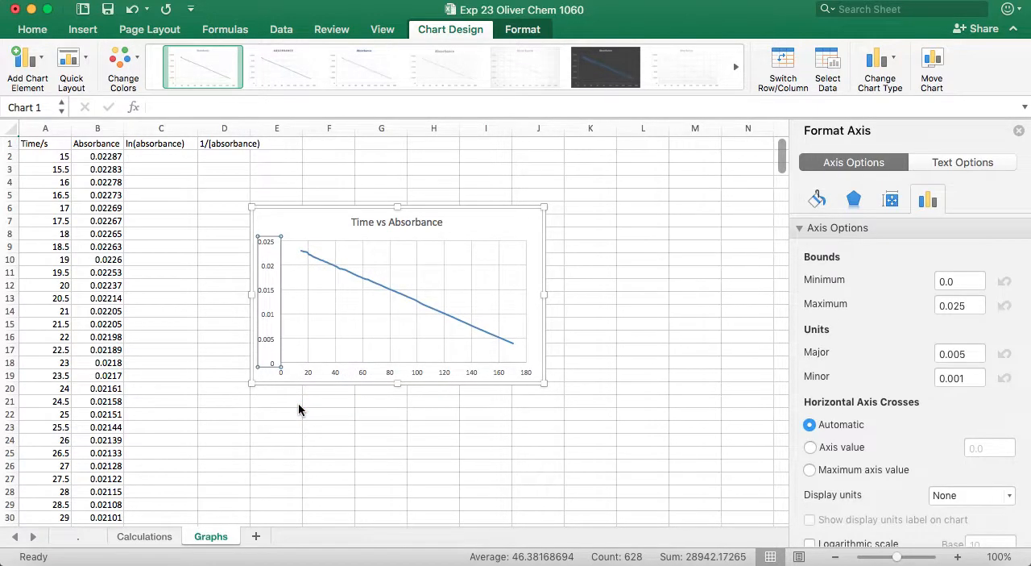
scroll(832, 444, "down", 5)
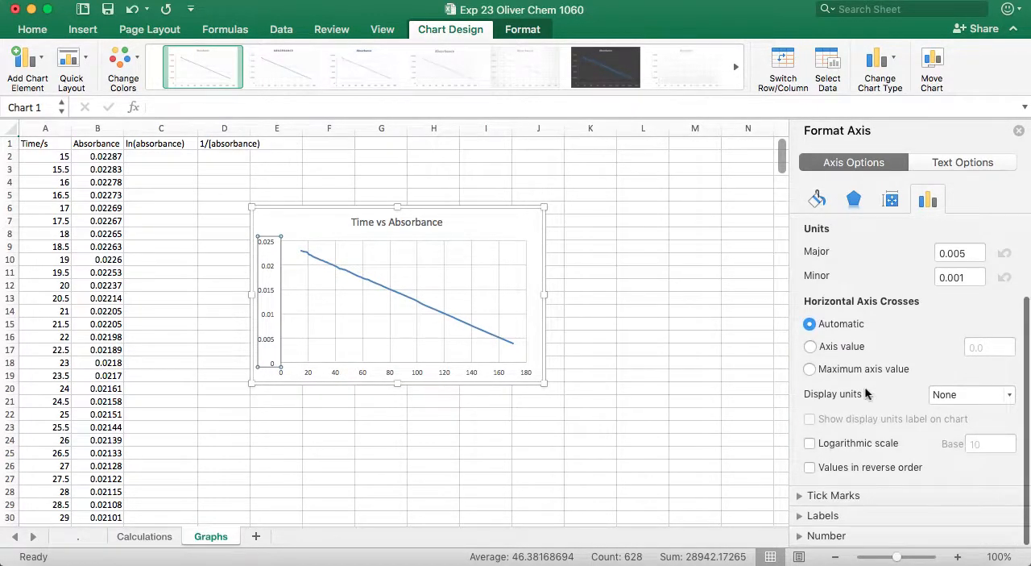
scroll(865, 388, "up", 5)
left_click(967, 162)
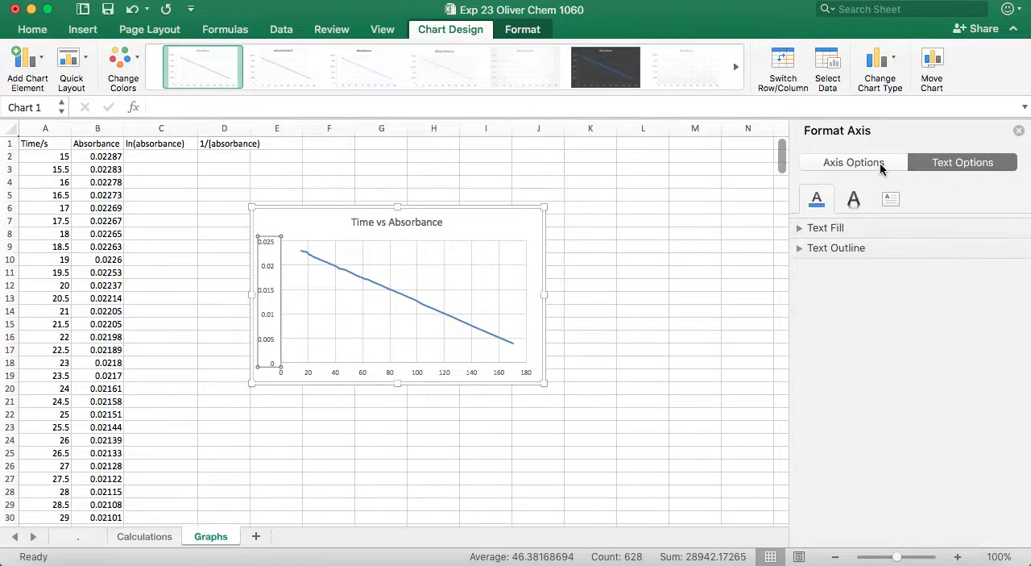
left_click(1018, 130)
left_click(598, 248)
left_click(533, 225)
right_click(533, 226)
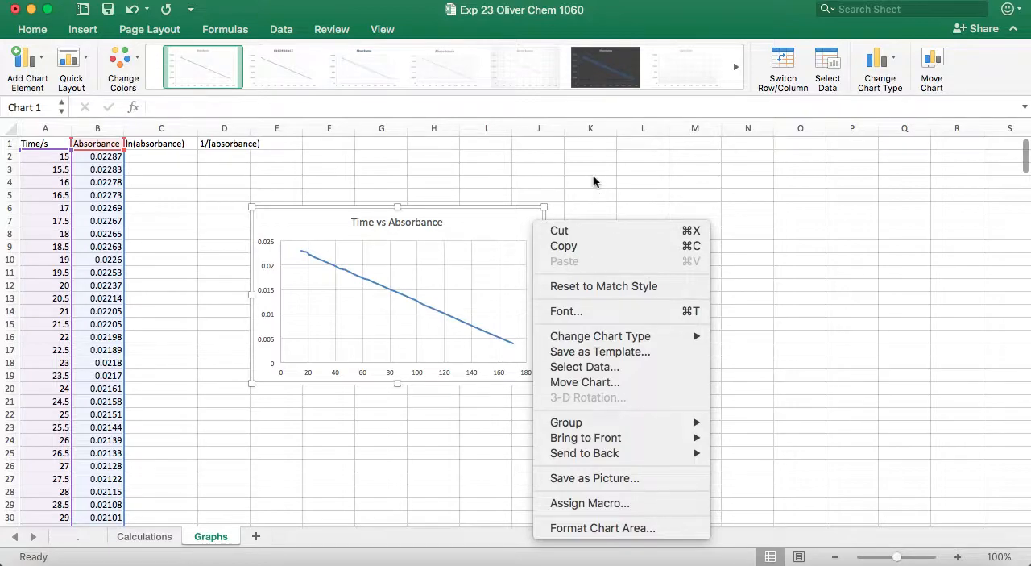
left_click(564, 181)
left_click(591, 242)
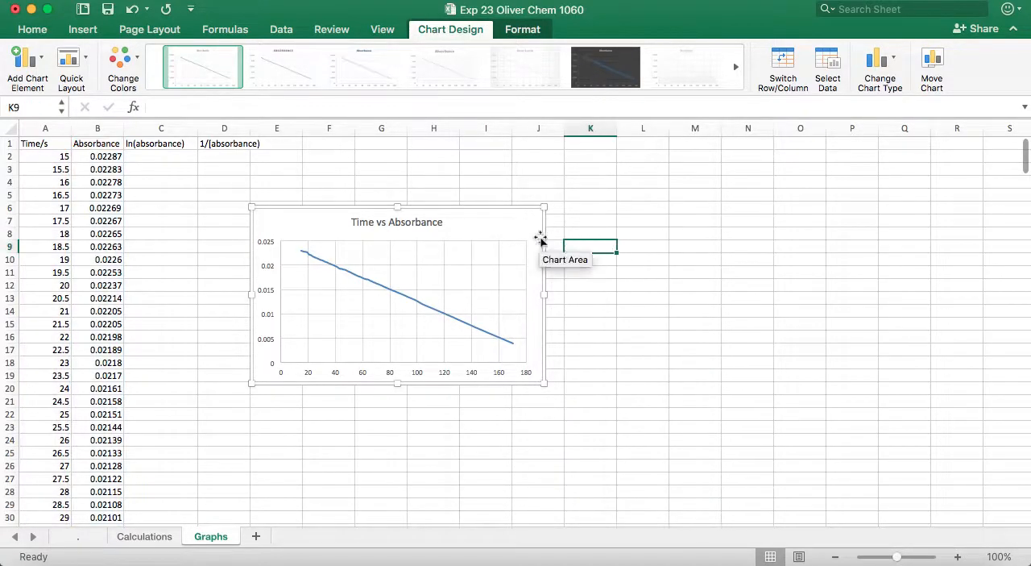
left_click(518, 223)
right_click(518, 222)
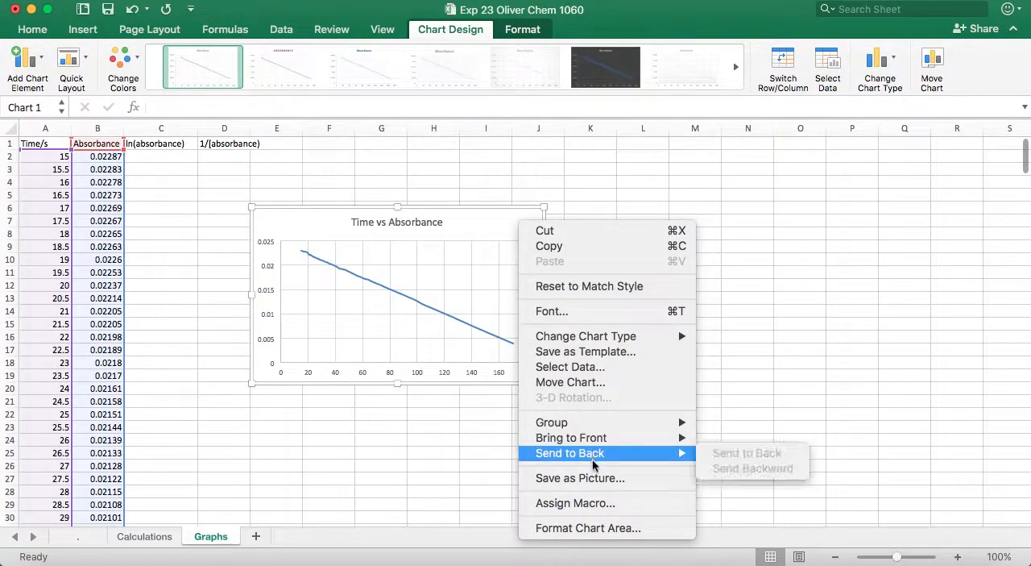
left_click(741, 362)
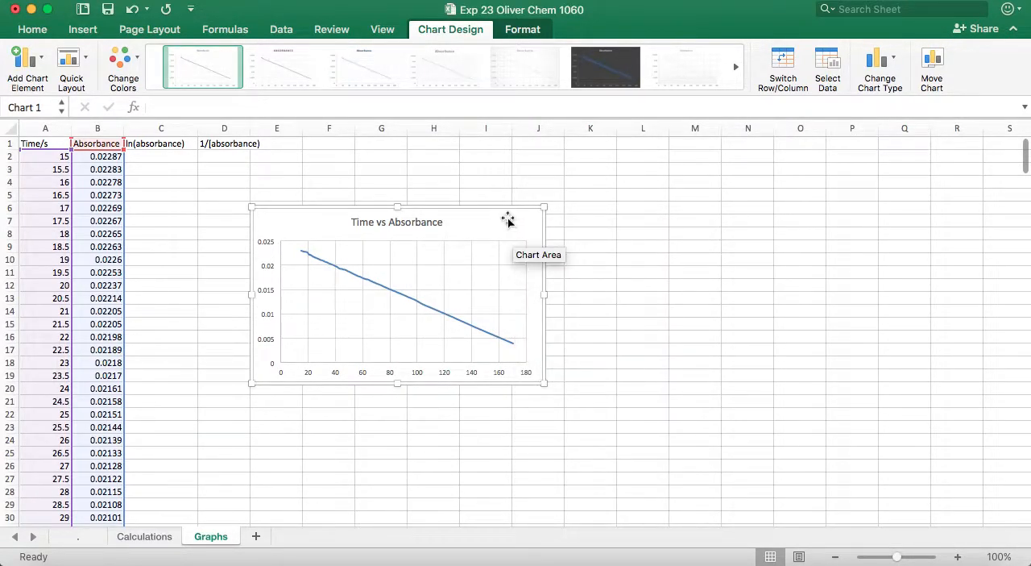
left_click(571, 240)
- Move the Time vs Absorbance chart to about columns N to R near the sheet's top, well clear of the data columns
left_click_drag(477, 222, 381, 171)
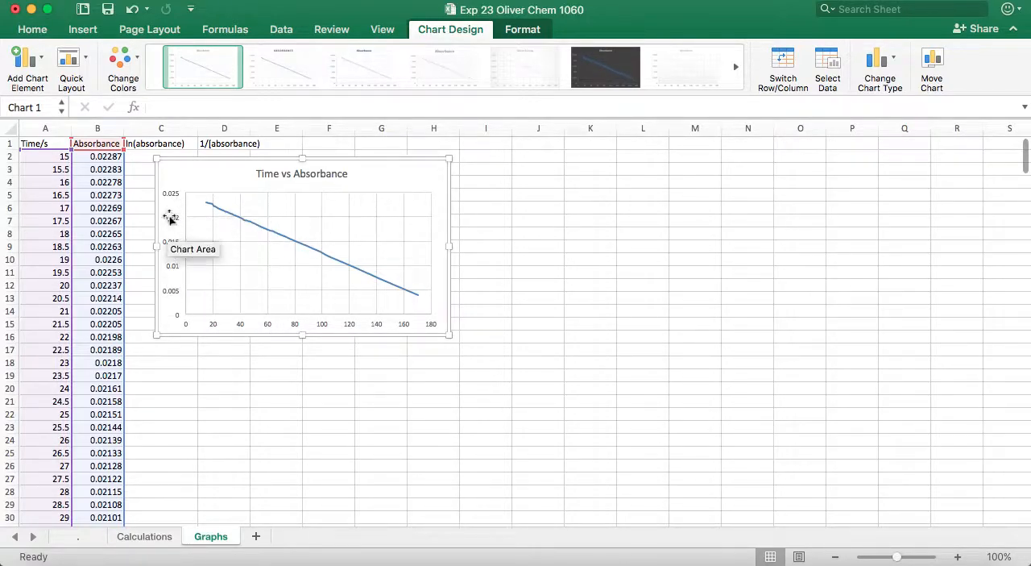
left_click(171, 350)
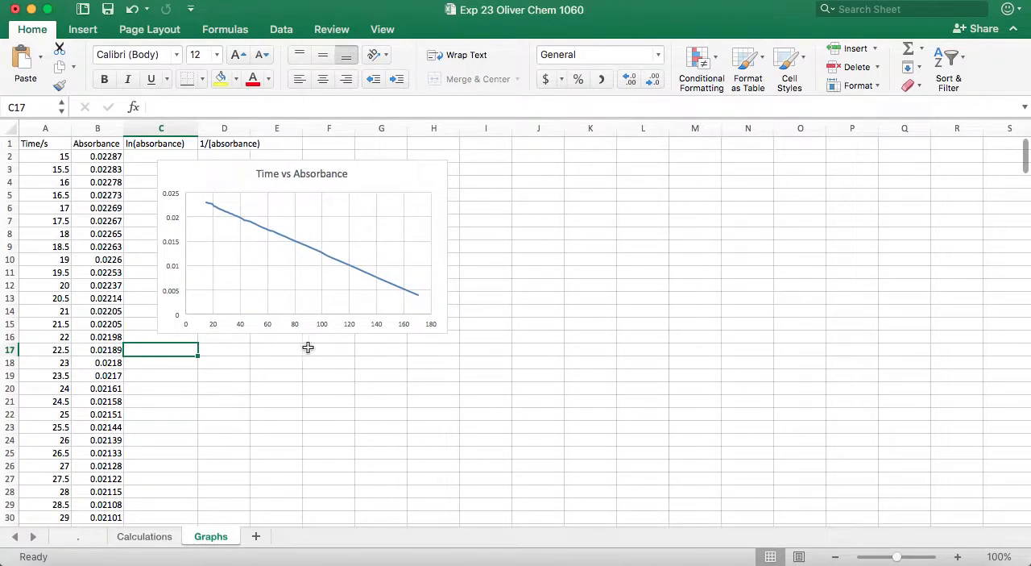
left_click_drag(390, 175, 946, 167)
left_click(360, 259)
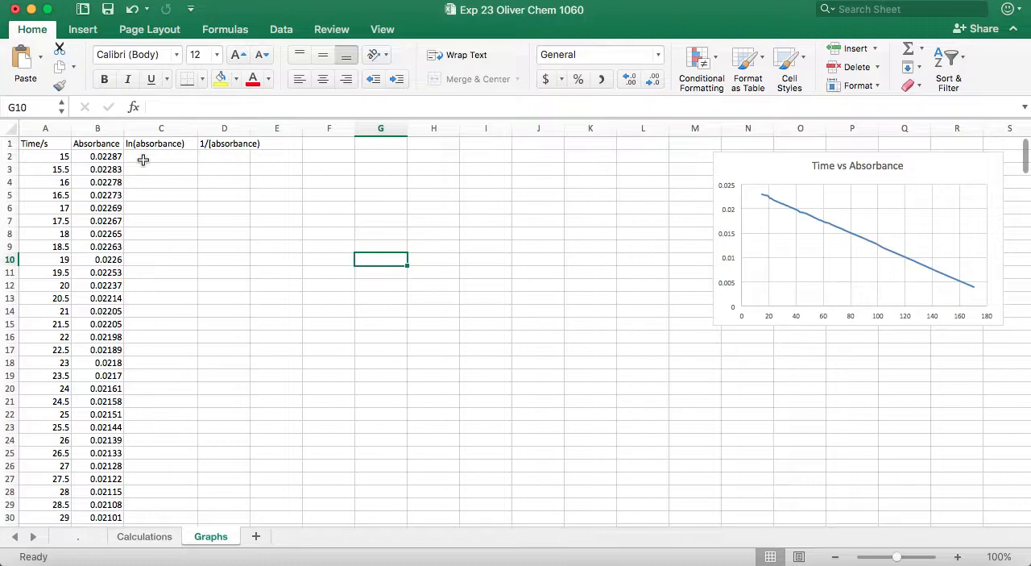
- Calculate the natural log of the first absorbance value in C2 with the formula =ln(B2)
left_click(143, 160)
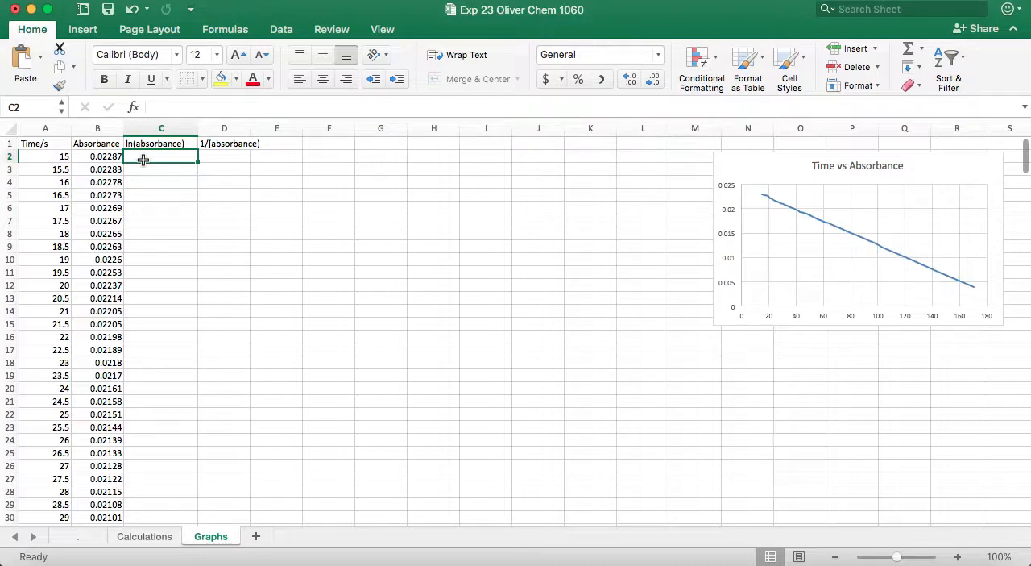
type("=")
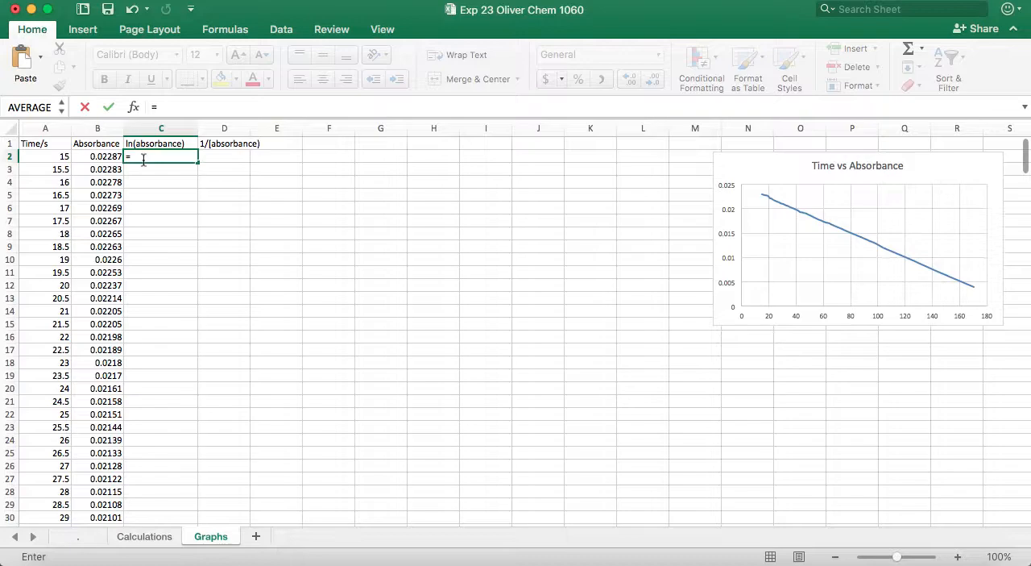
type("ln")
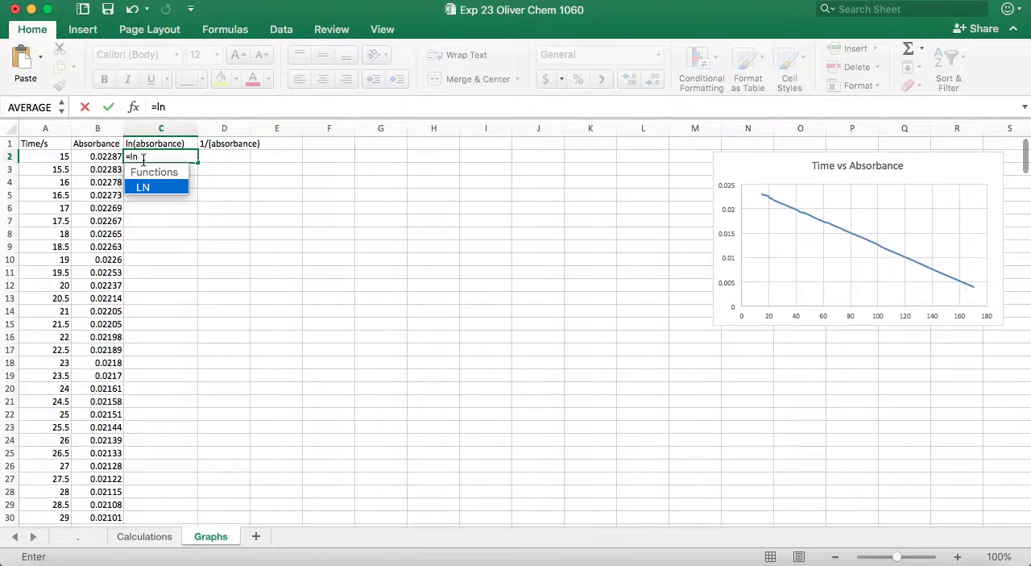
type("(")
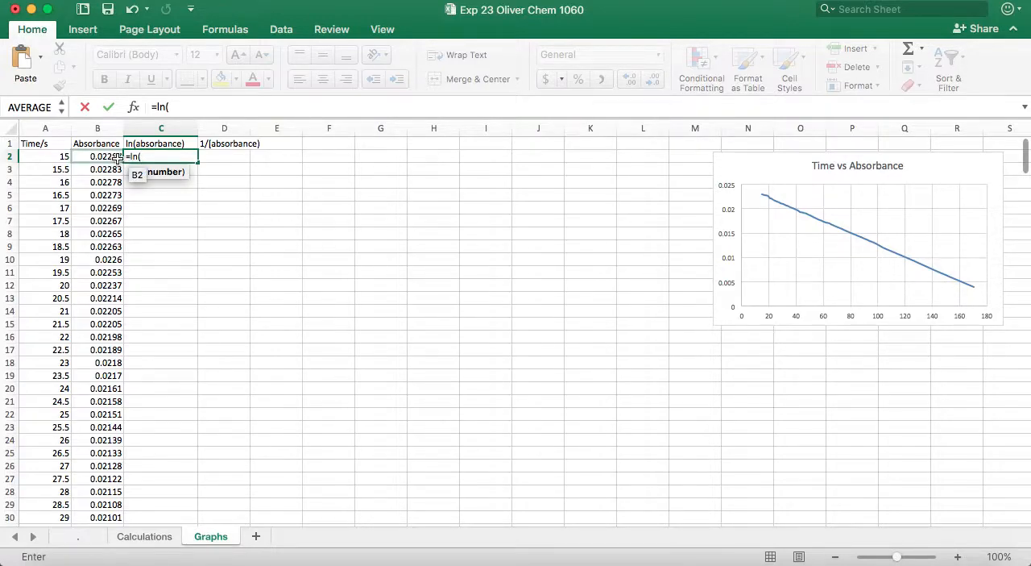
left_click(118, 157)
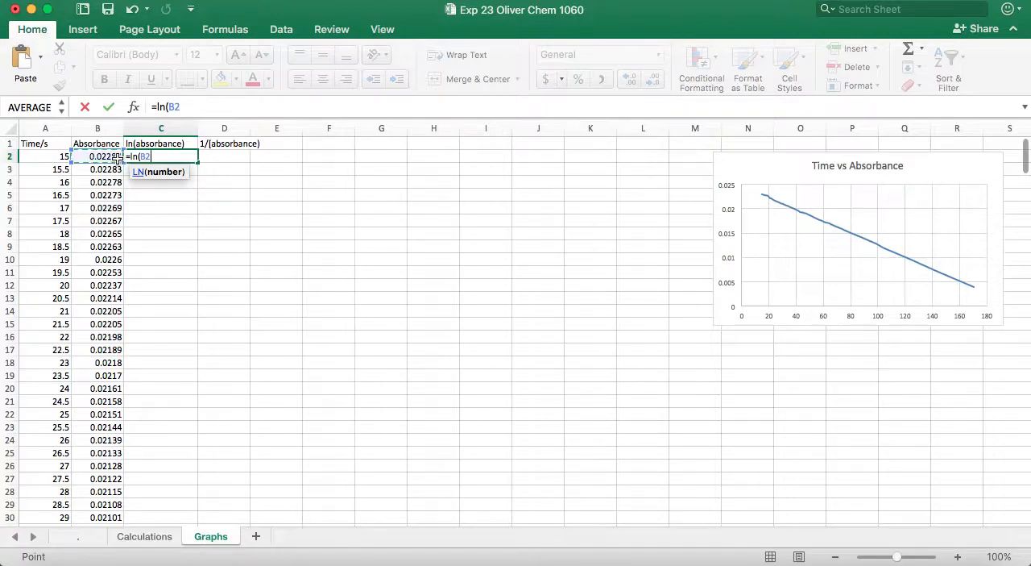
type(")")
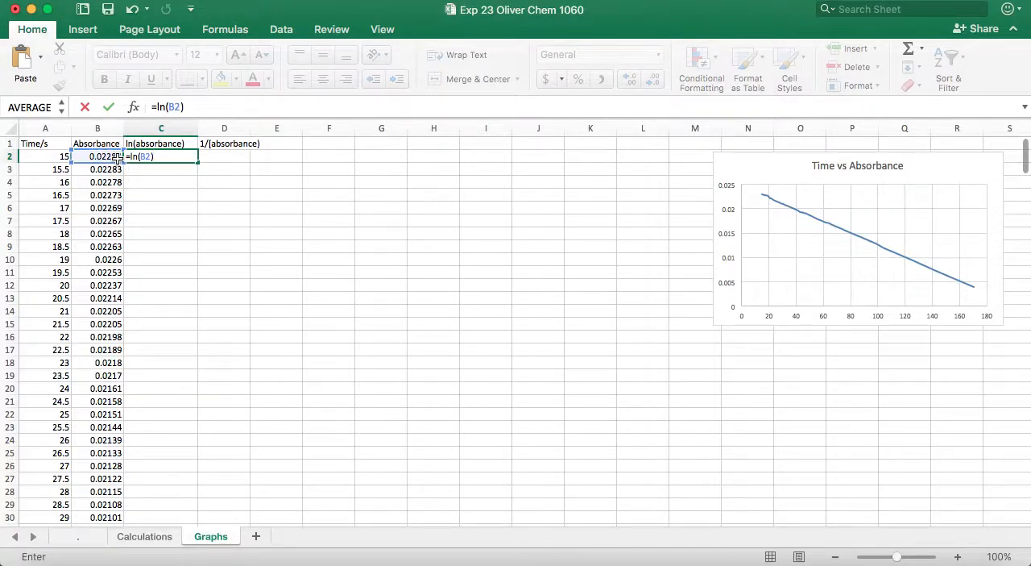
key("Return")
left_click(165, 159)
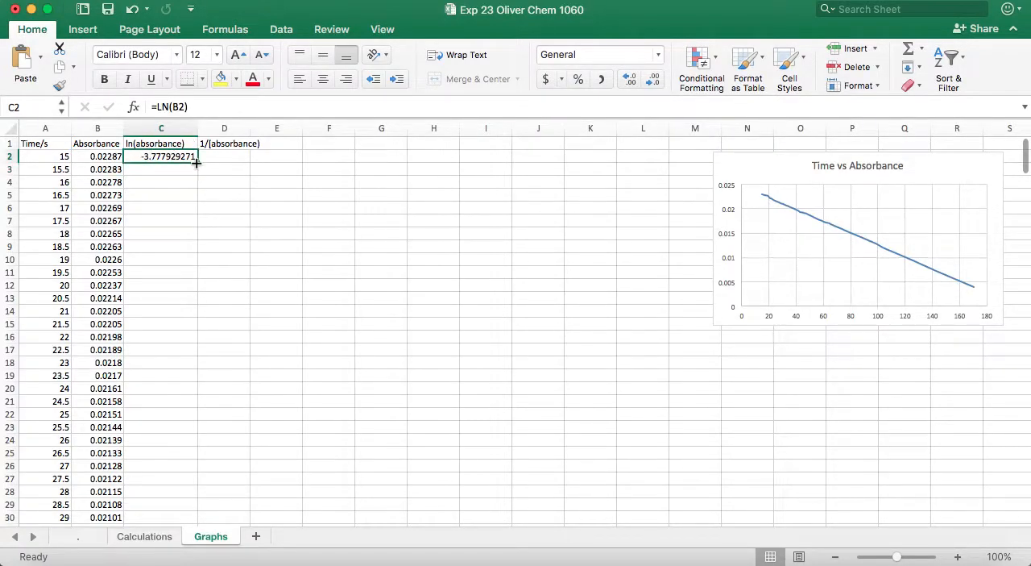
- Calculate the natural log of the second absorbance value in C3 with the formula =ln(B3)
left_click(191, 169)
type("=")
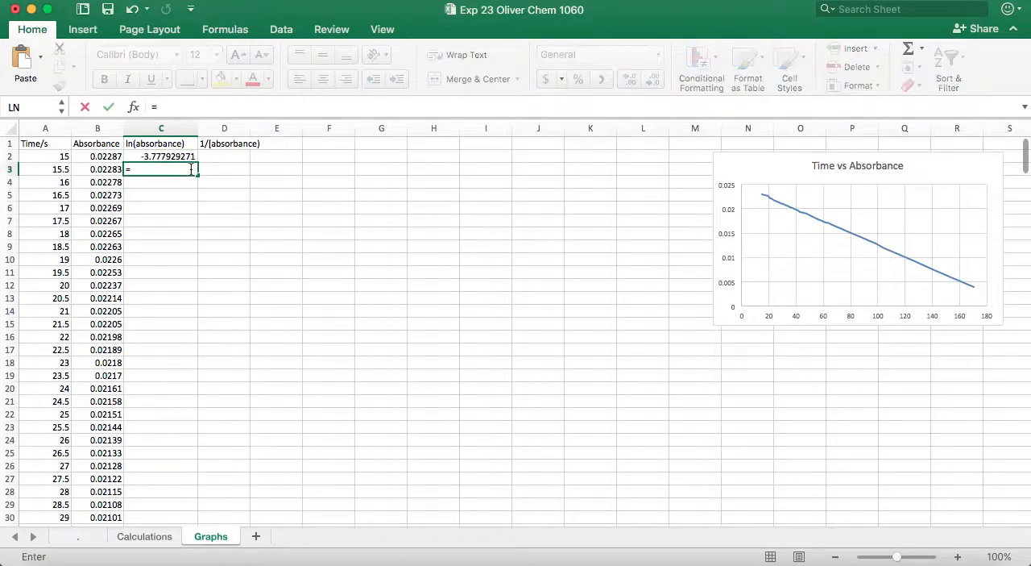
type("ln(")
left_click(110, 168)
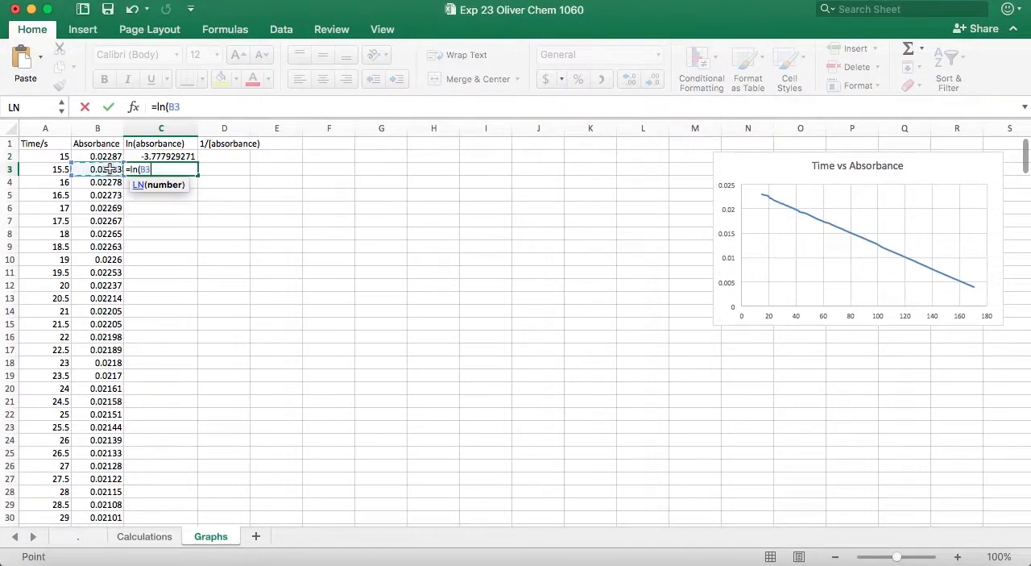
key("Return")
- Fill the natural log formula from C2 down the ln(absorbance) column to row 84
left_click(181, 159)
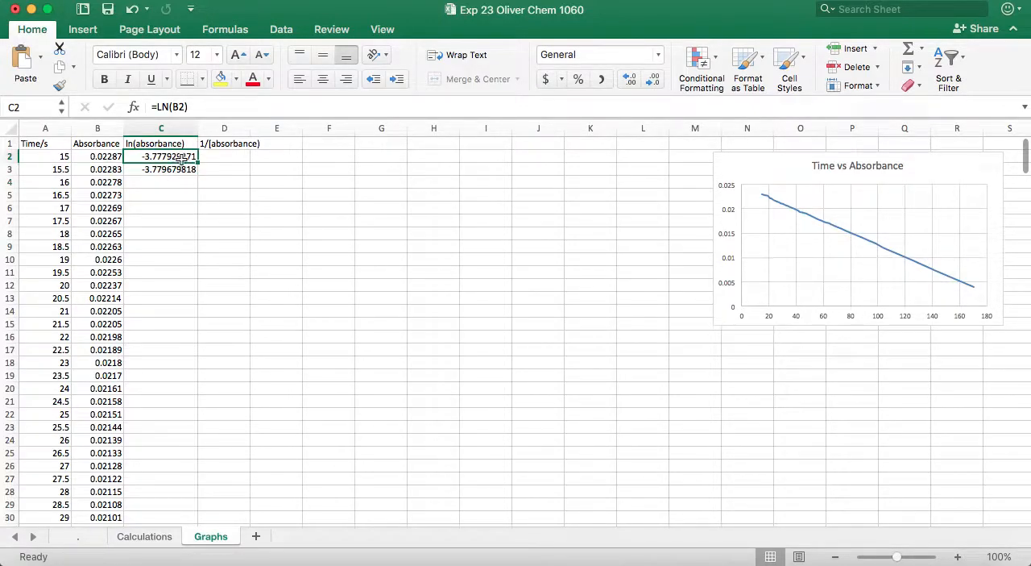
left_click_drag(197, 163, 182, 477)
scroll(177, 476, "down", 5)
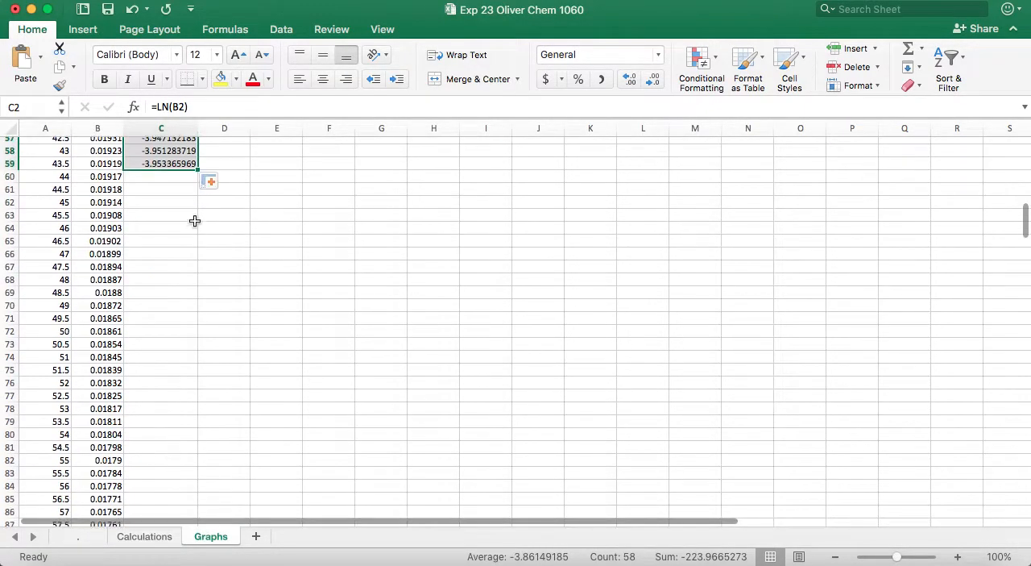
left_click_drag(196, 170, 211, 500)
scroll(210, 499, "down", 10)
scroll(208, 483, "up", 5)
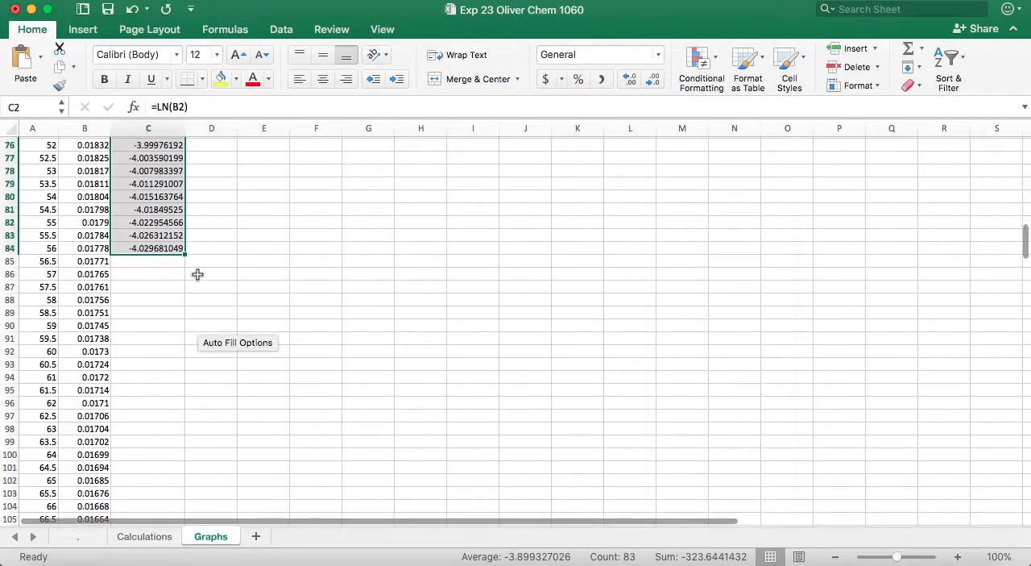
- Continue filling the ln(absorbance) formula from C81 down to row 171
left_click(198, 267)
left_click(228, 237)
left_click(172, 272)
left_click(166, 212)
left_click_drag(165, 212, 158, 490)
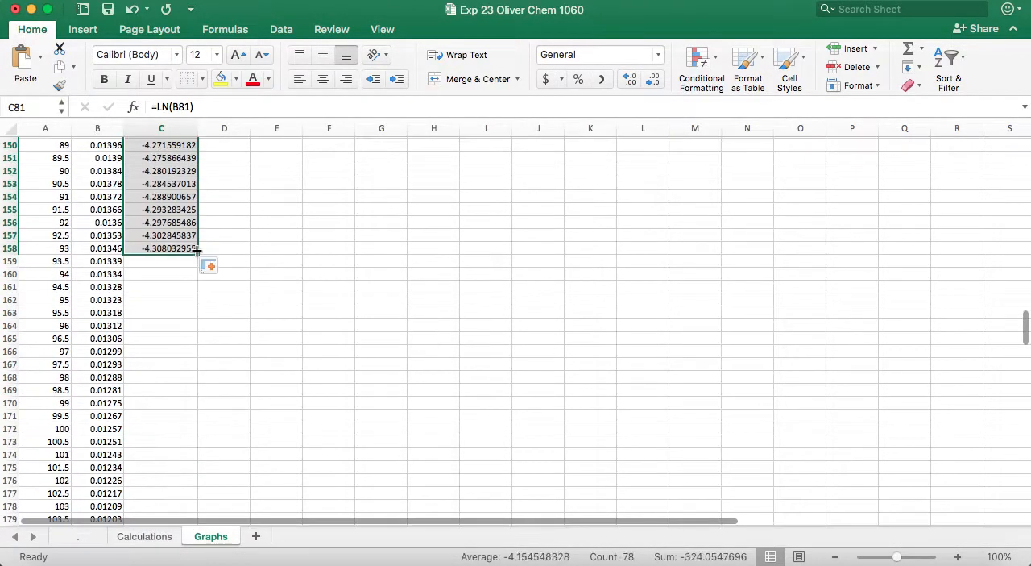
left_click_drag(196, 274, 201, 432)
scroll(212, 287, "down", 5)
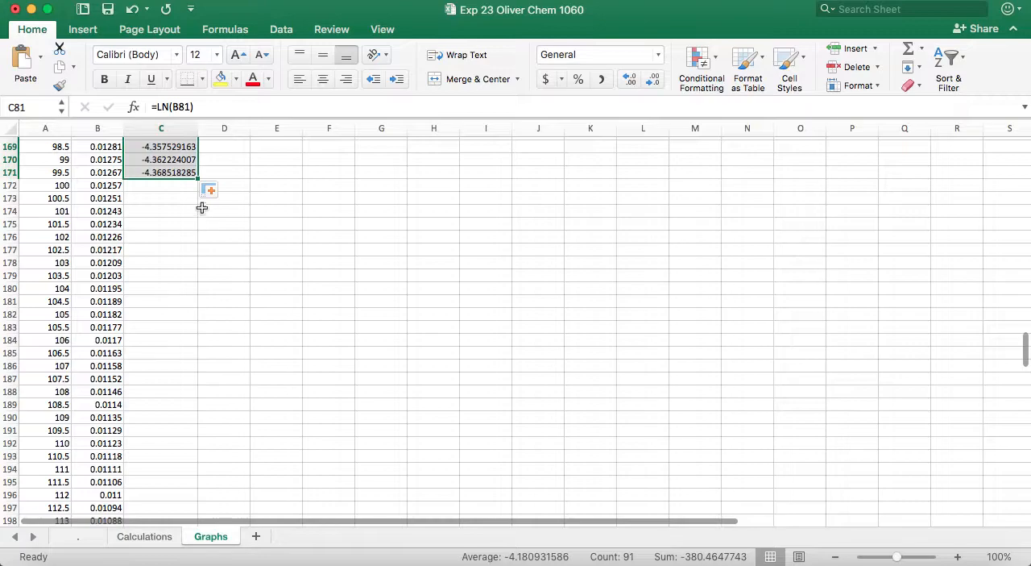
- Extend the ln(absorbance) formula from row 171 down to row 235
left_click_drag(196, 180, 201, 419)
scroll(204, 362, "down", 5)
left_click_drag(197, 245, 196, 474)
scroll(175, 491, "down", 6)
left_click_drag(197, 267, 174, 564)
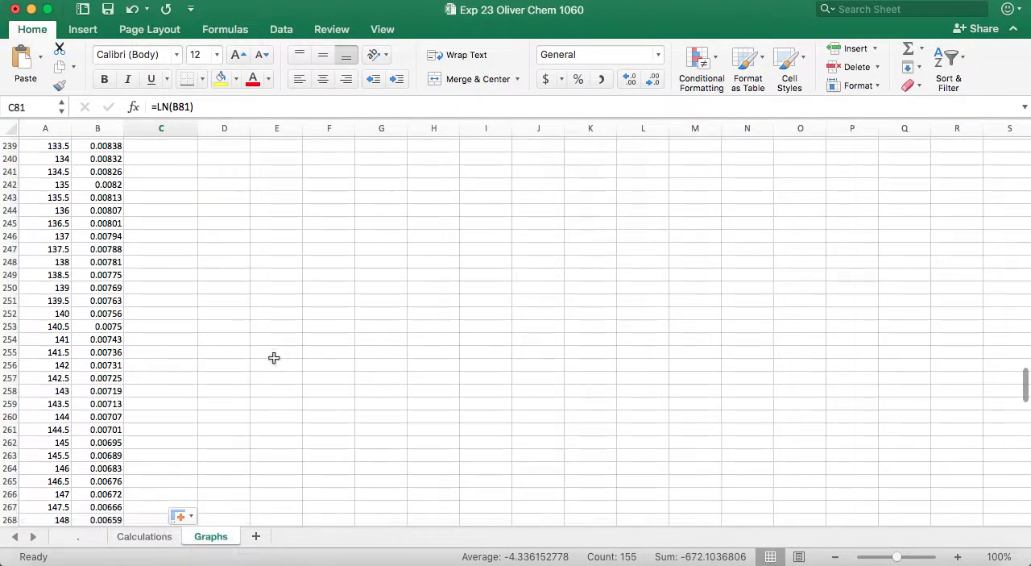
- Fill the ln(absorbance) formula down to the last data row, 313
scroll(270, 354, "up", 5)
left_click_drag(203, 324, 185, 480)
scroll(184, 480, "down", 2)
left_click_drag(197, 232, 187, 490)
scroll(186, 489, "down", 6)
left_click_drag(198, 225, 179, 364)
left_click(240, 368)
- Try to create a Scatter with Smooth Lines chart from the Time/s and ln(absorbance) columns
scroll(240, 368, "up", 20)
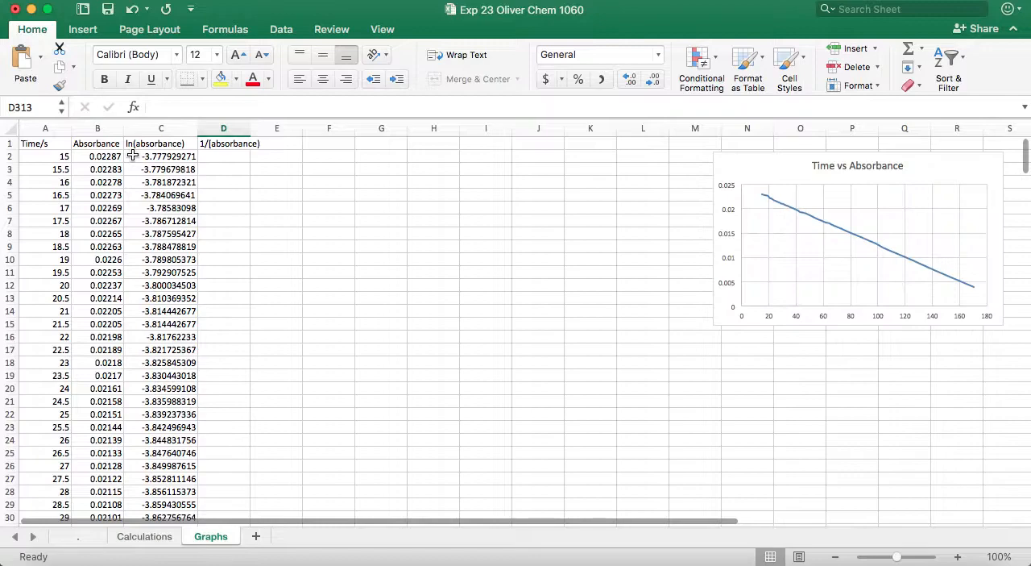
left_click(54, 130)
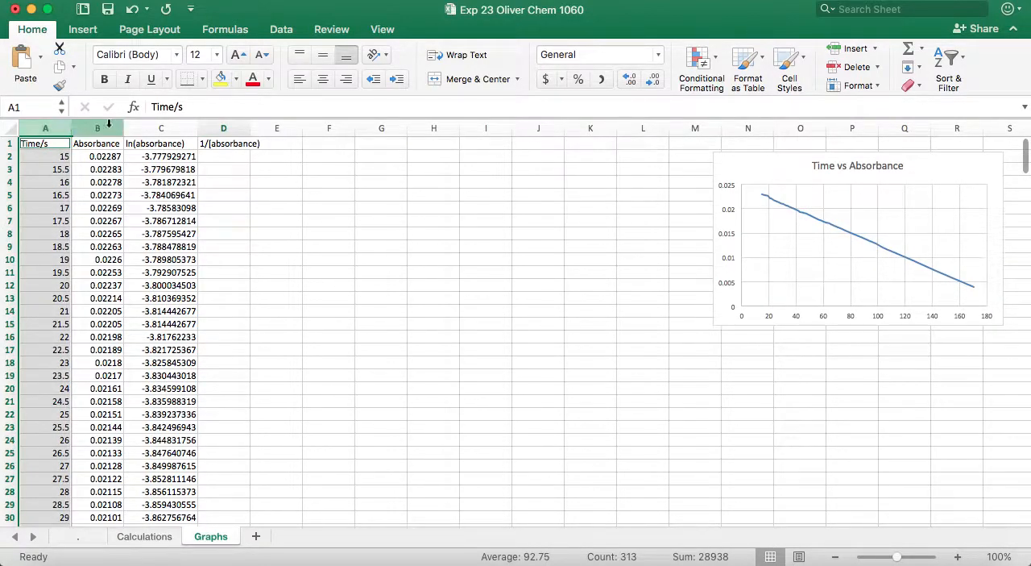
left_click(139, 130, "super")
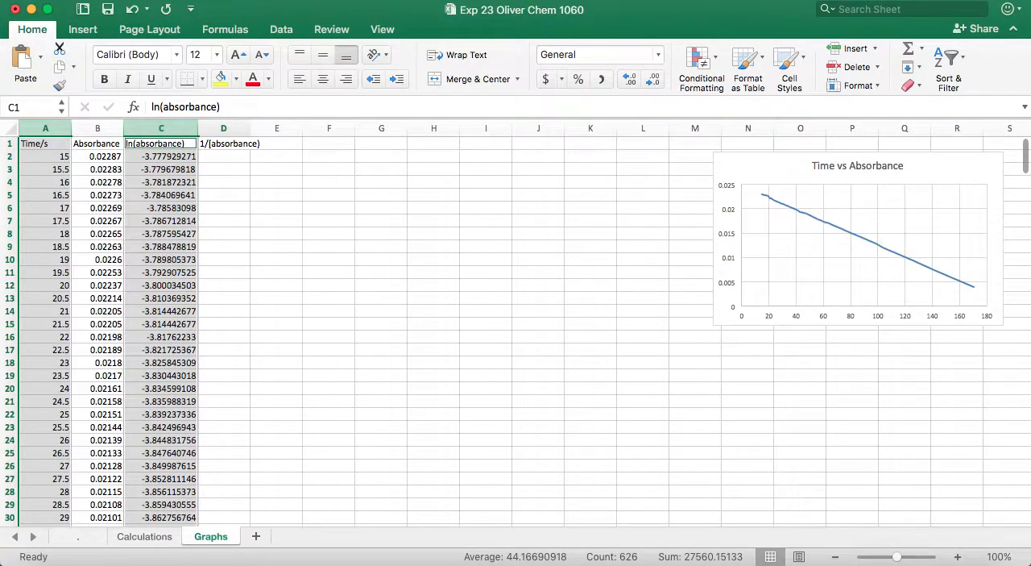
left_click(200, 0)
left_click(200, 0)
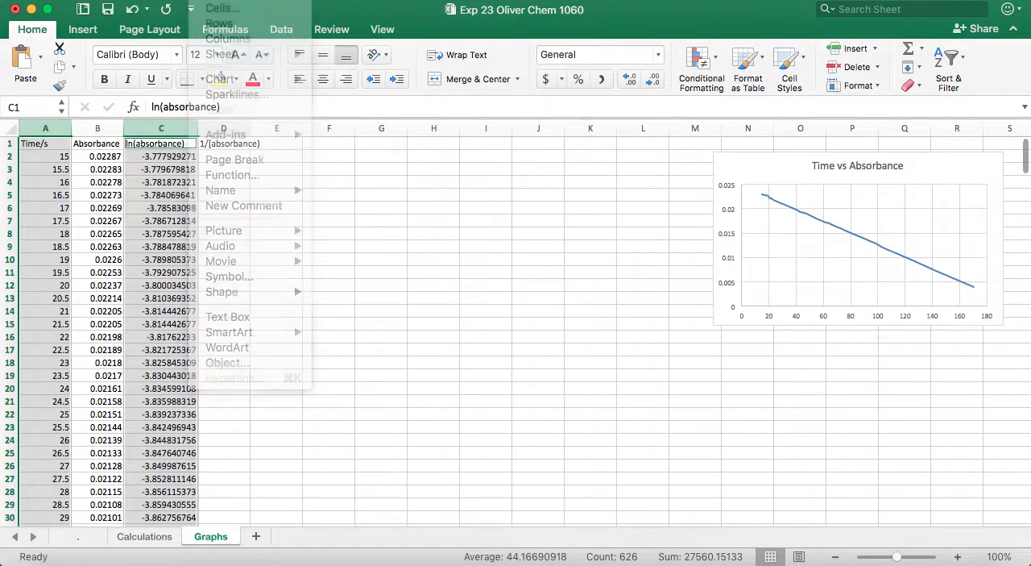
left_click(85, 30)
left_click(585, 79)
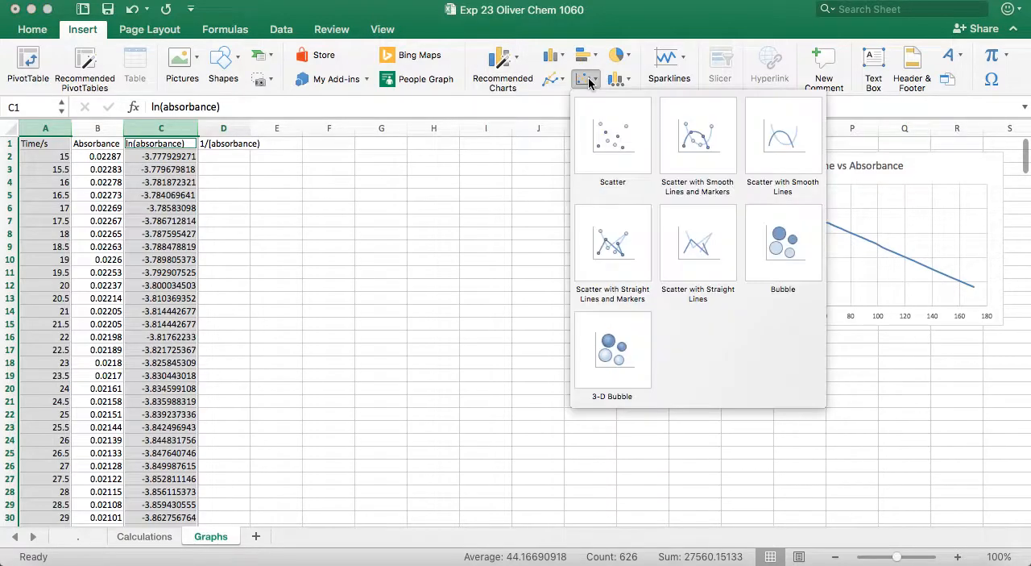
left_click(780, 147)
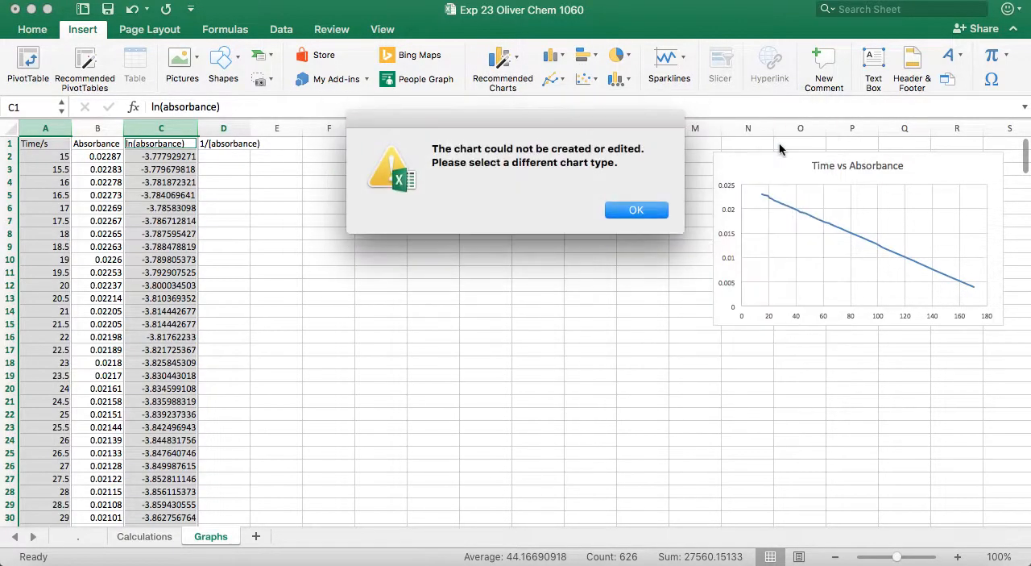
left_click(653, 218)
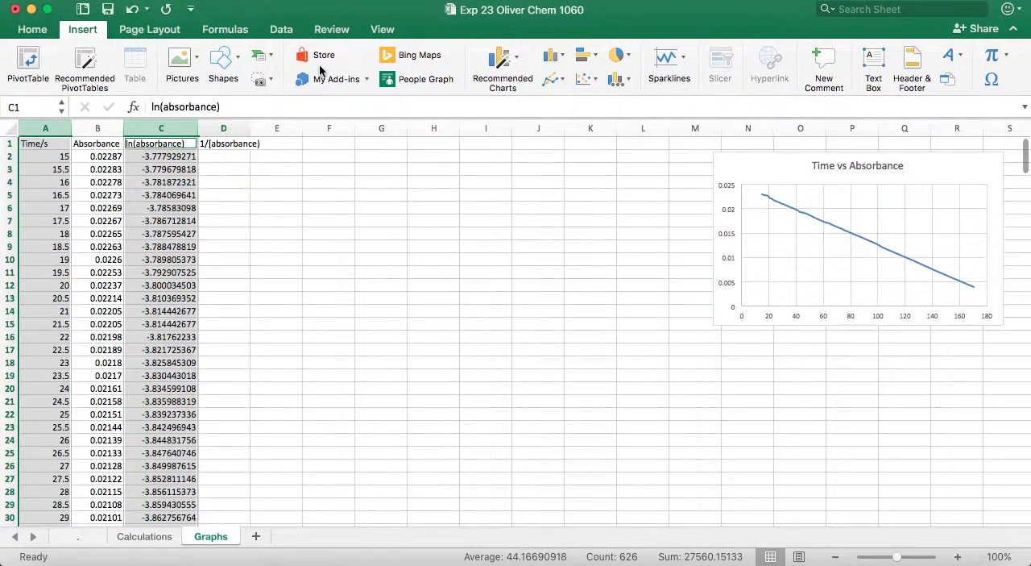
left_click(585, 80)
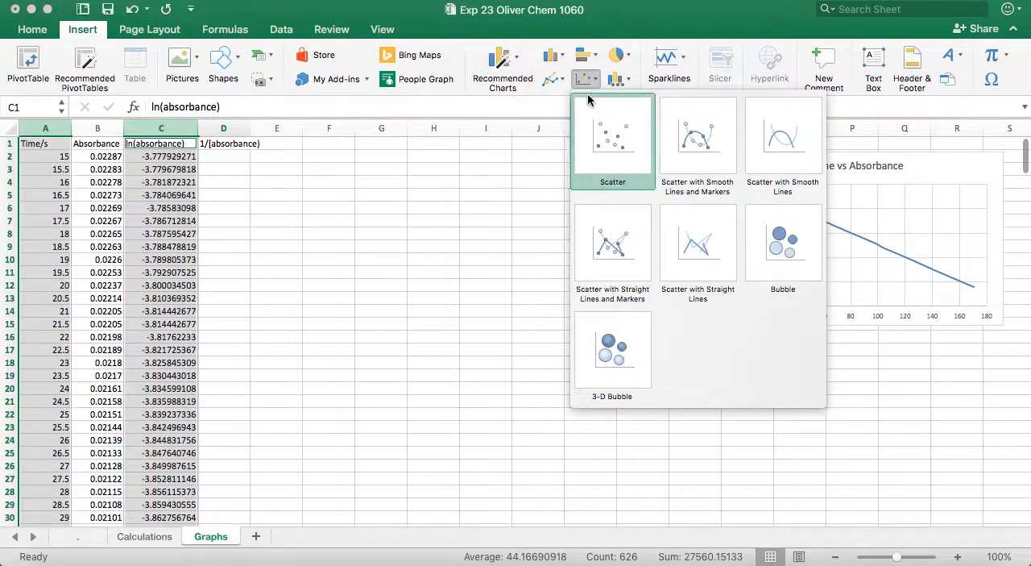
left_click(756, 144)
left_click(649, 211)
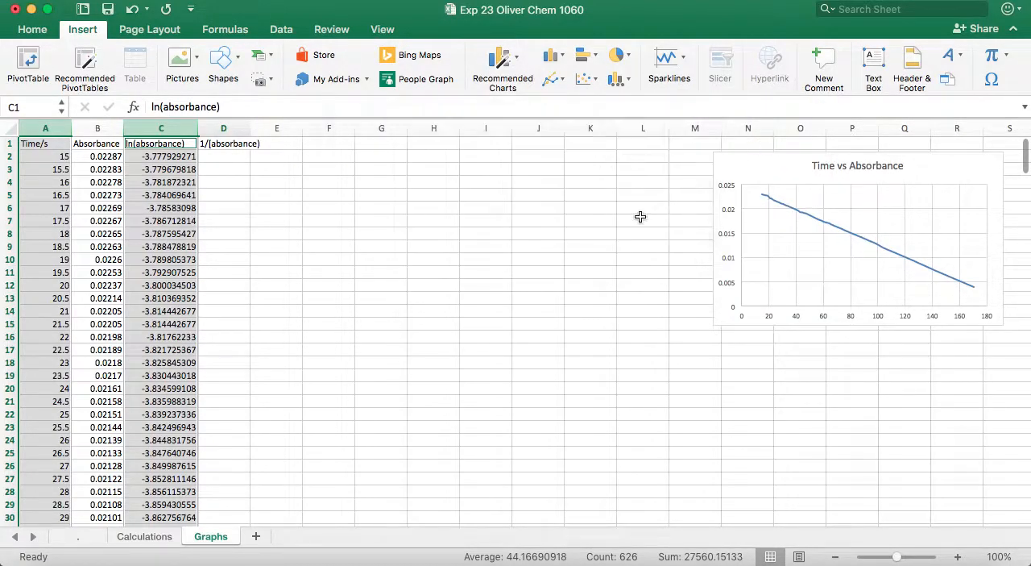
left_click(585, 79)
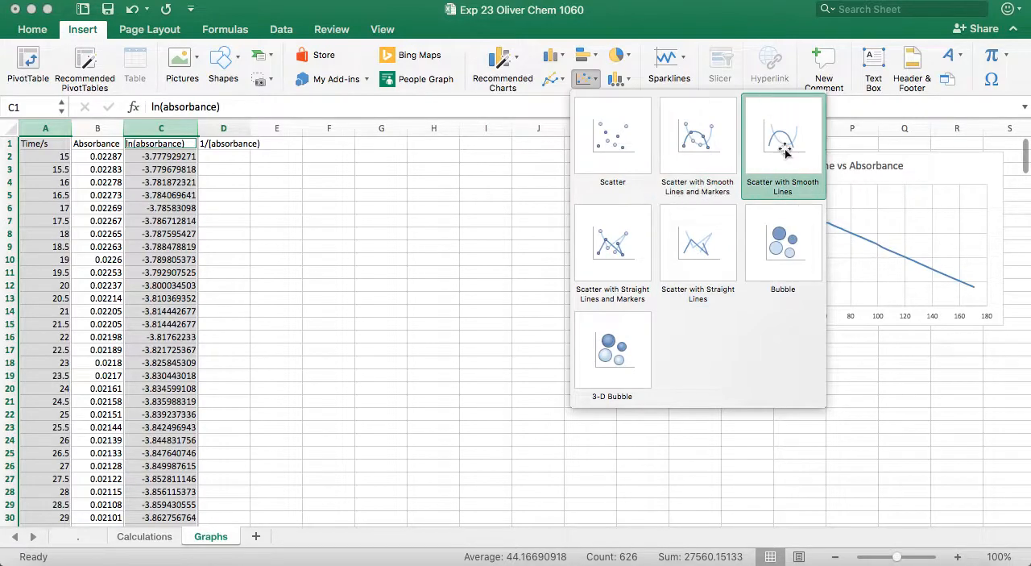
left_click(369, 283)
left_click(160, 206)
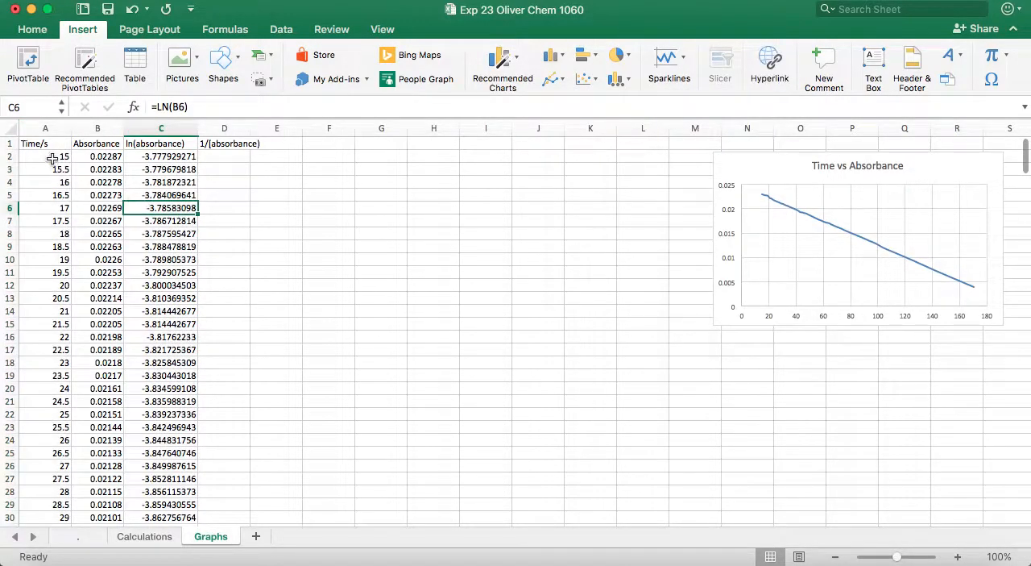
- Reselect the Time/s and ln(absorbance) columns and insert a Scatter with Smooth Lines chart from them
left_click(45, 128)
left_click(164, 129, "super")
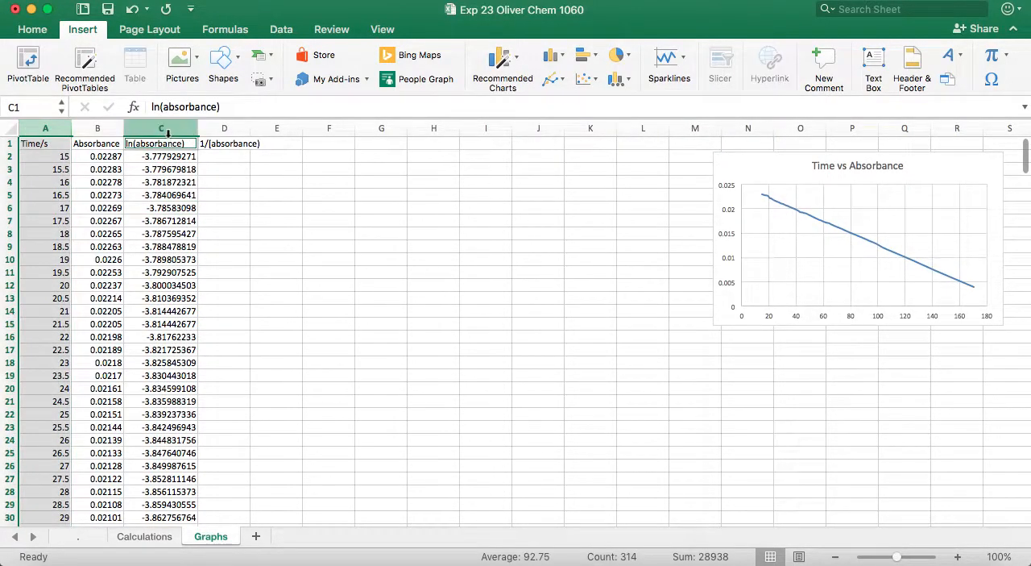
left_click(164, 129)
left_click(45, 128, "super")
left_click(163, 129, "super")
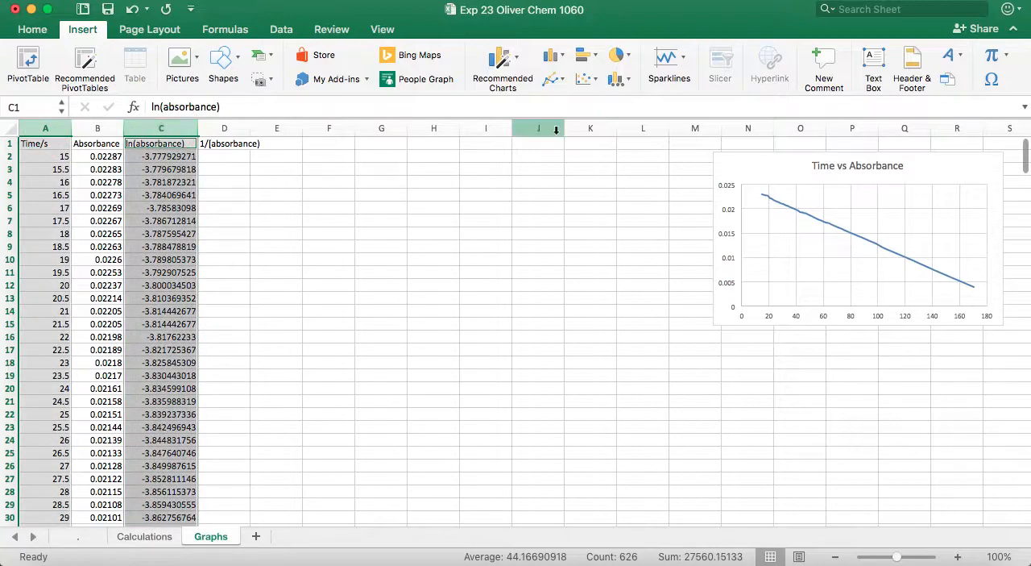
left_click(585, 78)
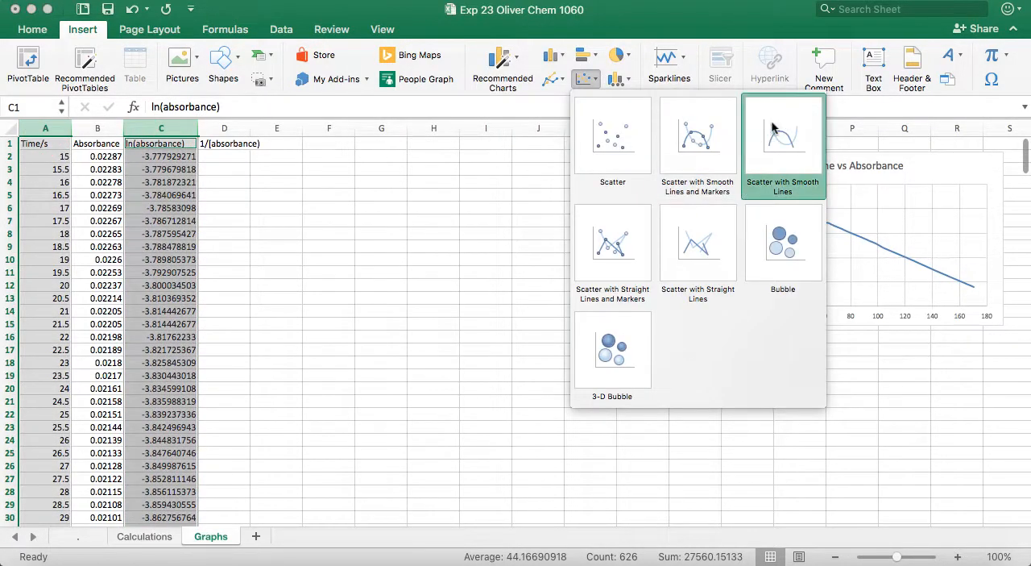
left_click(771, 120)
- Move the new chart beside the data columns and enlarge it to span about columns F to L, rows 2 to 16
left_click_drag(657, 265, 625, 213)
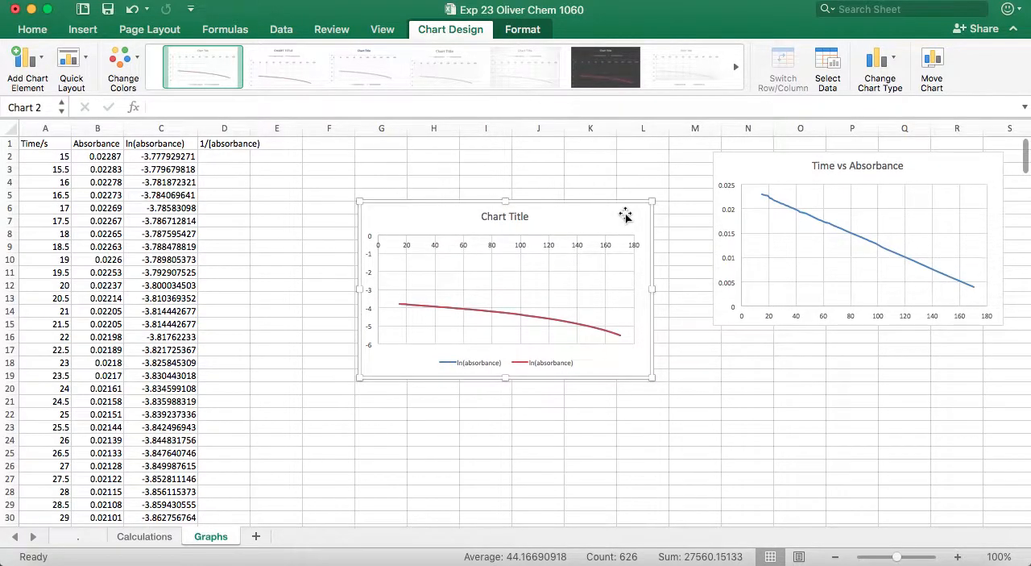
left_click_drag(624, 208, 567, 160)
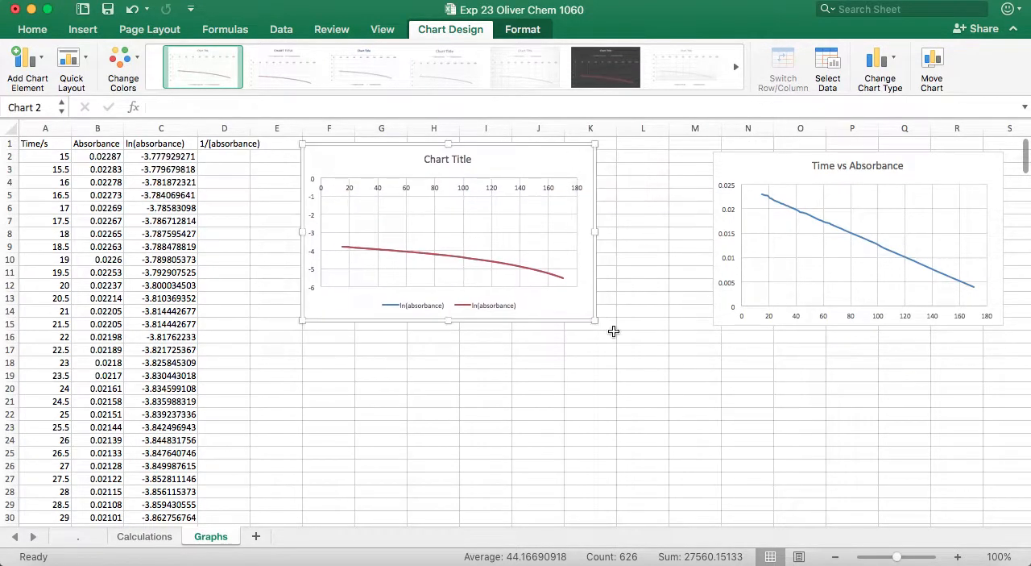
left_click_drag(594, 320, 686, 341)
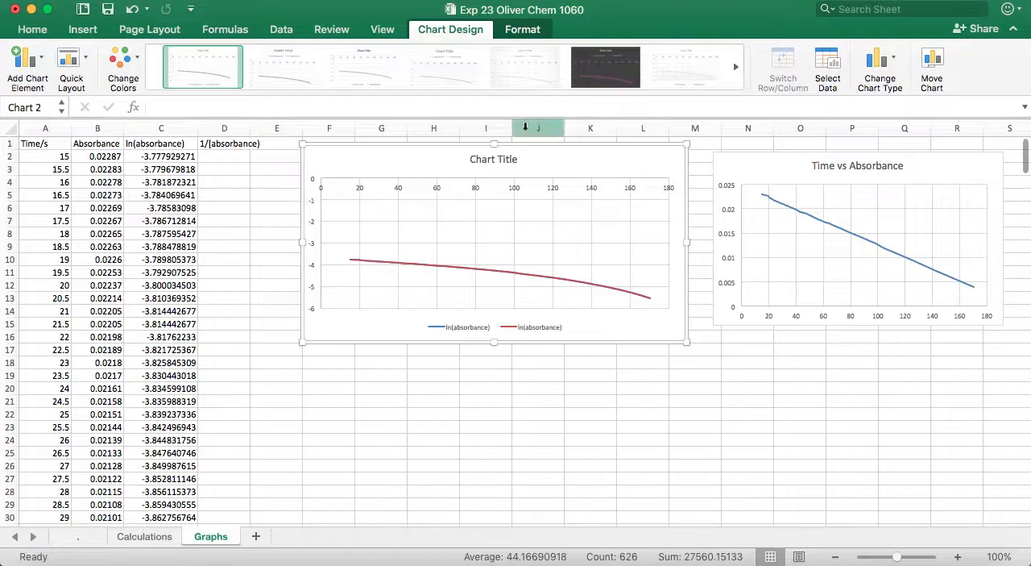
left_click_drag(491, 142, 491, 151)
left_click(485, 166)
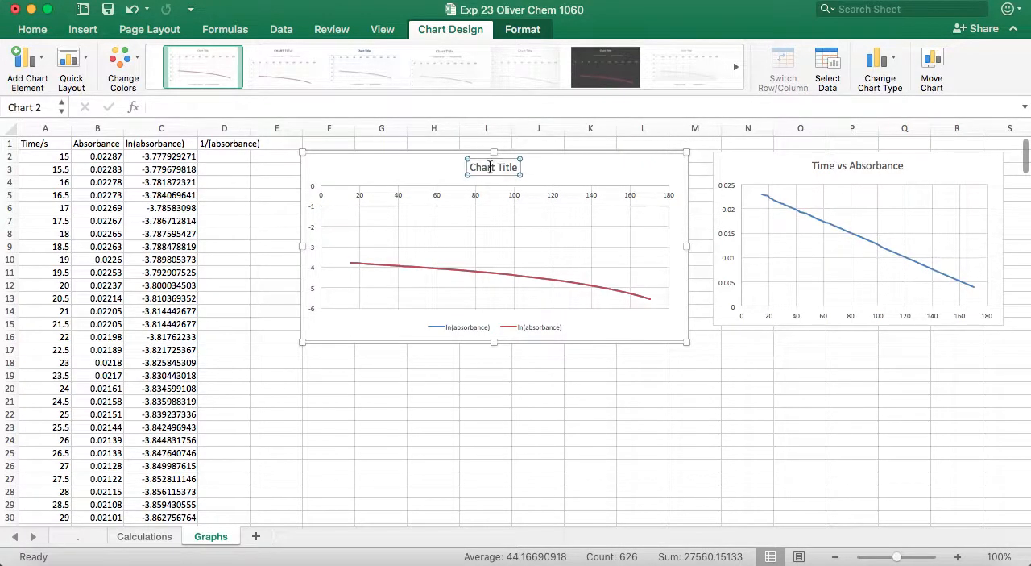
triple_click(490, 167)
- Change the title of the Time vs Absorbance chart to "Absorbance over time"
left_click(854, 166)
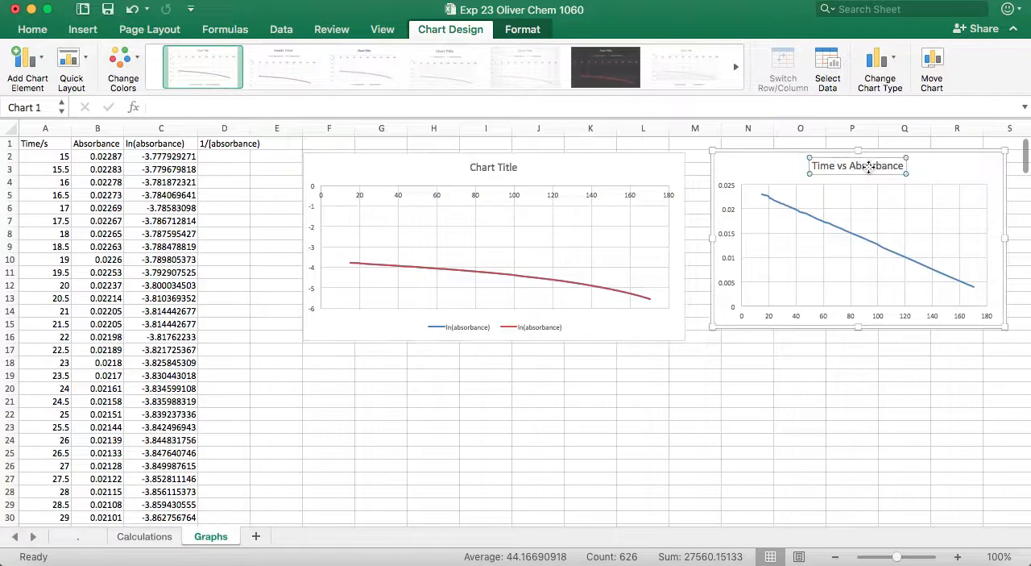
triple_click(851, 166)
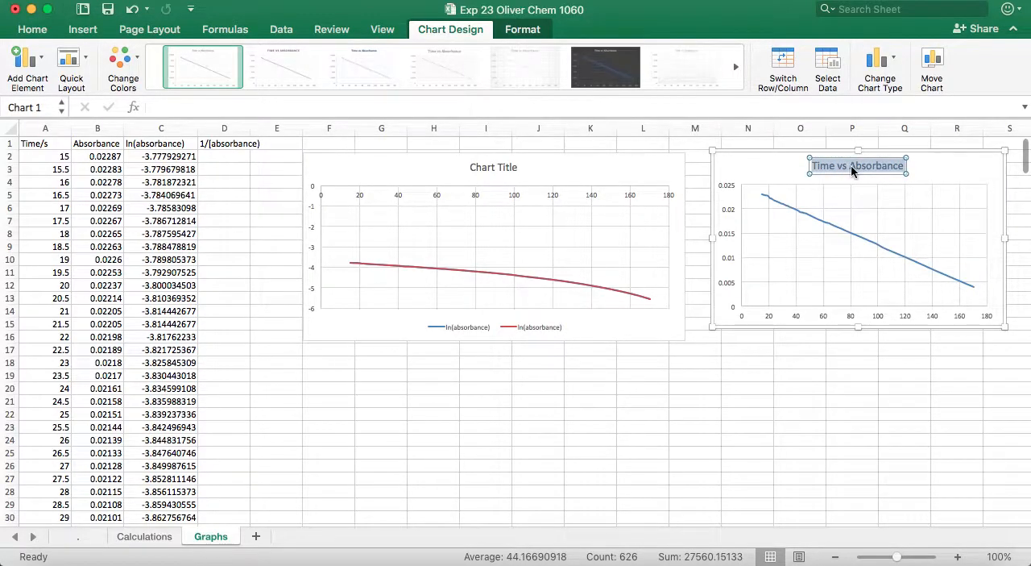
type("Abs")
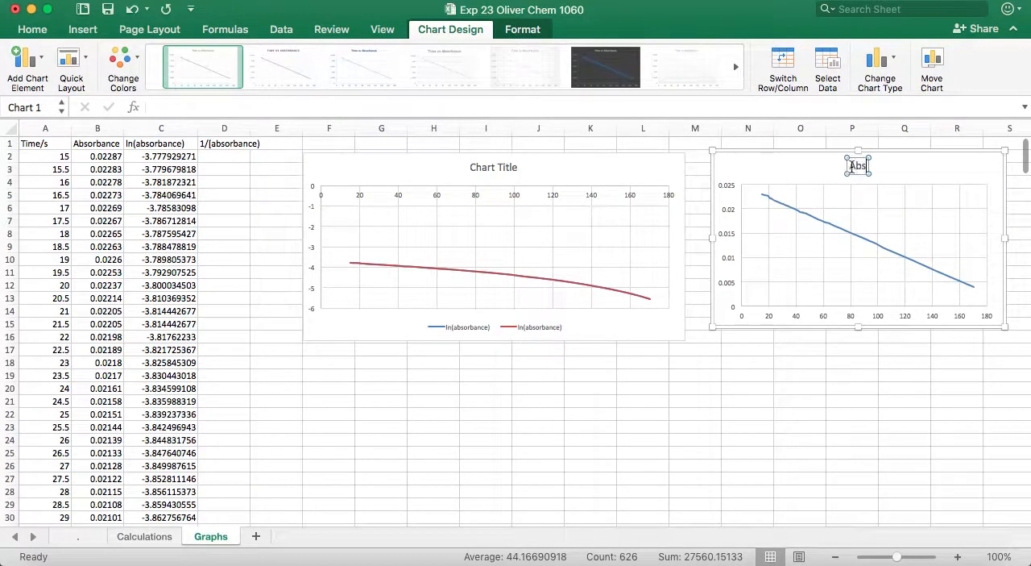
type("orbance over ti")
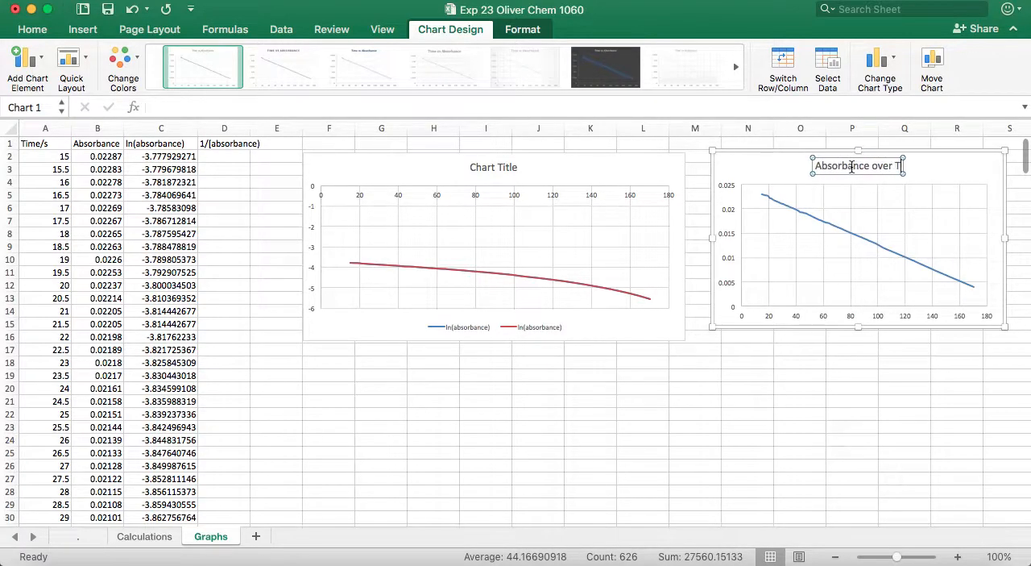
type("me")
key("Return")
key("BackSpace")
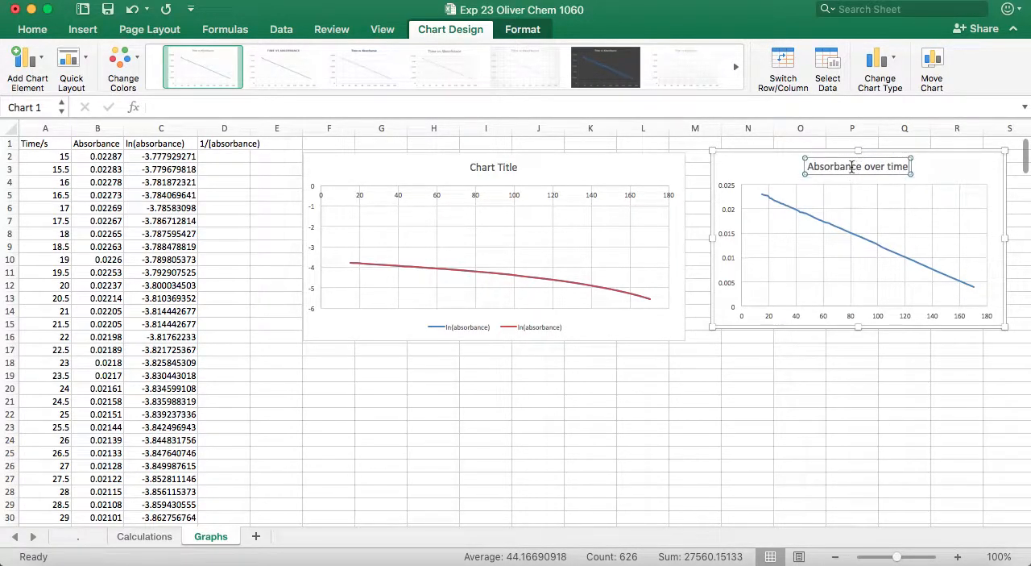
left_click(761, 411)
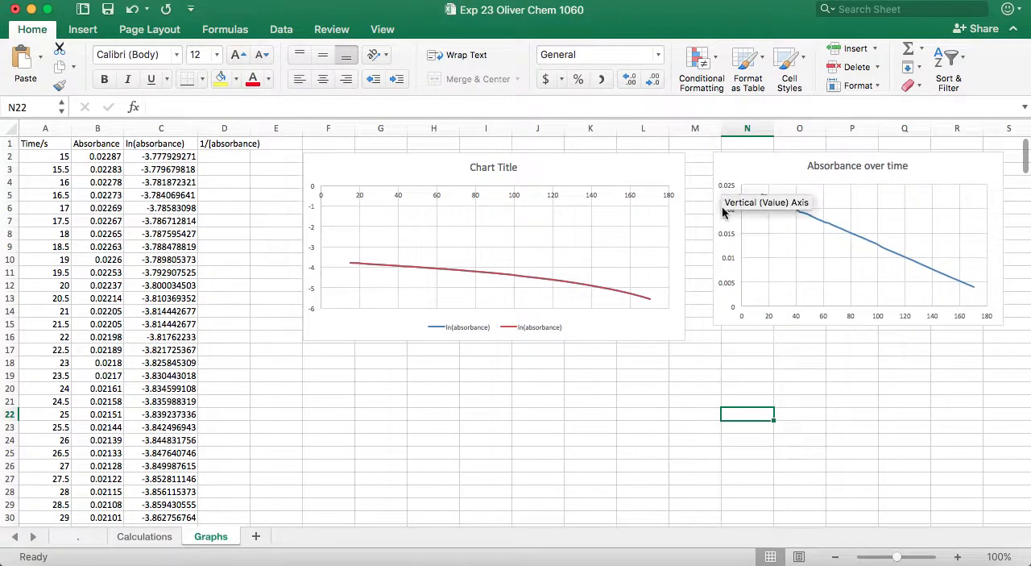
- Replace the new chart's placeholder title with "ln(absorbance) over time"
left_click(488, 166)
triple_click(488, 166)
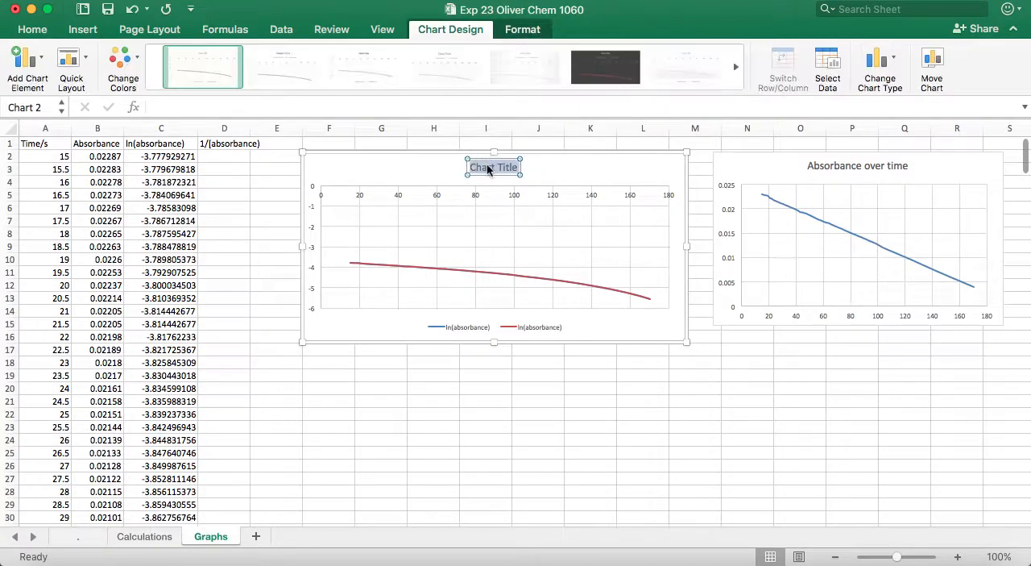
key("BackSpace")
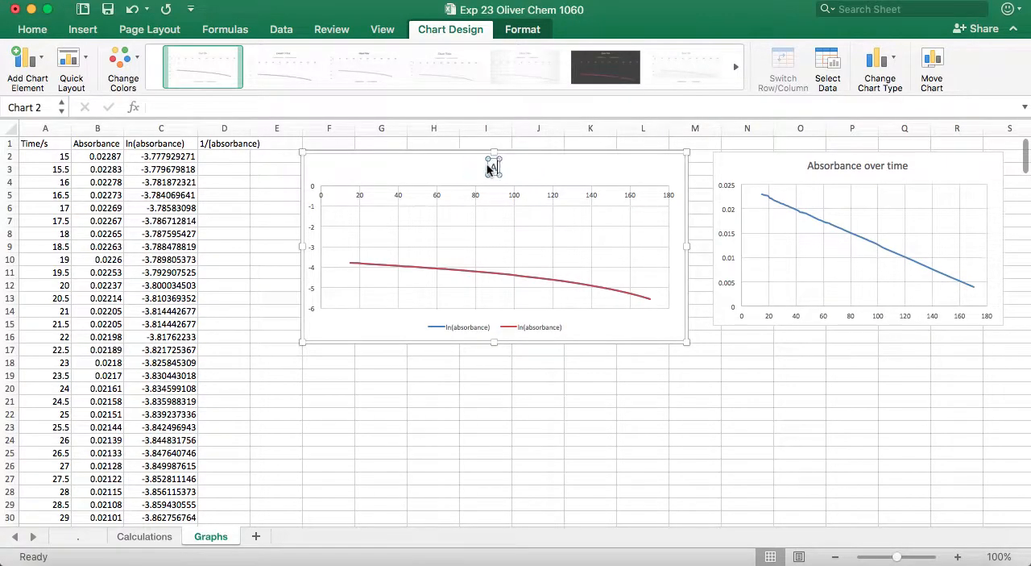
type("ln(absorbance) over time")
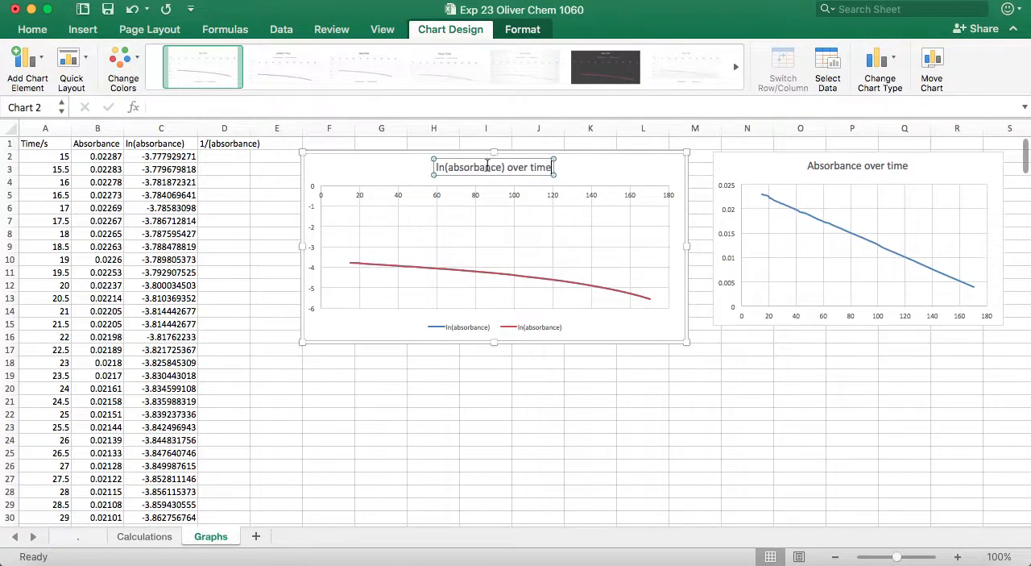
- Finish the "ln(absorbance) over time" chart title and delete that chart's legend
key("Return")
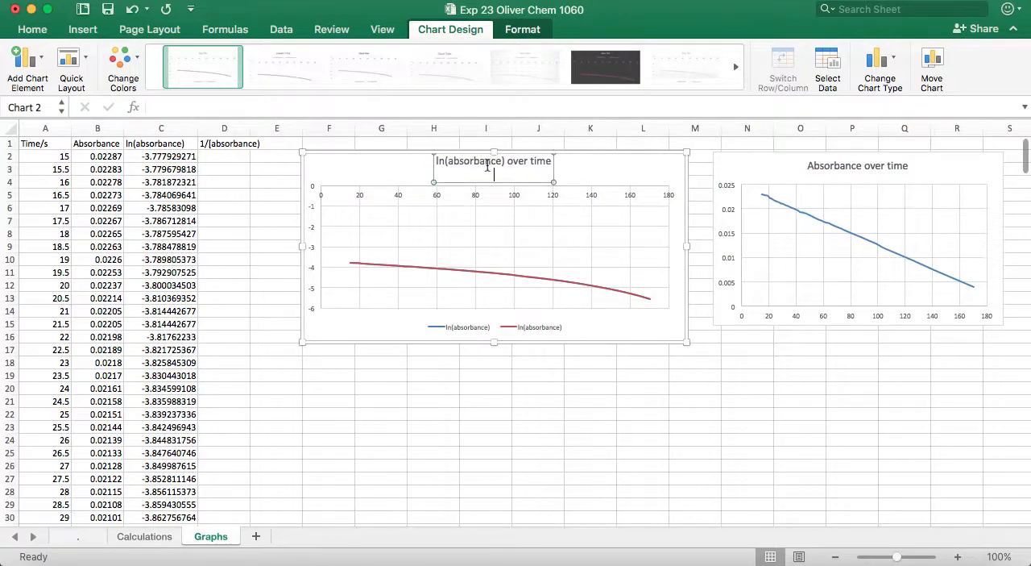
left_click(525, 411)
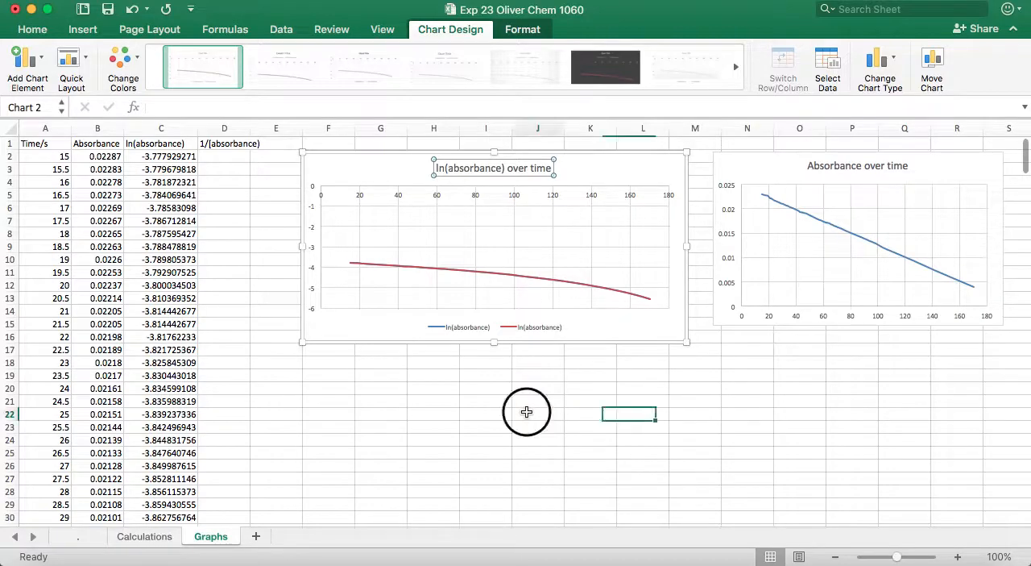
left_click(523, 330)
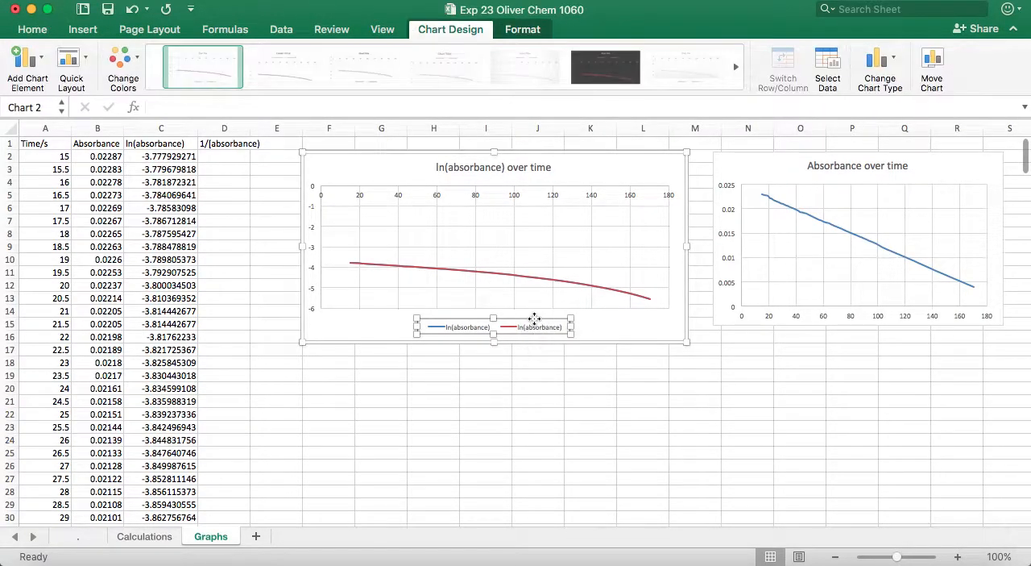
key("Delete")
left_click(590, 415)
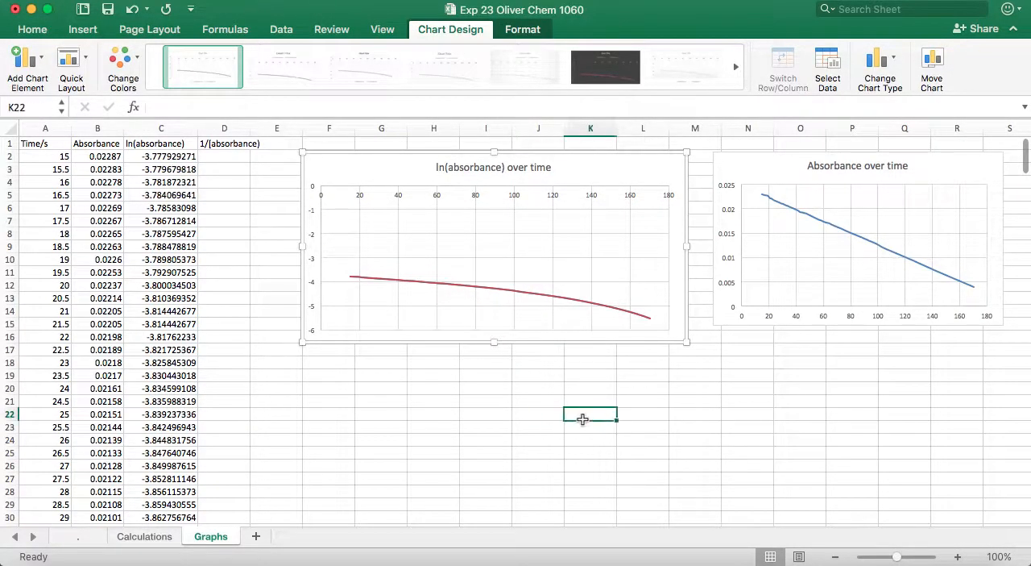
- Narrow the ln(absorbance) over time chart and move it directly below the Absorbance over time chart
left_click(652, 165)
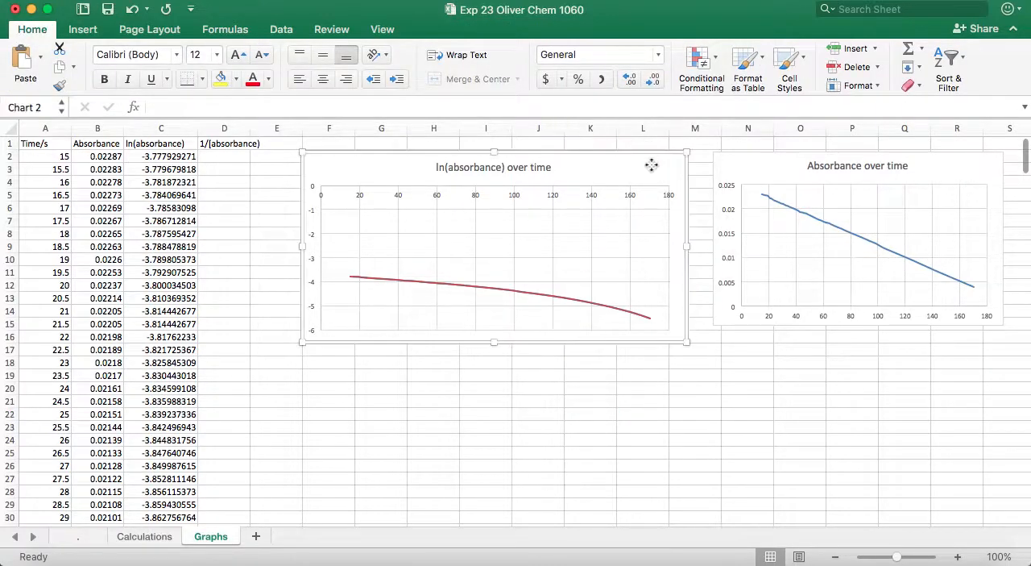
left_click_drag(605, 166, 795, 242)
left_click_drag(491, 416, 605, 415)
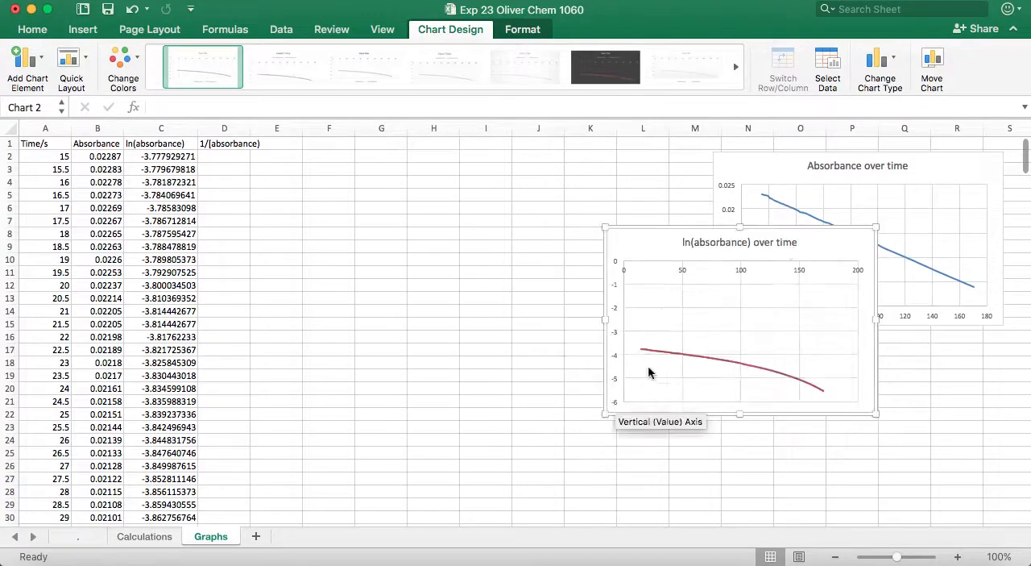
left_click_drag(825, 236, 874, 432)
left_click(562, 335)
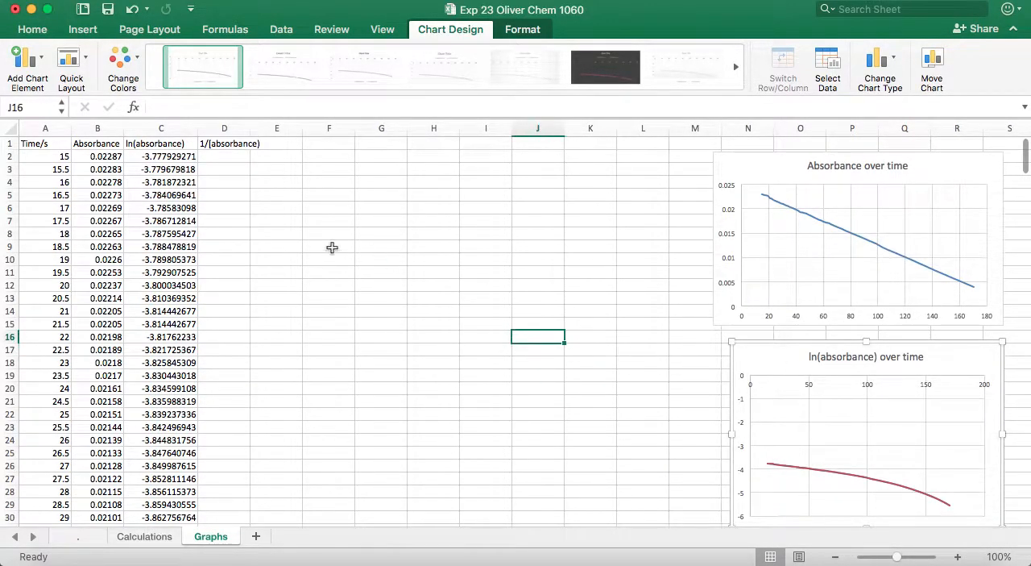
- Enter the formula =1/B2 in D2, the first cell of the 1/[absorbance] column
left_click(224, 158)
type("=")
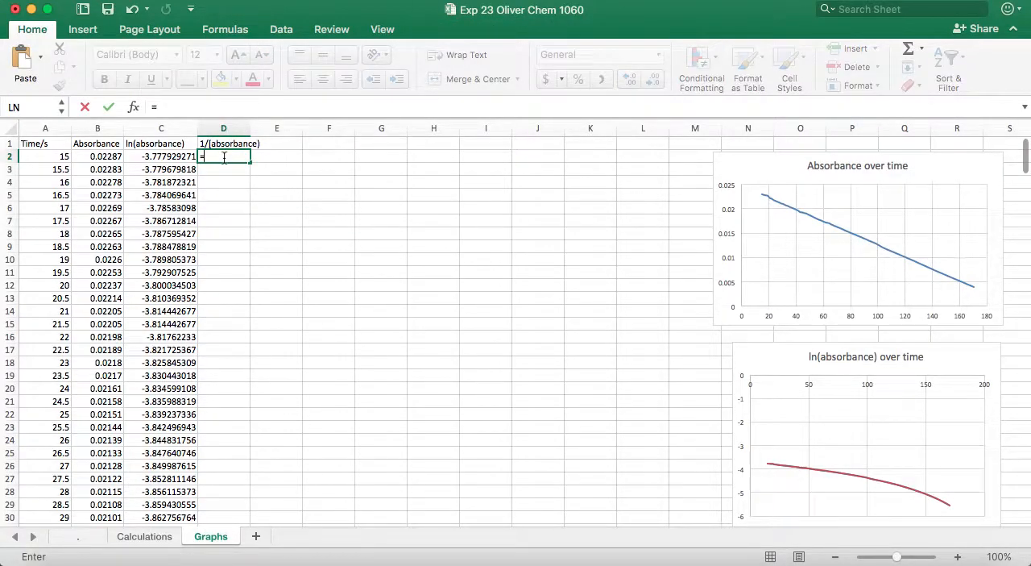
type("1/")
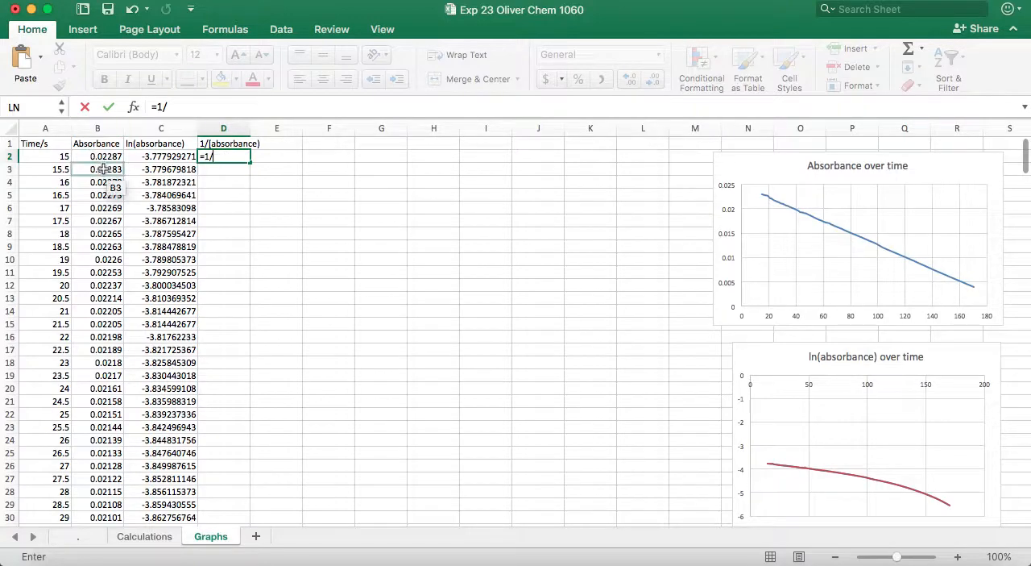
left_click(106, 156)
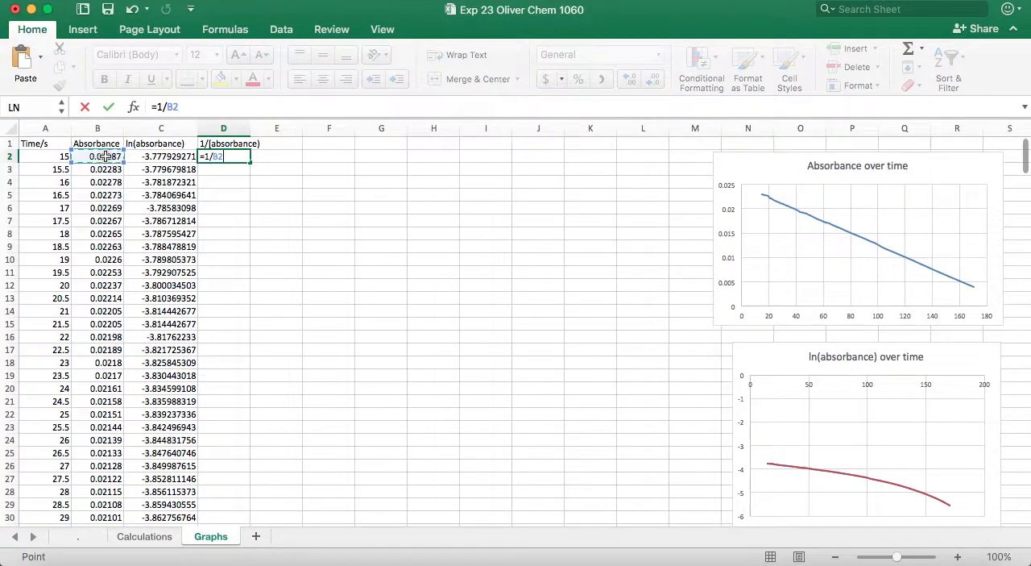
key("Return")
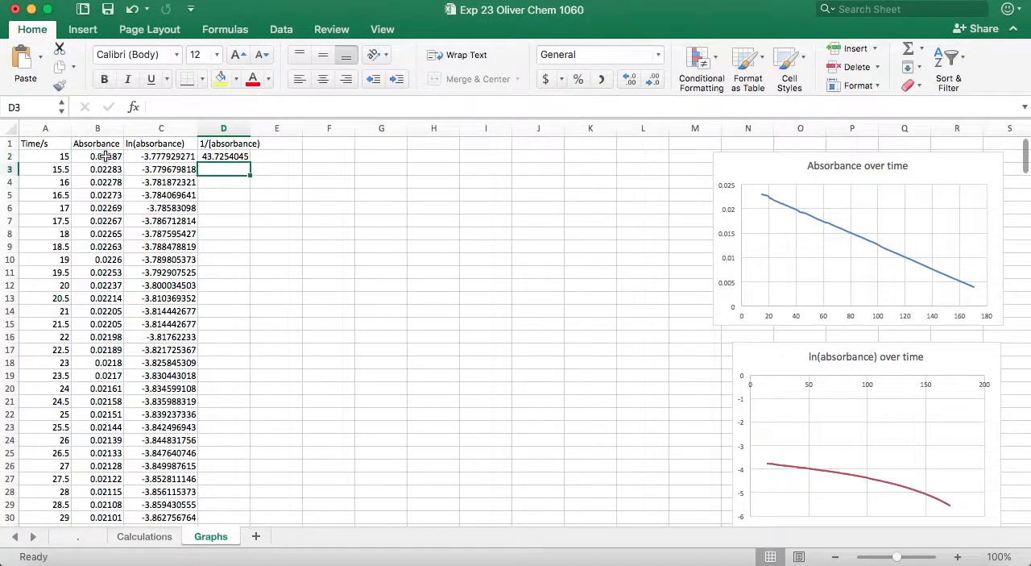
- Fill the D2 formula down the 1/[absorbance] column through the last data row
left_click(240, 157)
left_click_drag(247, 162, 212, 279)
scroll(211, 281, "up", 15)
scroll(212, 281, "up", 15)
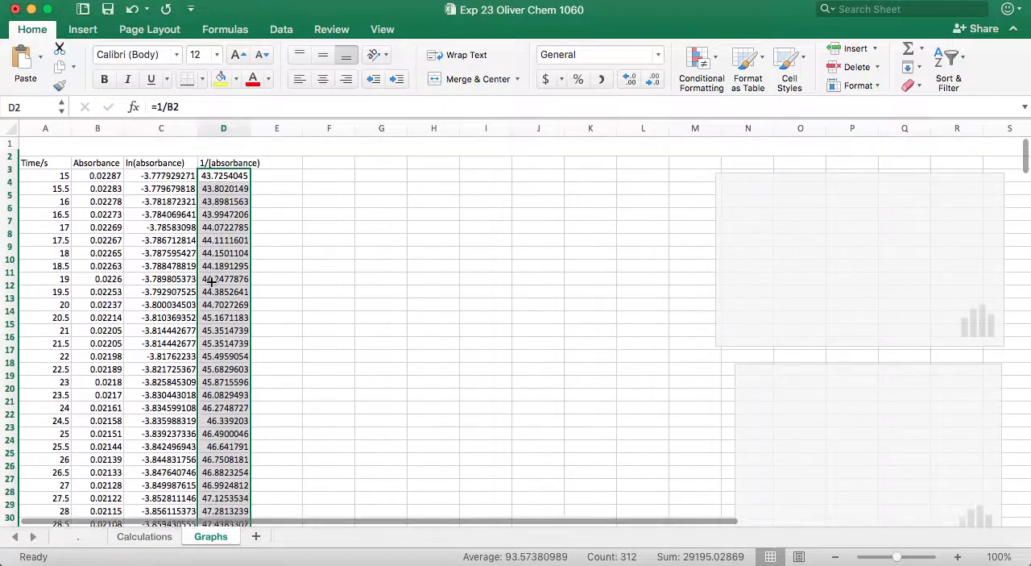
left_click(306, 208)
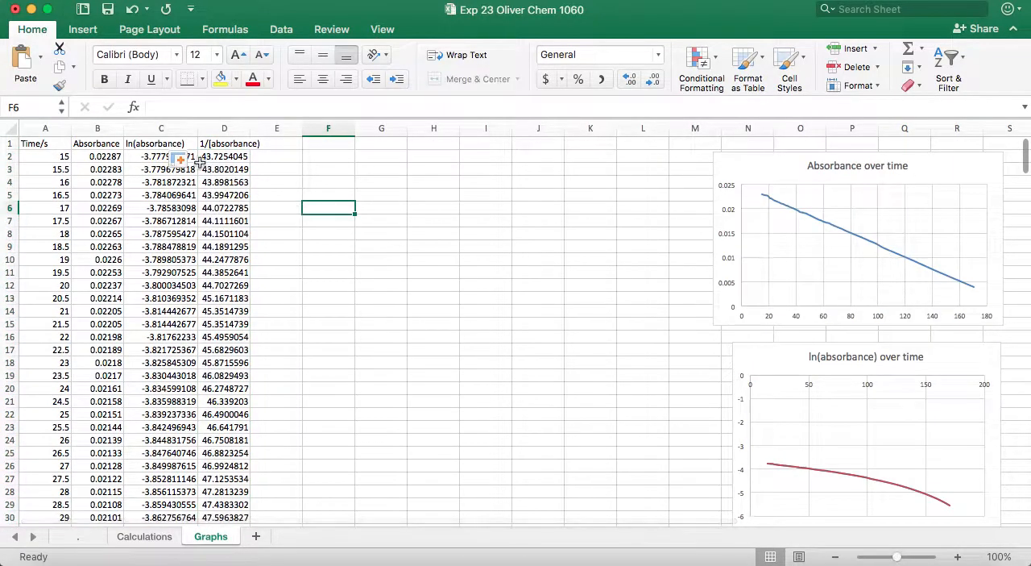
- Try to insert a Scatter with Smooth Lines chart from the Time/s and 1/[absorbance] columns
left_click(50, 129)
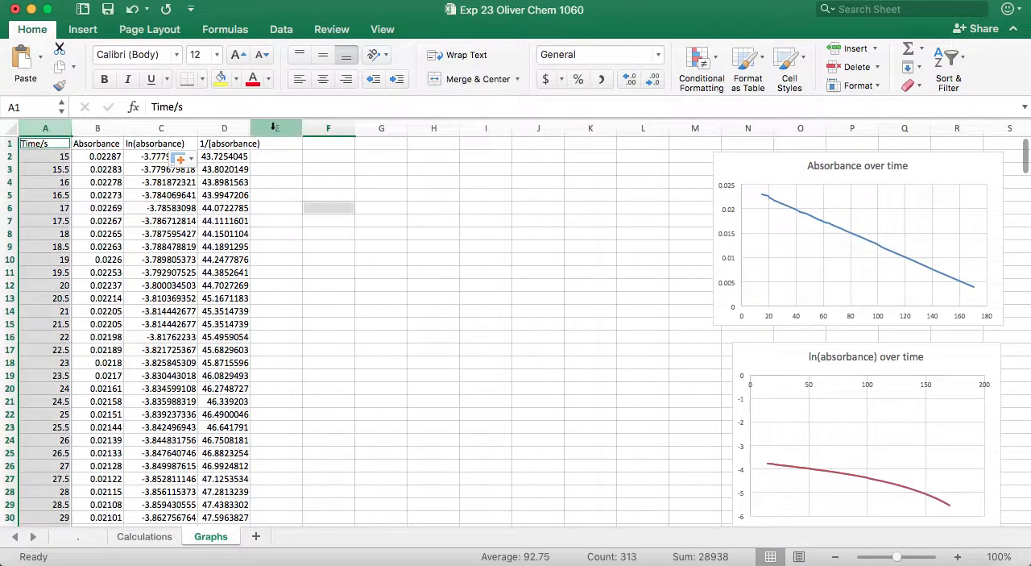
left_click(241, 128, "super")
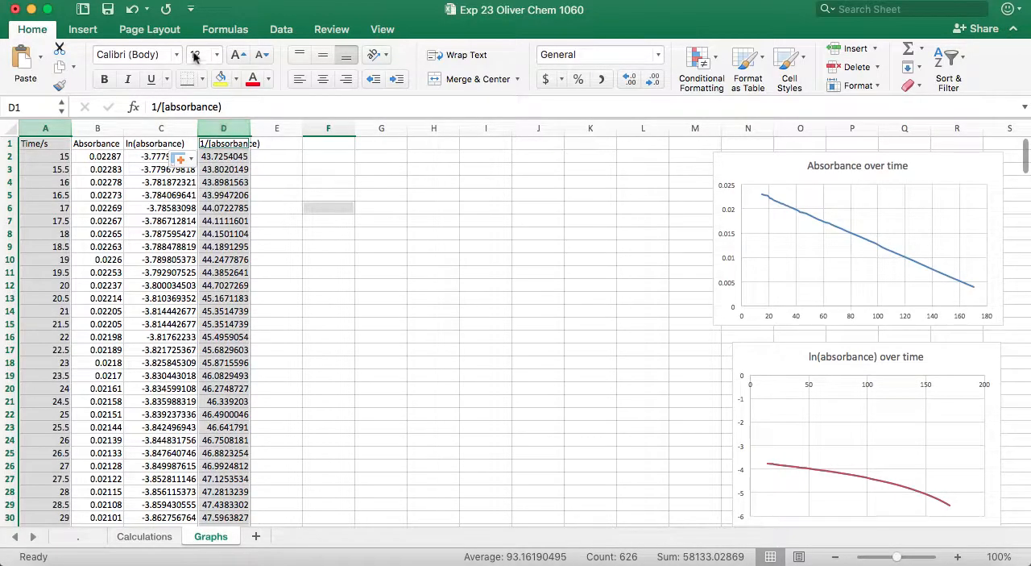
left_click(86, 37)
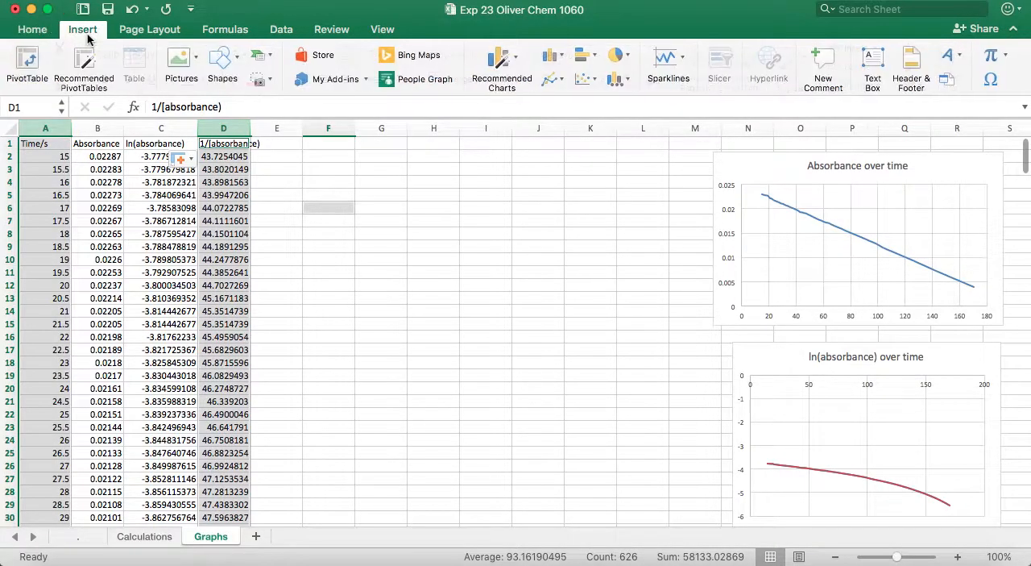
left_click(590, 79)
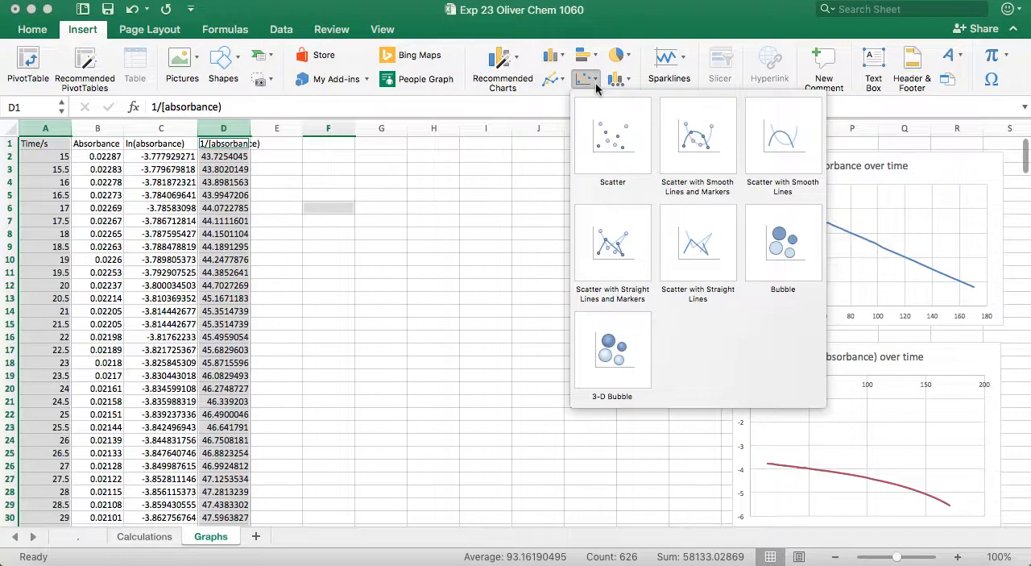
left_click(778, 153)
left_click(651, 208)
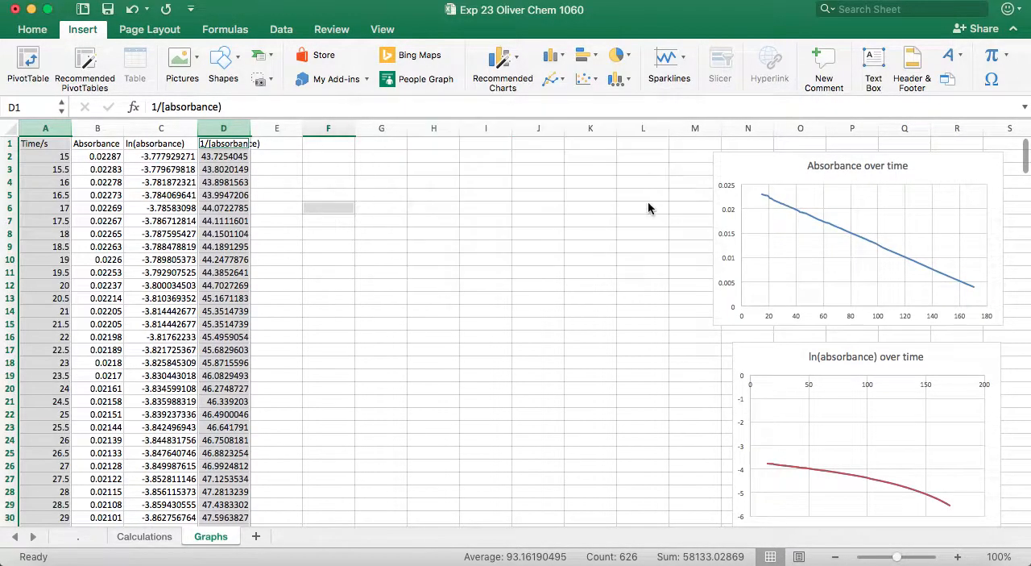
left_click(589, 78)
left_click(742, 135)
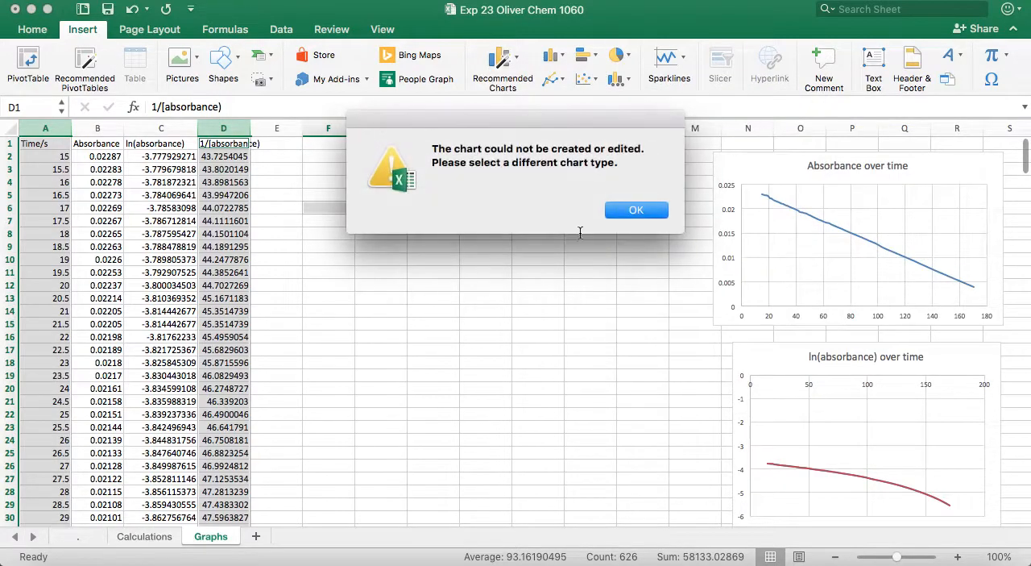
left_click(621, 209)
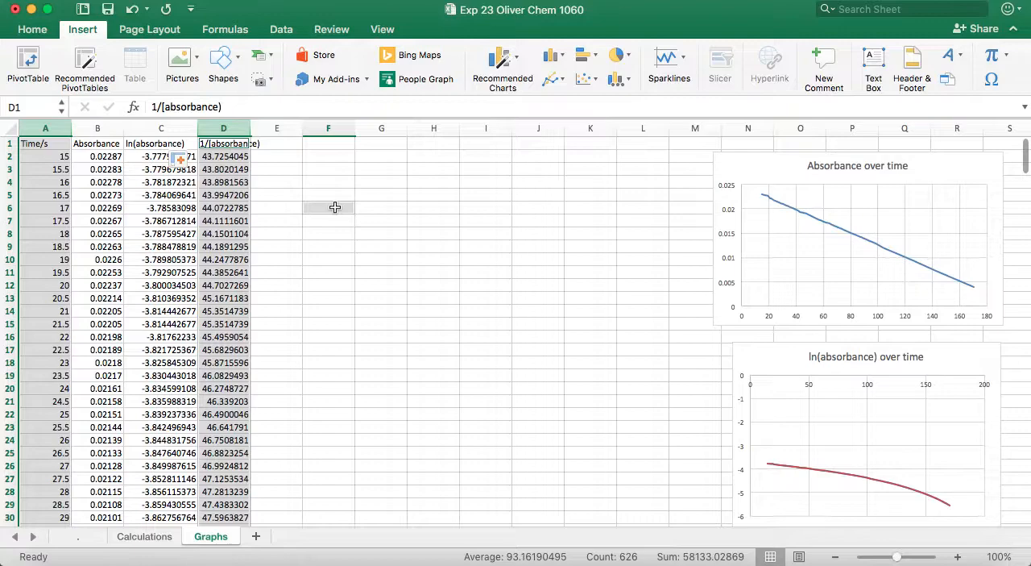
left_click(359, 186)
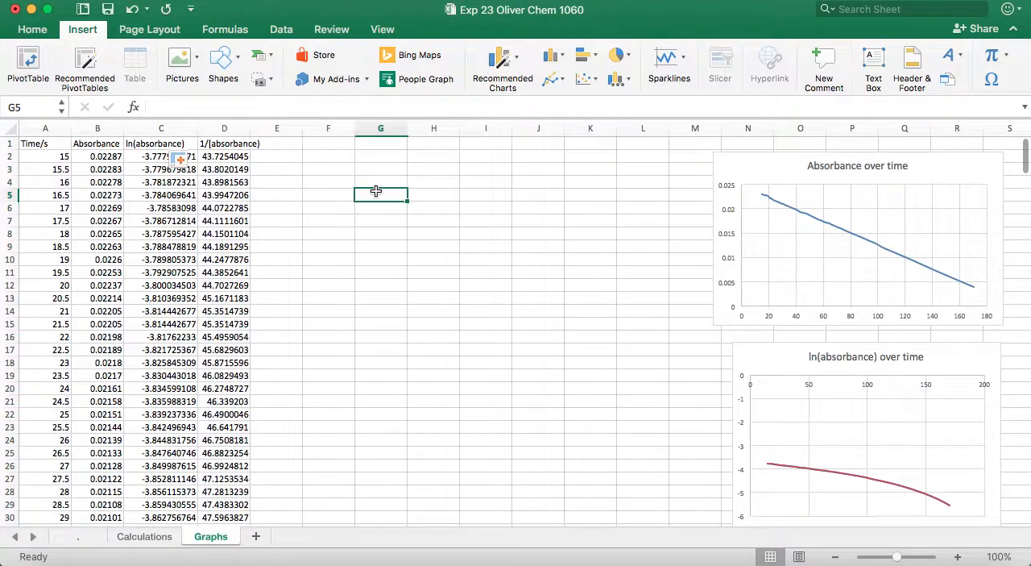
- Reselect the Time/s and 1/[absorbance] columns, insert a Scatter with Smooth Lines chart, and move it up to start at about row 2
left_click(53, 133)
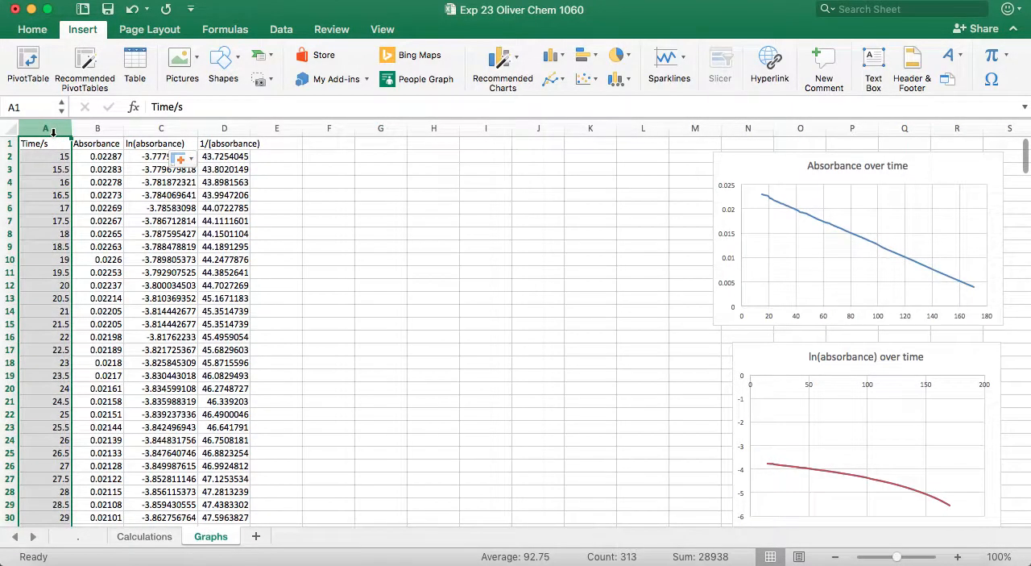
left_click(225, 128, "super")
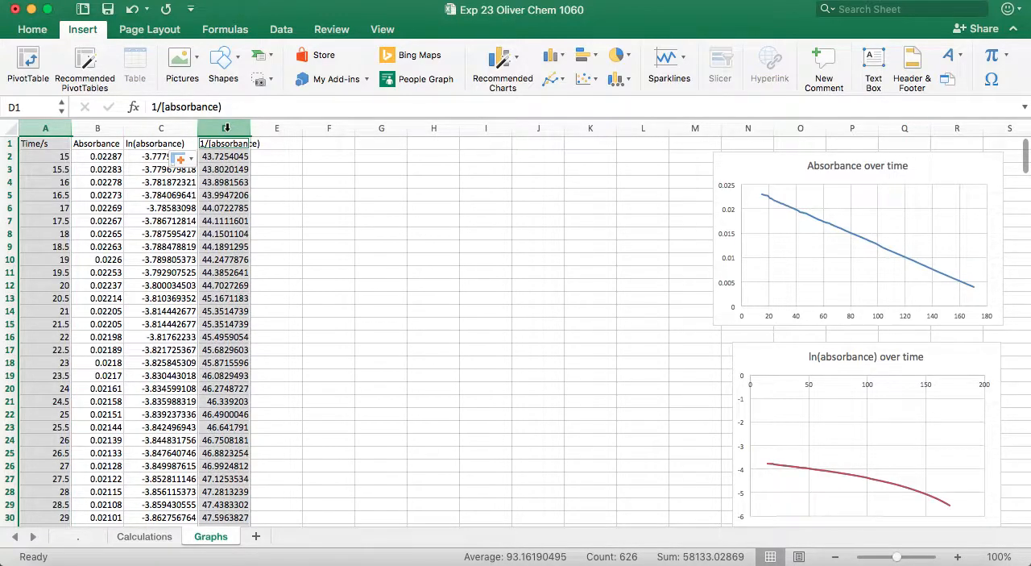
left_click(584, 79)
left_click(782, 143)
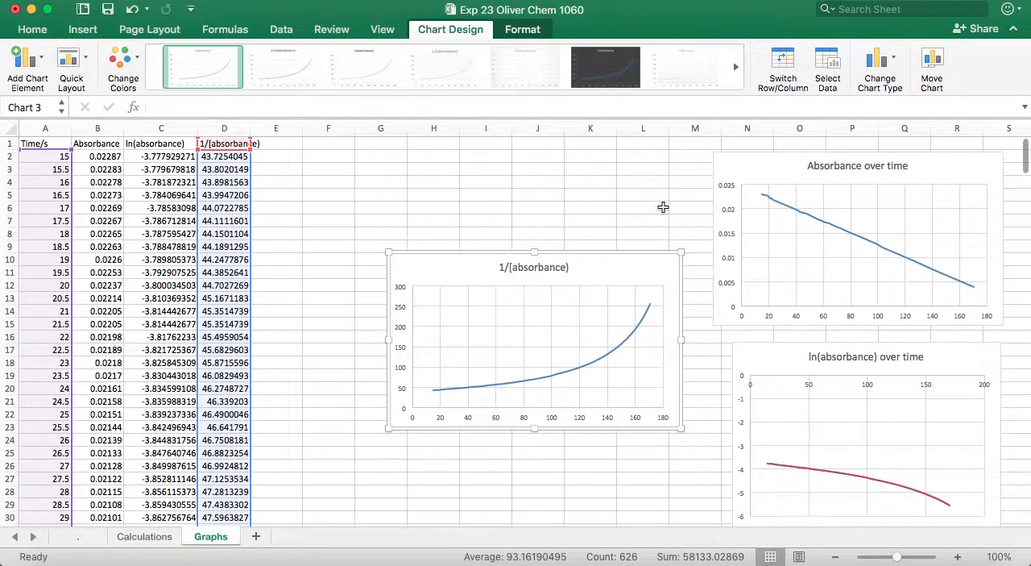
left_click_drag(637, 258, 631, 162)
- Change the new chart's title to "1/[absorbance) over time", without an extra blank line beneath it
left_click(544, 172)
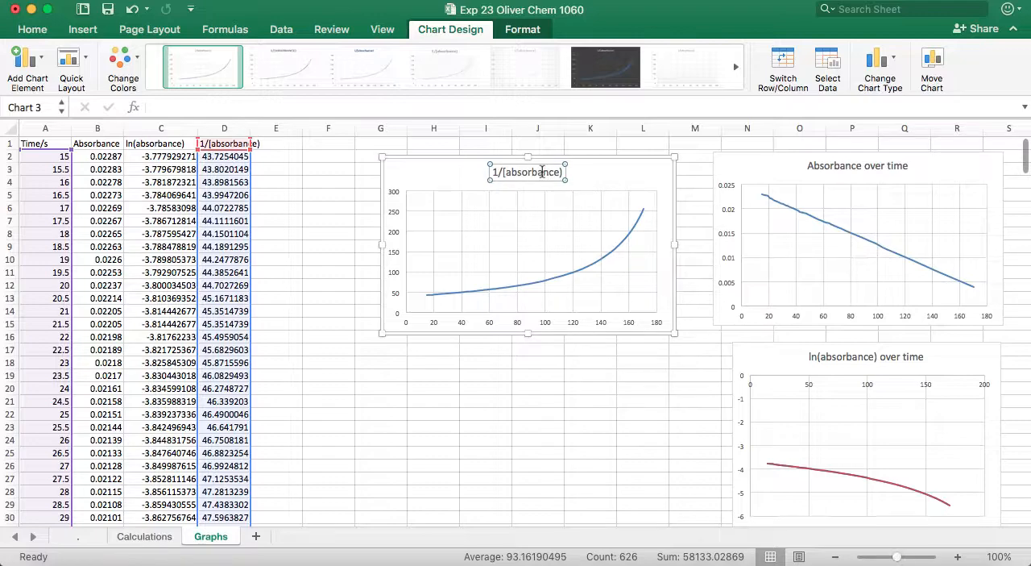
triple_click(542, 172)
double_click(542, 172)
key("Right")
type("over time")
key("Return")
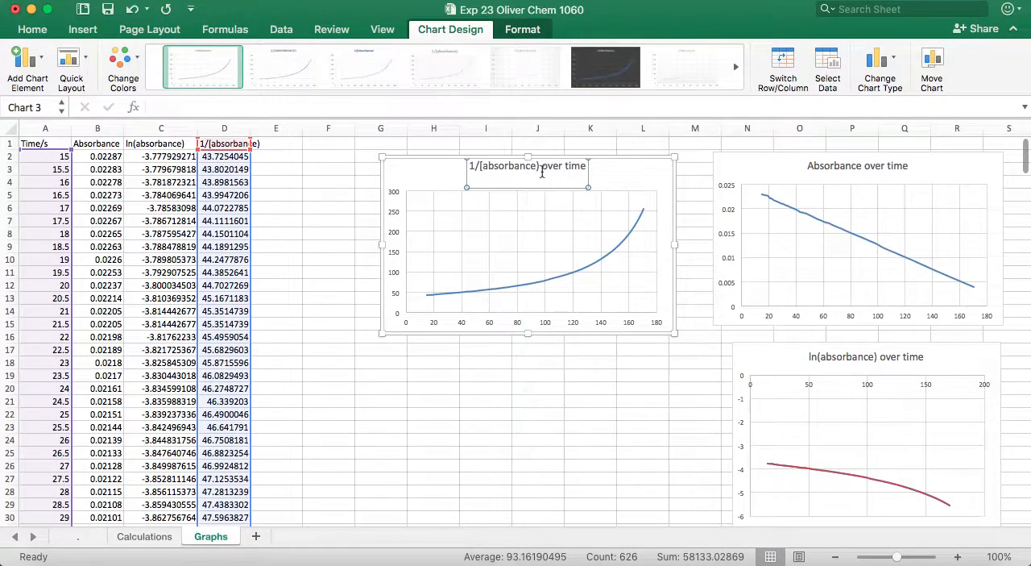
left_click(558, 411)
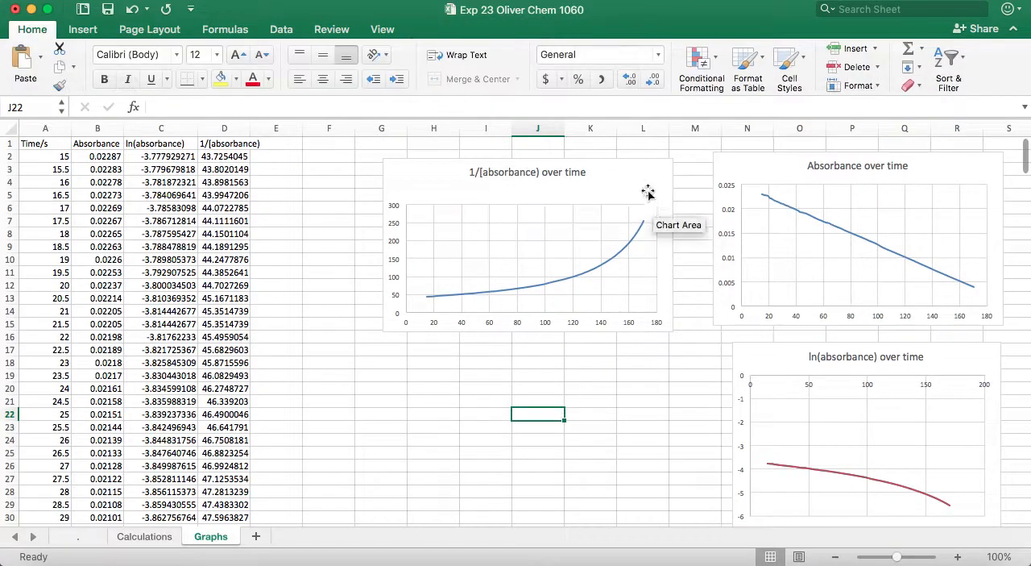
left_click(587, 191)
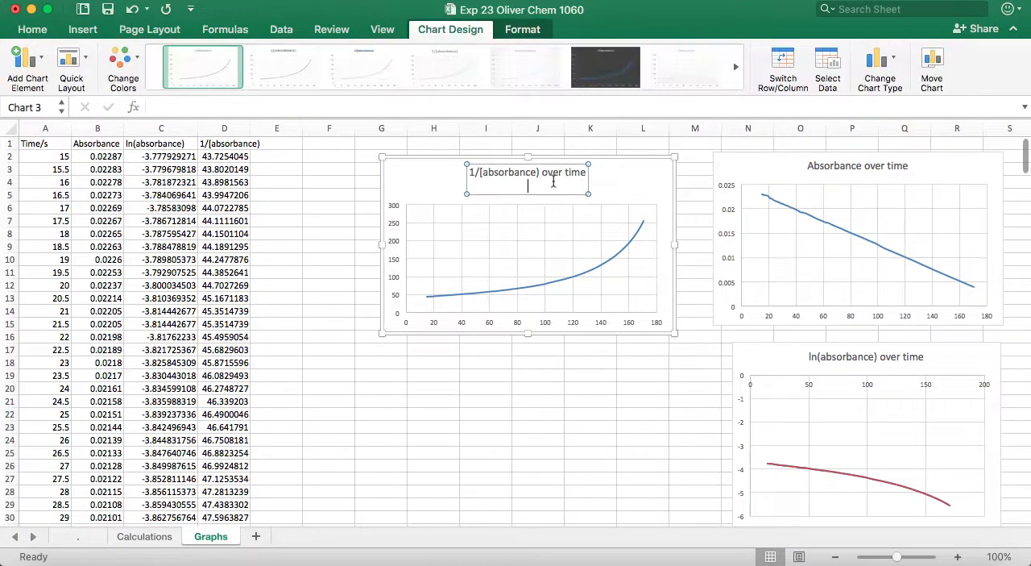
left_click(696, 170)
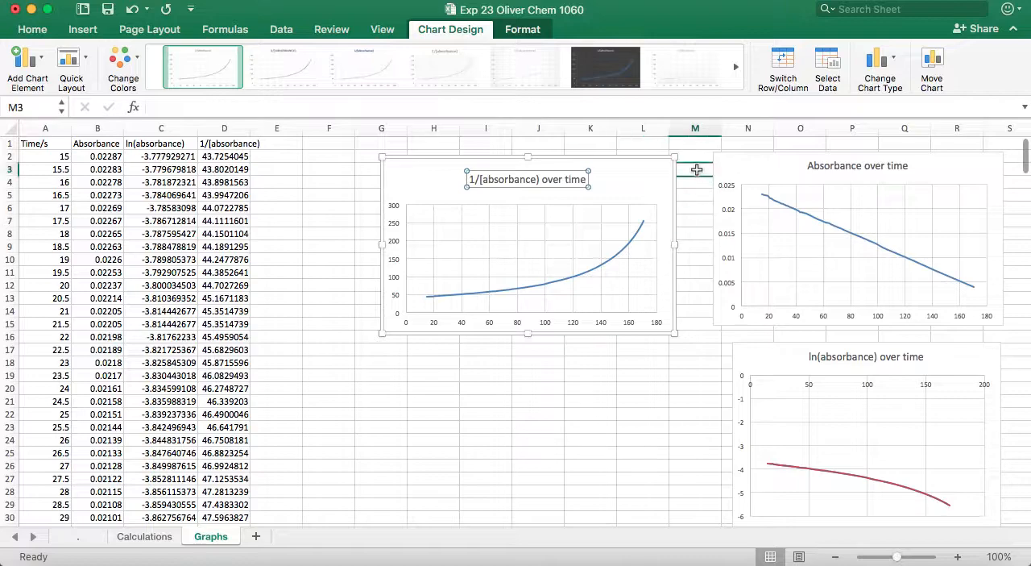
left_click(105, 142)
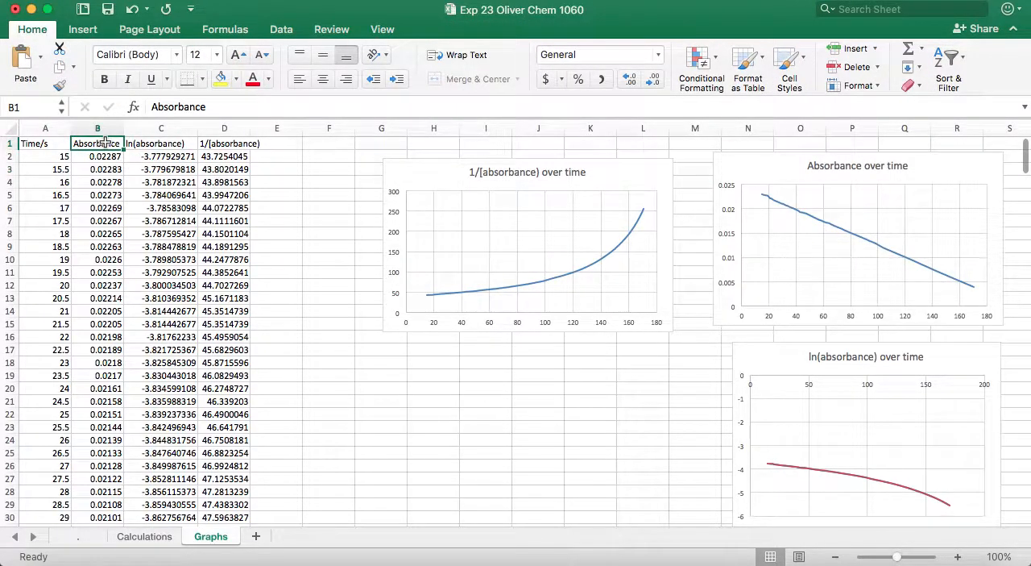
key("Right")
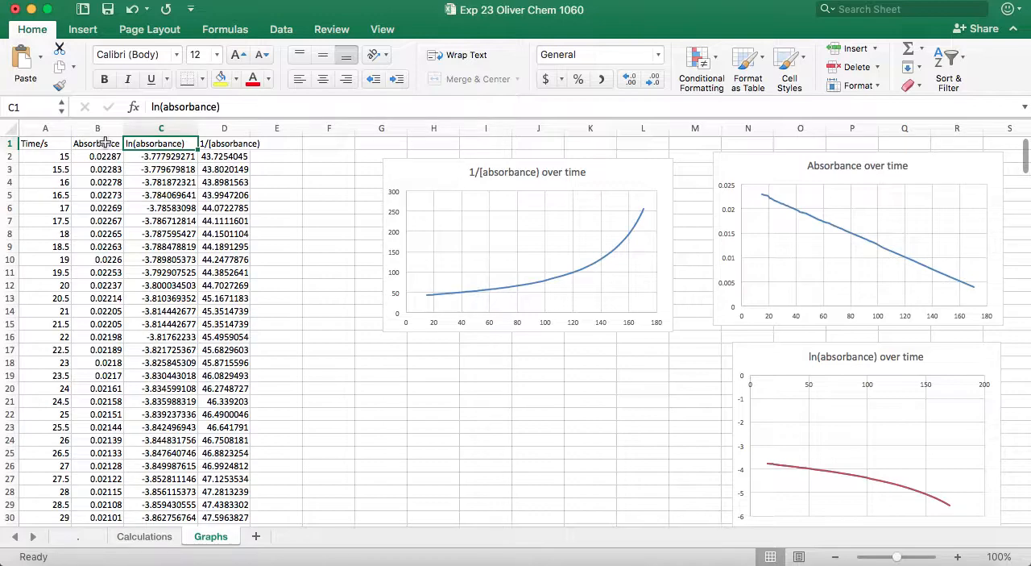
key("Right")
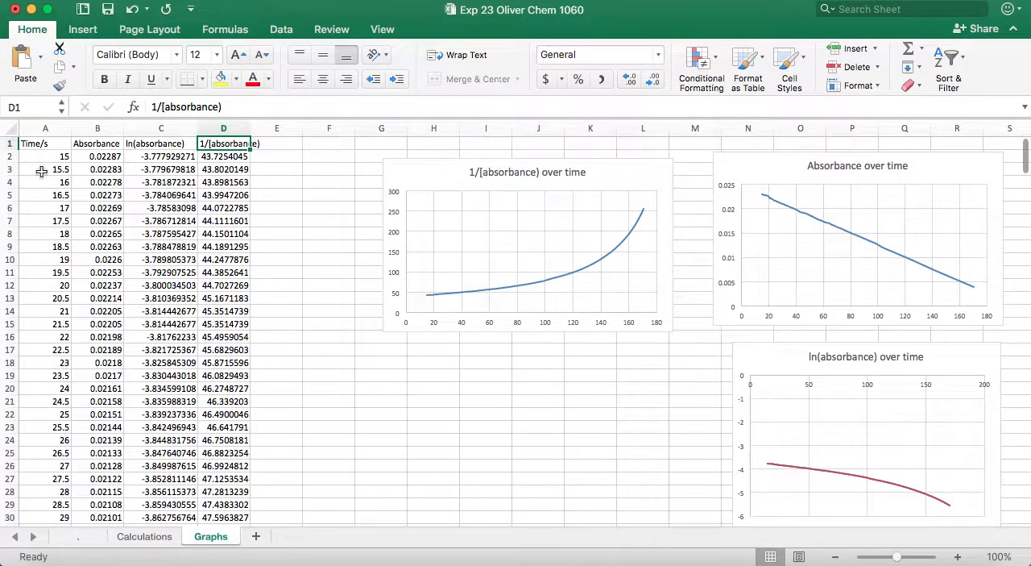
- Insert a blank row above the column headers
right_click(10, 144)
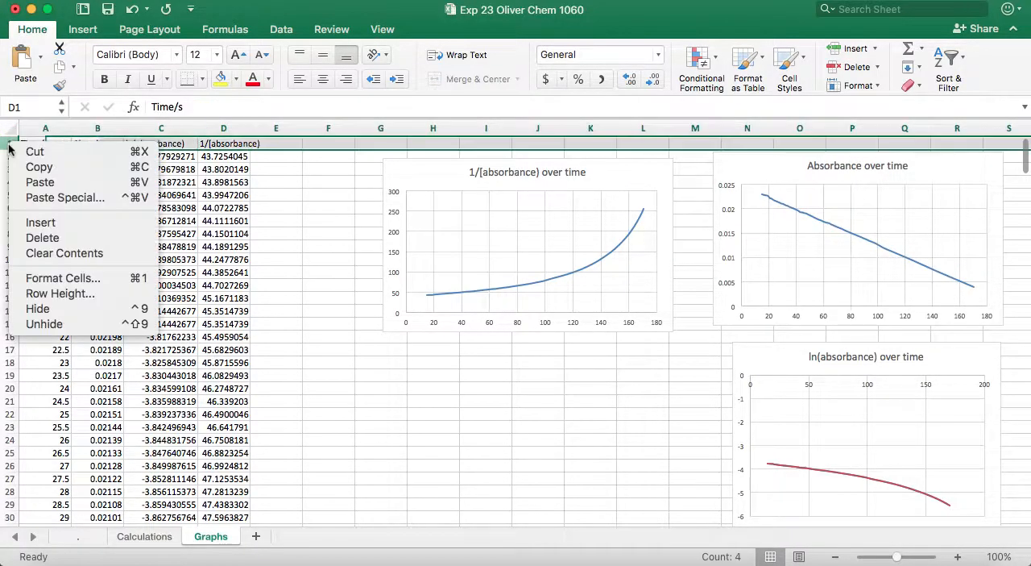
left_click(39, 222)
- Label the 1/[absorbance] column "secondary" in D1 and the ln(absorbance) column "primary" in C1
left_click(229, 145)
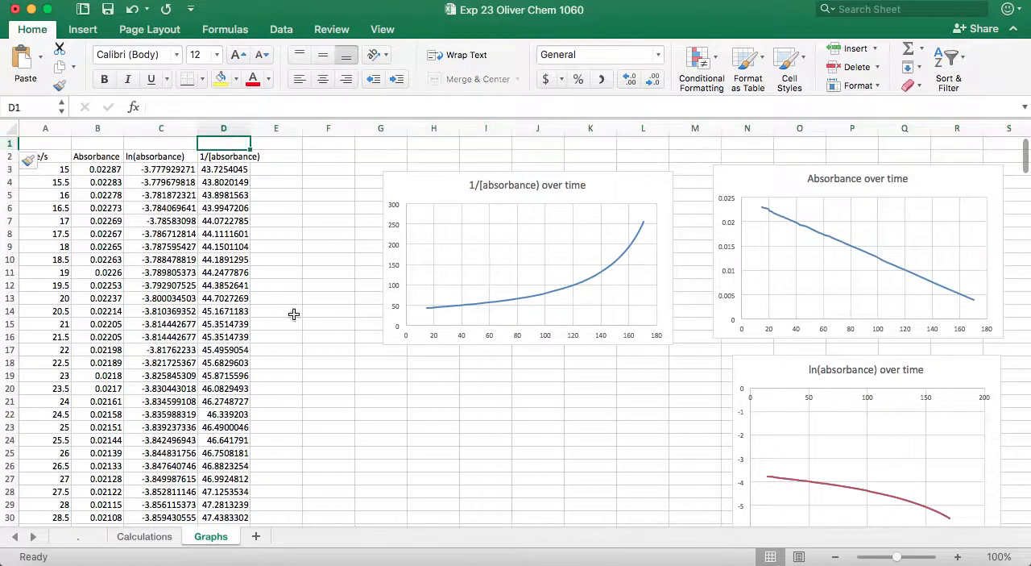
type("secon")
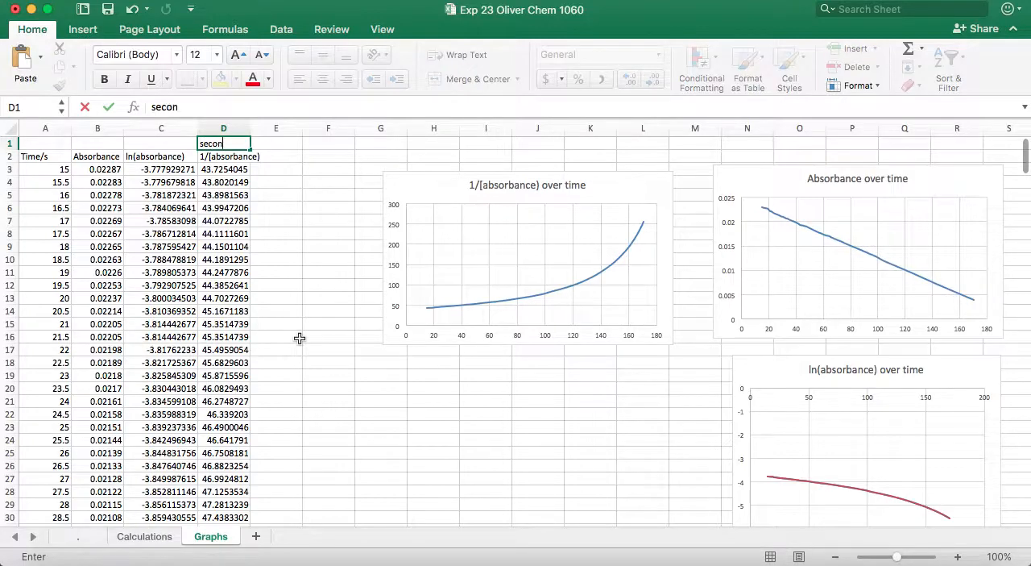
key("Return")
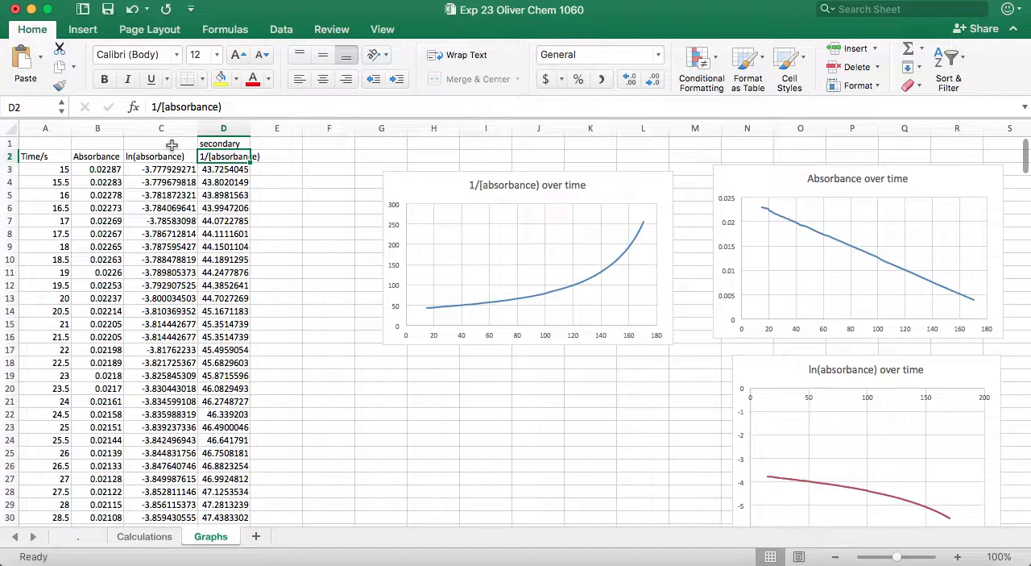
left_click(171, 146)
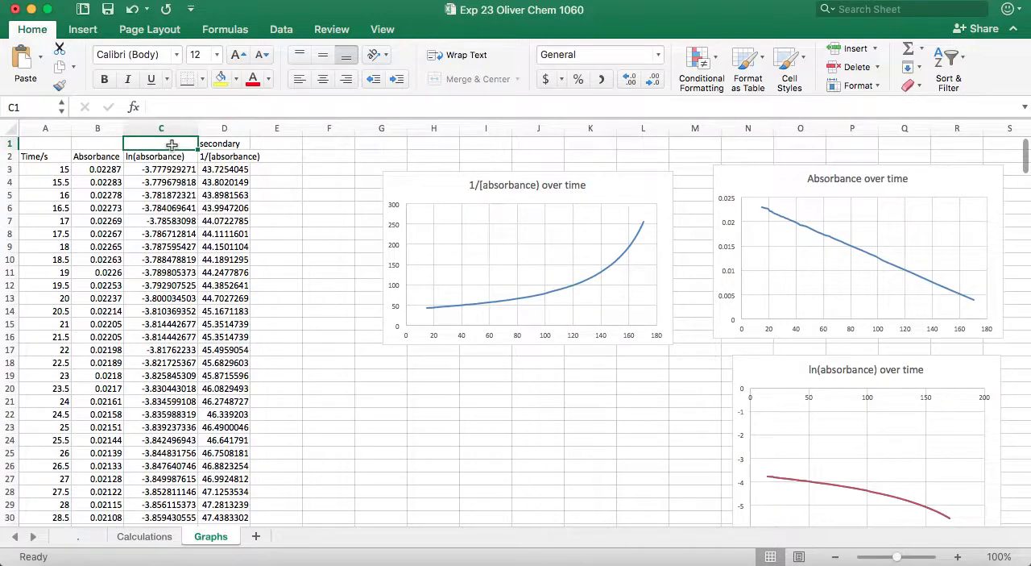
type("primary")
key("Return")
left_click(98, 143)
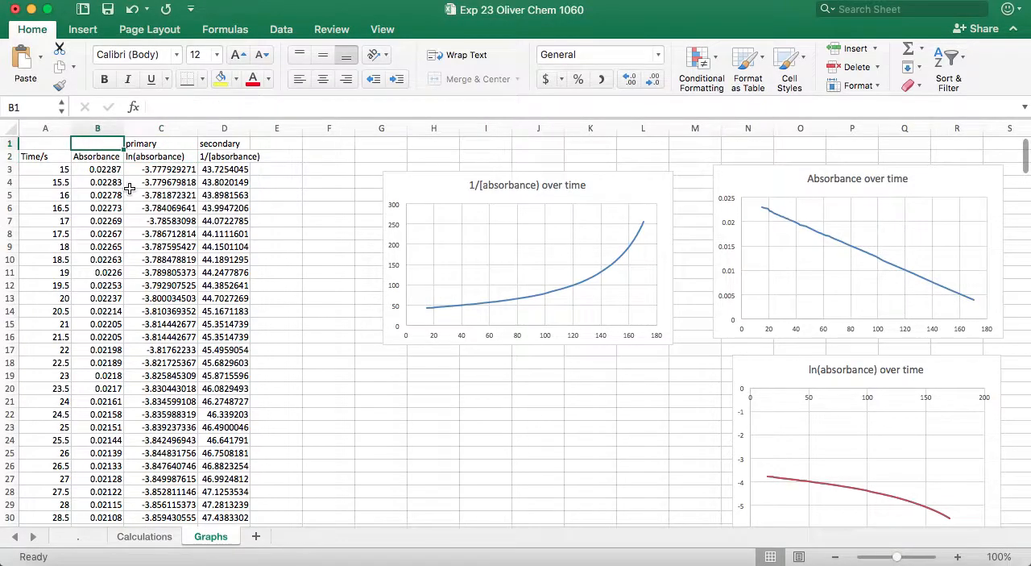
- Number the data columns in row 1: 1 above ln(absorbance), 2 above 1/[absorbance] and 0 above Absorbance
left_click(169, 140)
key("Delete")
type("1")
key("Return")
left_click(205, 144)
type("2")
key("Return")
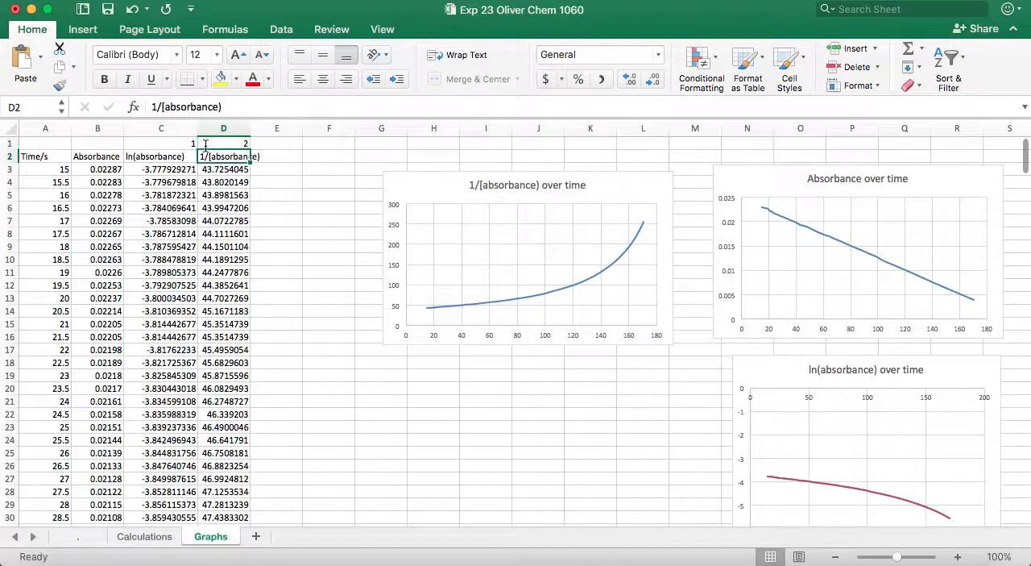
left_click(113, 143)
type("0")
key("Return")
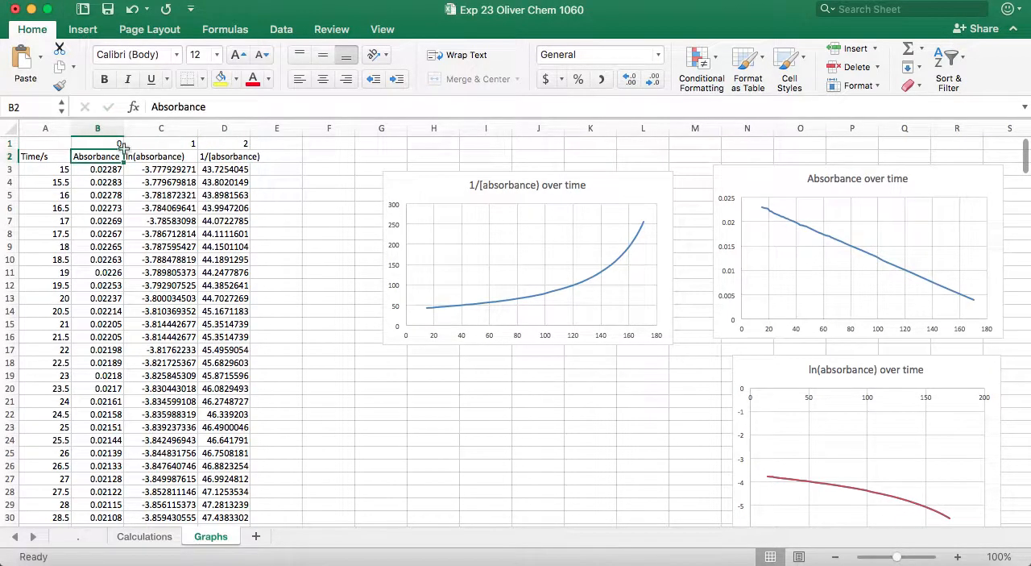
- Rearrange the charts with Absorbance beside the data, ln(absorbance) to its right, and 1/[absorbance] beneath the ln(absorbance) chart
left_click_drag(618, 182, 630, 284)
left_click_drag(796, 189, 357, 173)
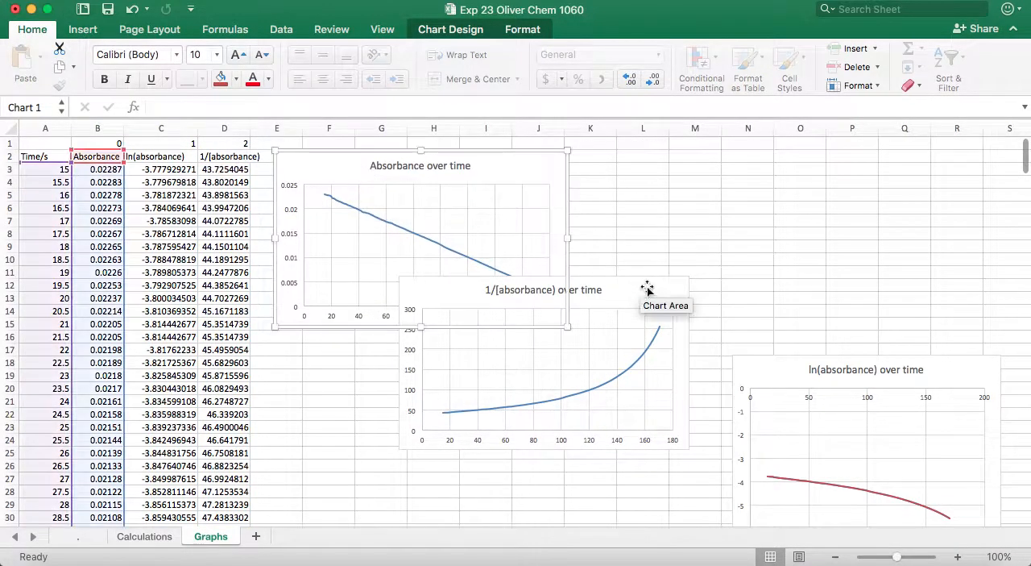
left_click_drag(741, 357, 598, 177)
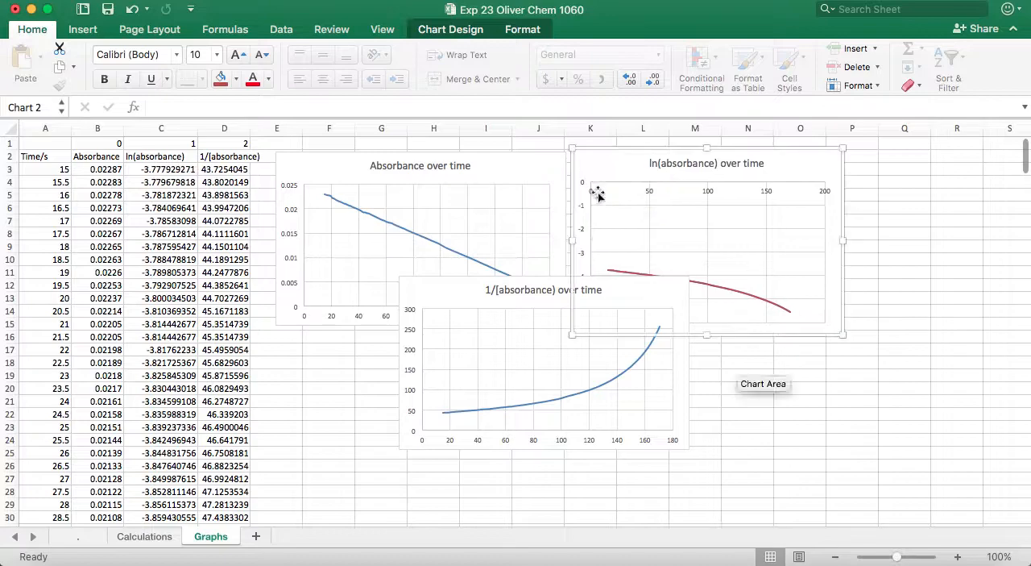
left_click_drag(483, 307, 749, 369)
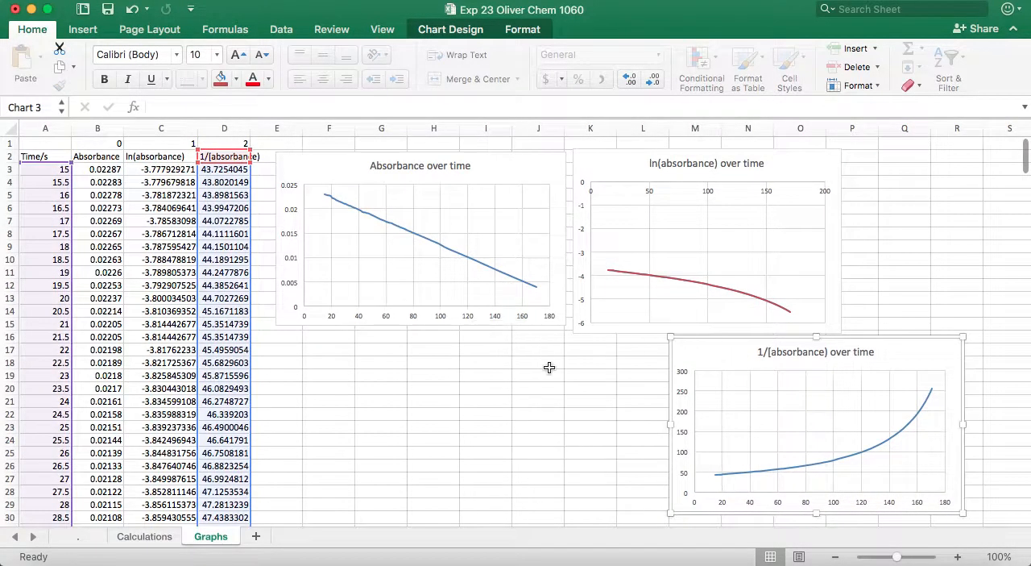
left_click_drag(632, 164, 626, 156)
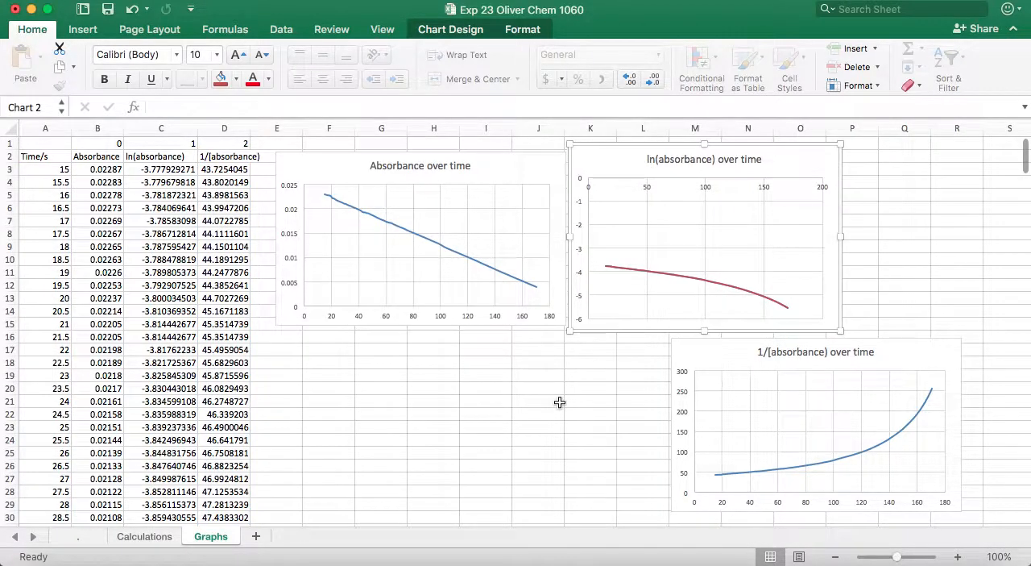
- Enter the note "LINEar" in cell I19 below the charts
left_click(472, 376)
type("Ll")
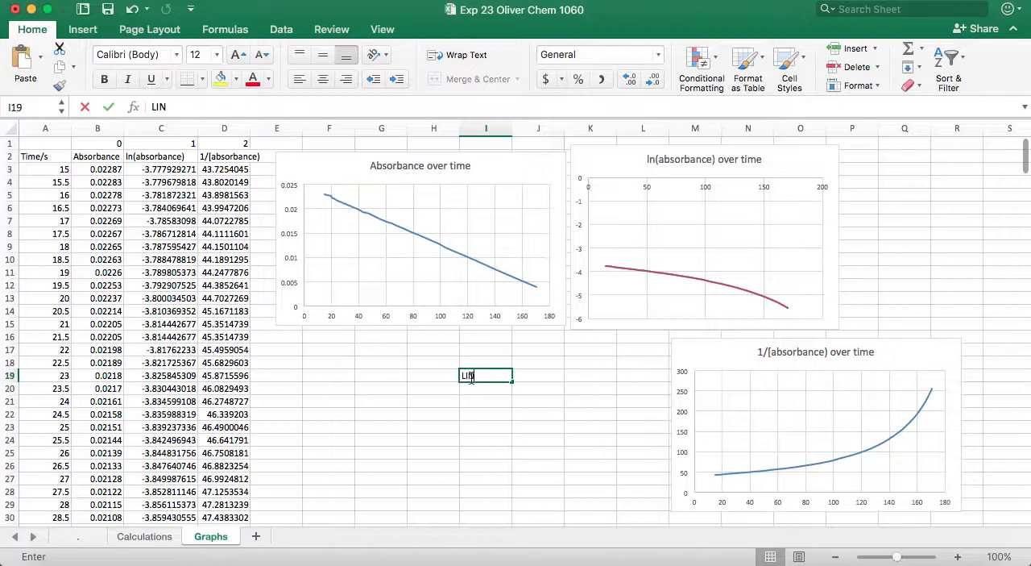
type("N")
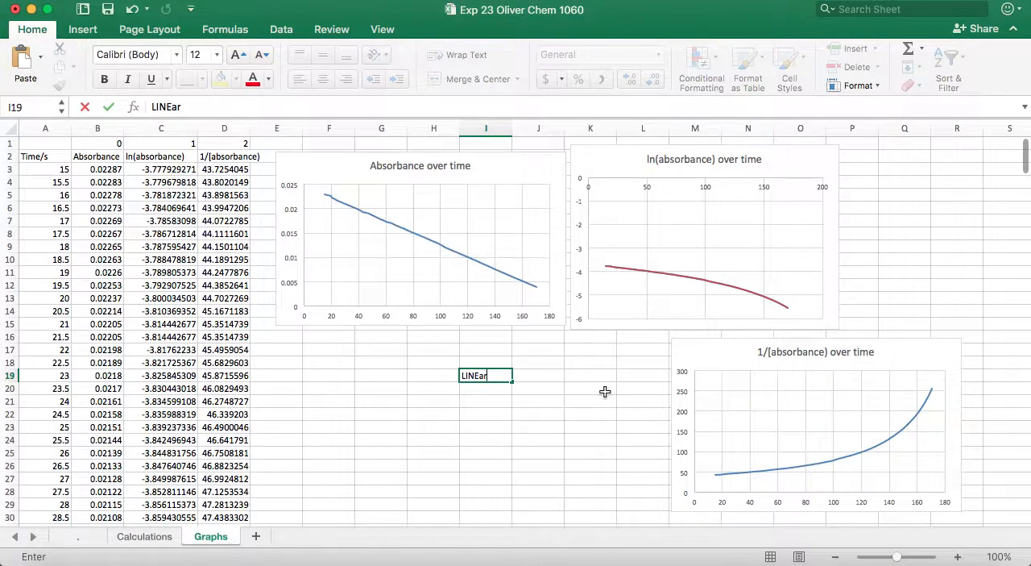
left_click(535, 165)
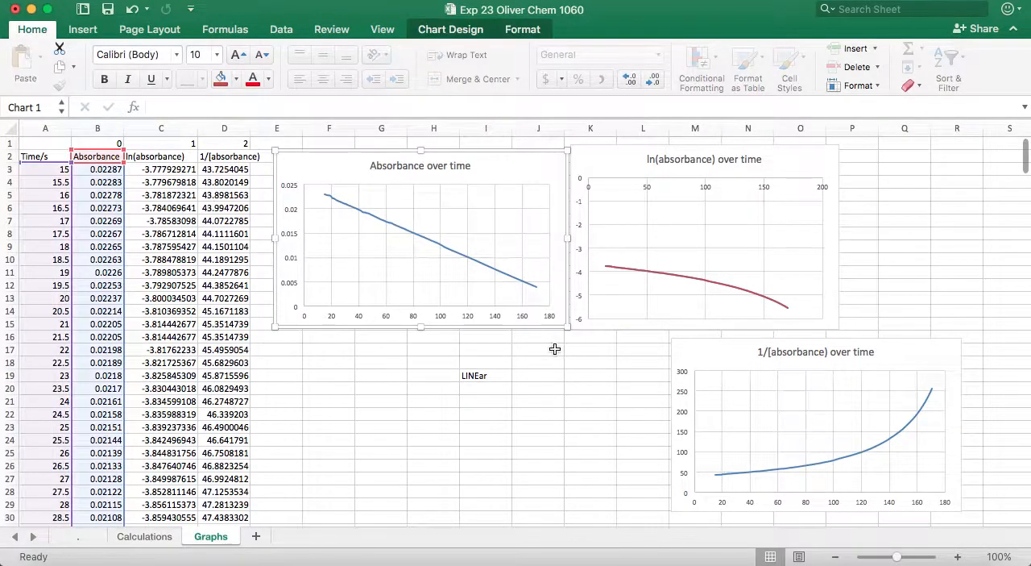
- Add a linear trendline to the Absorbance over time series, displaying only its R-squared value and not the equation
left_click(509, 276)
right_click(509, 275)
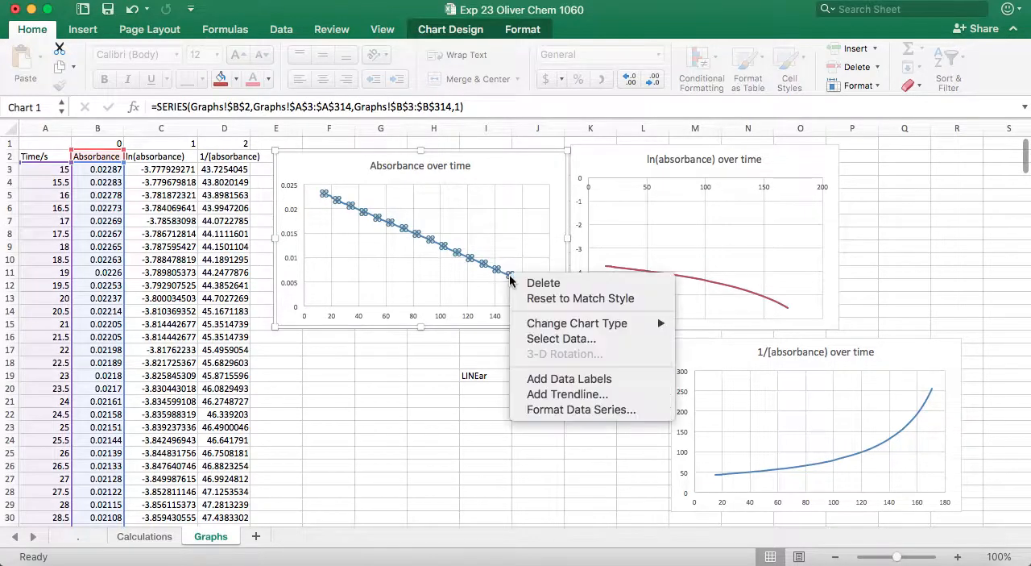
left_click(551, 394)
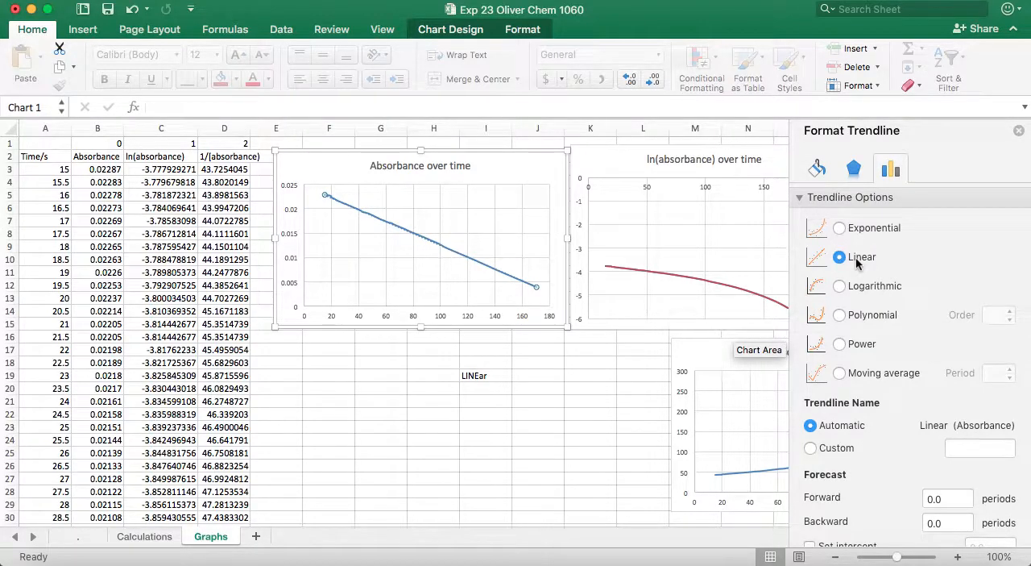
scroll(858, 266, "down", 3)
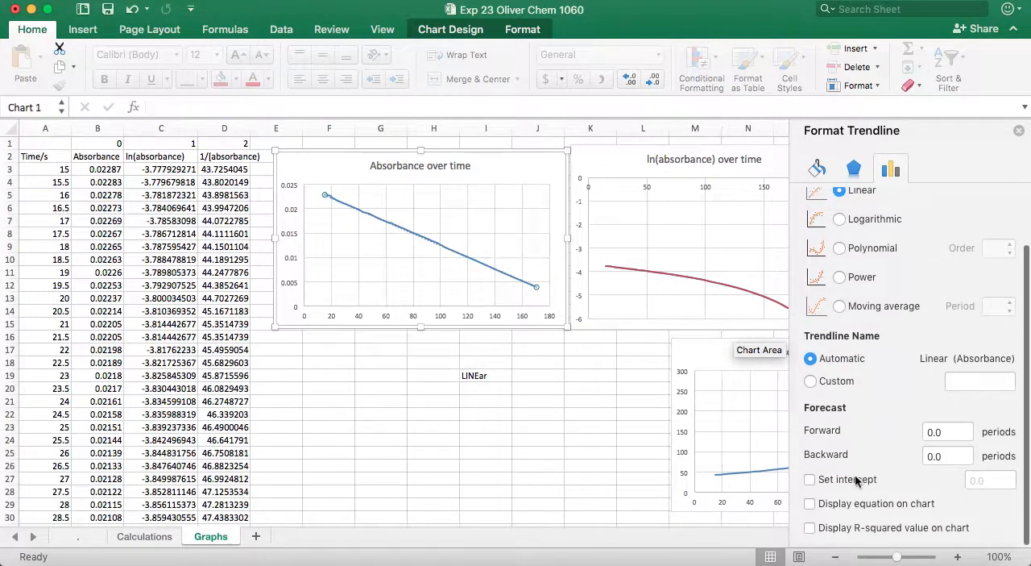
left_click(810, 504)
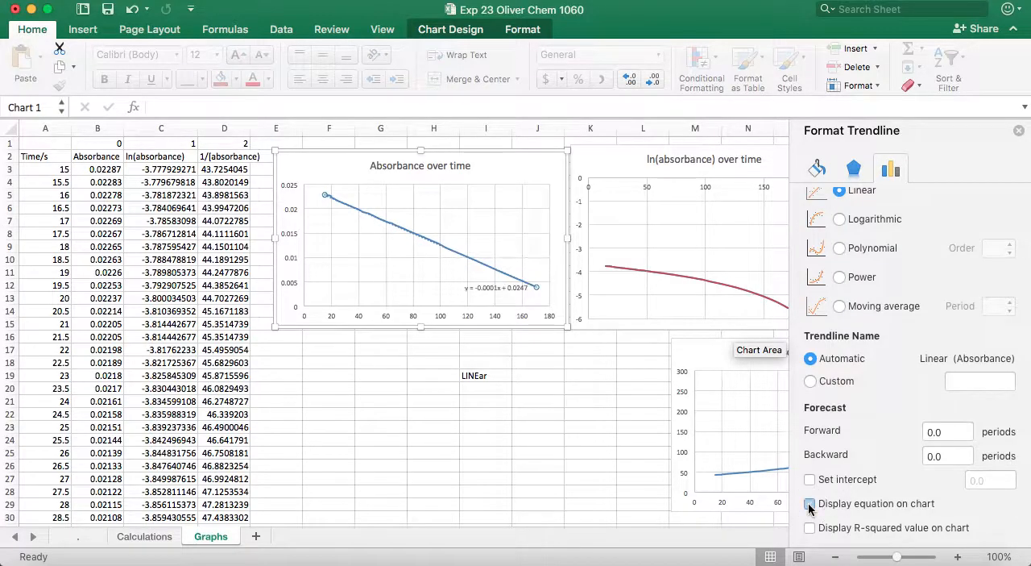
left_click(809, 505)
left_click(810, 527)
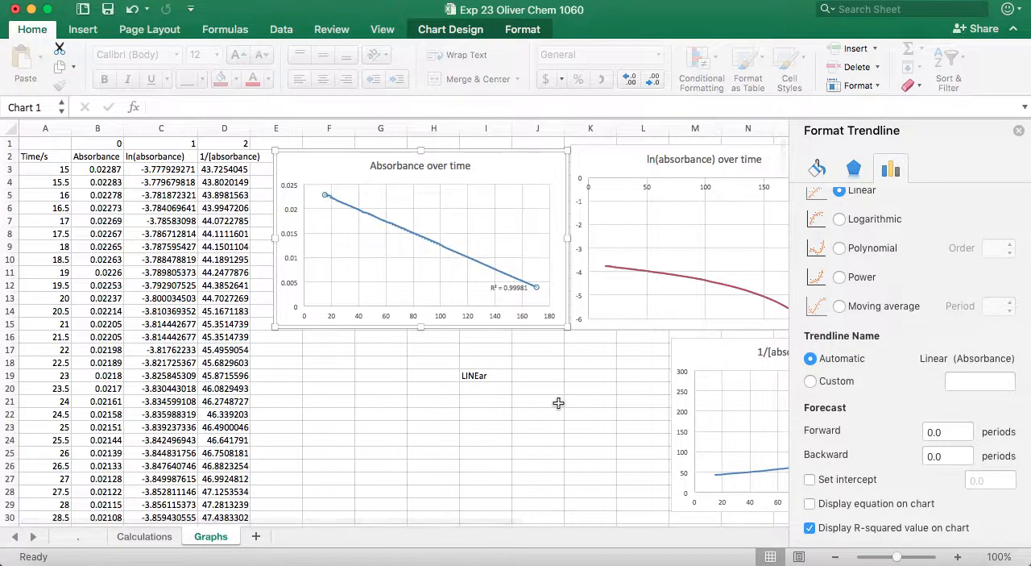
- Move the R² label beside the Absorbance over time title and enlarge its font size to 14
left_click(523, 287)
left_click_drag(499, 282, 501, 161)
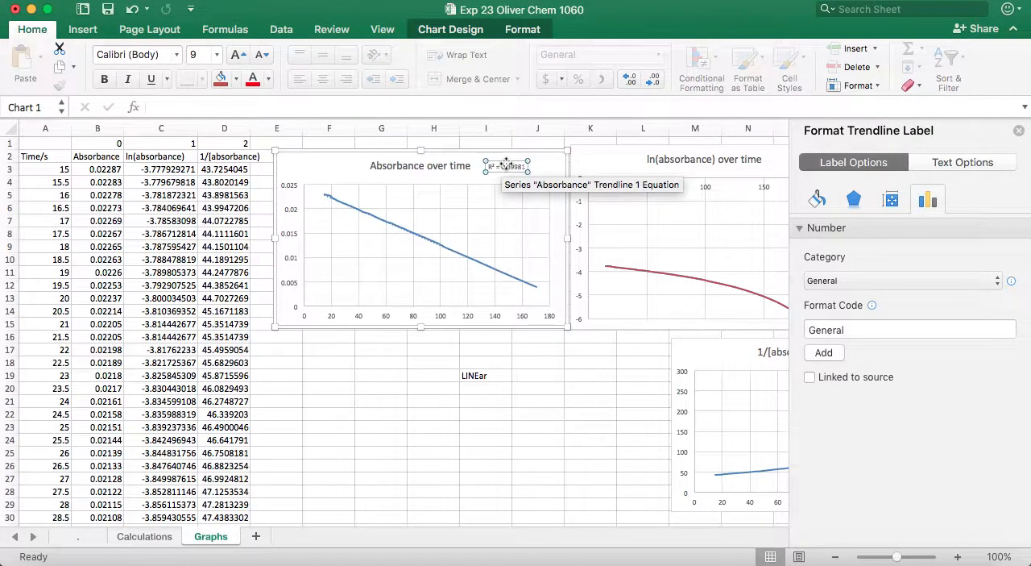
triple_click(505, 166)
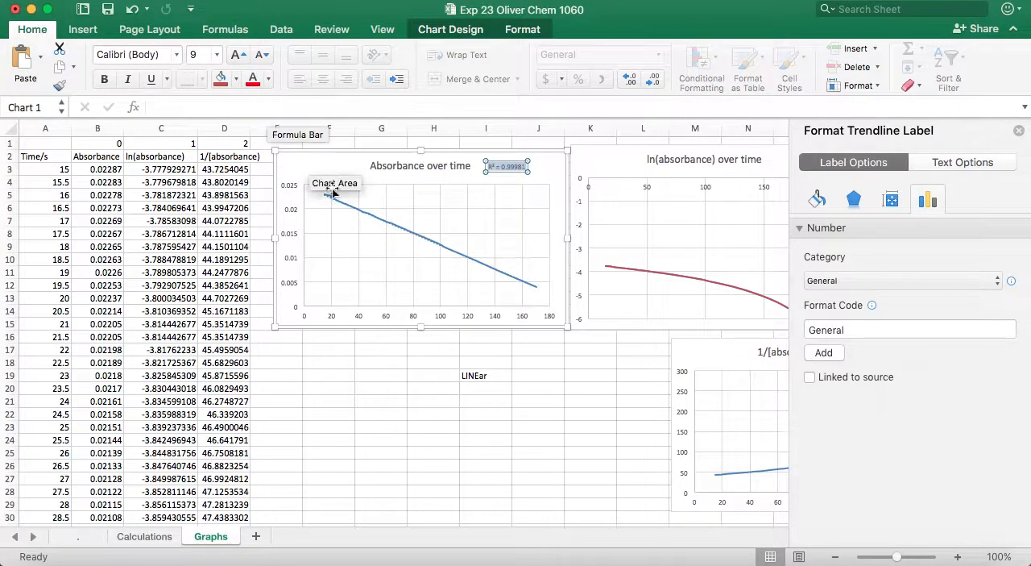
scroll(418, 240, "up", 5)
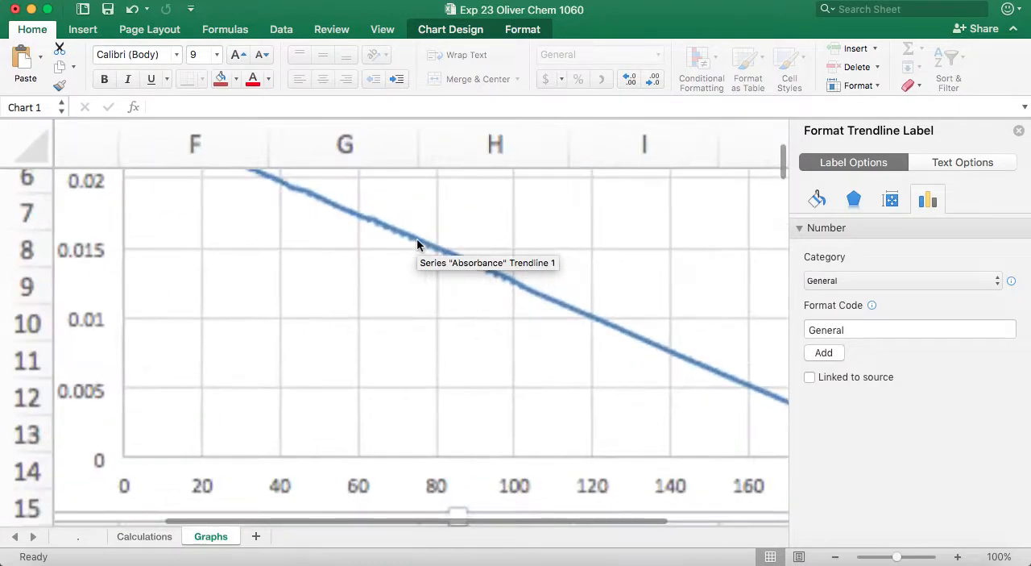
scroll(460, 324, "up", 2)
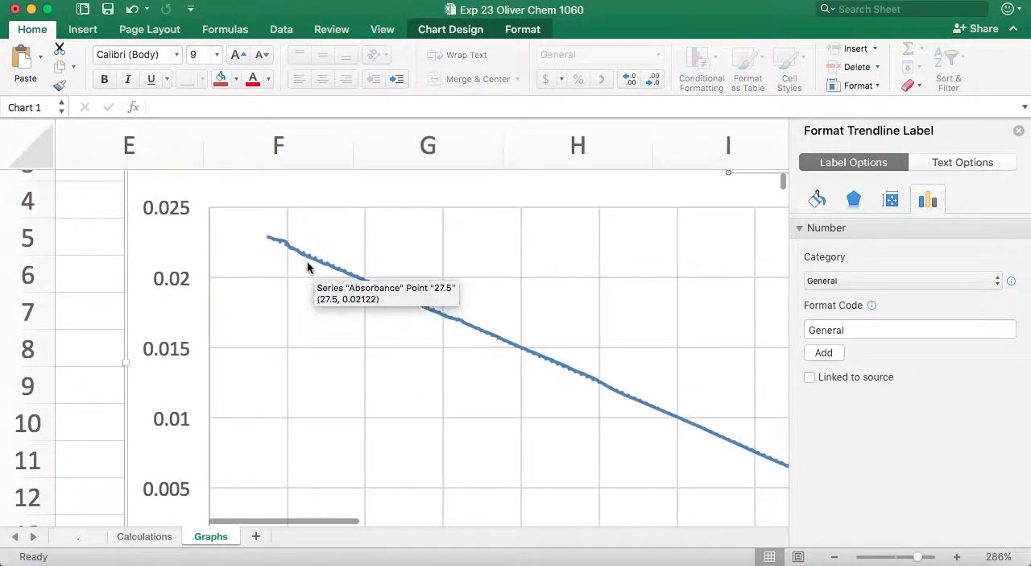
scroll(479, 256, "down", 3)
scroll(481, 256, "down", 3)
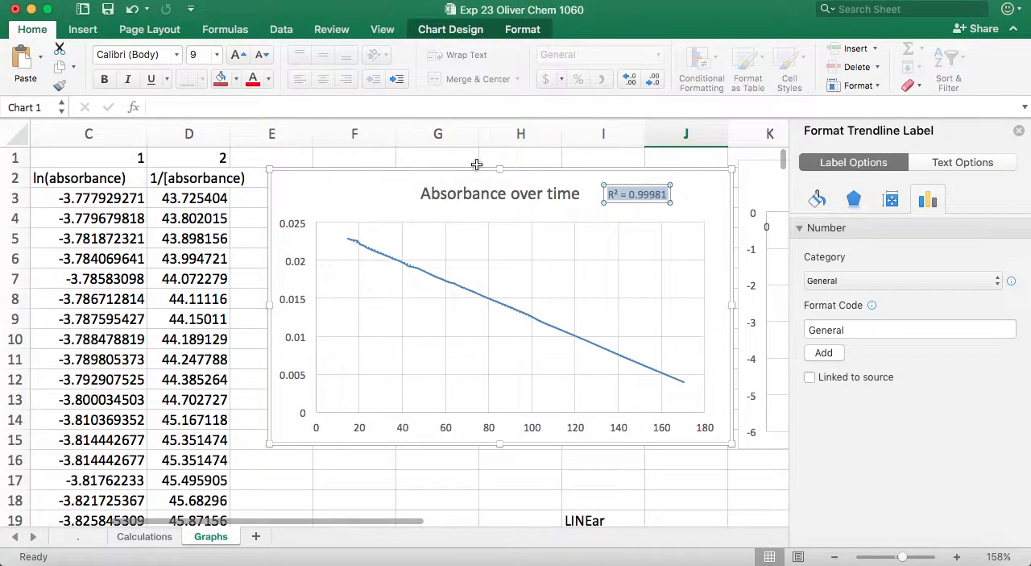
left_click(238, 54)
double_click(238, 54)
left_click(238, 54)
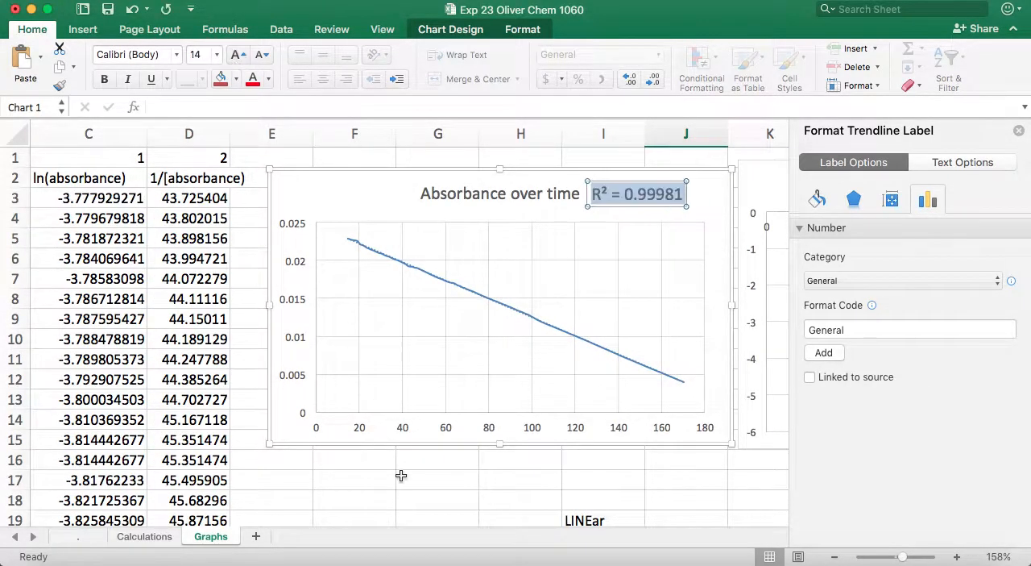
left_click(402, 492)
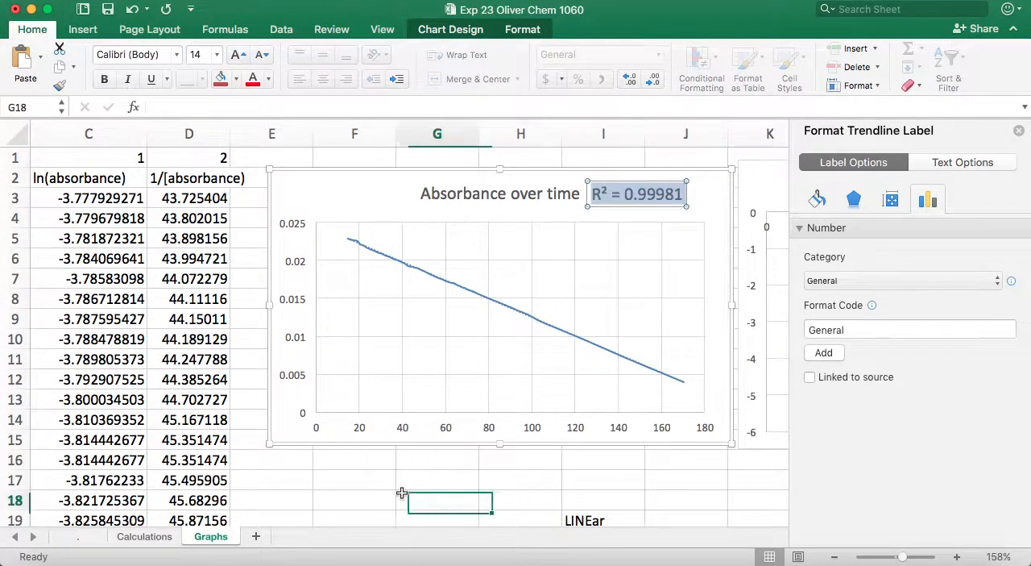
- Reposition the Absorbance over time title and its R² label so that they no longer overlap
left_click(528, 199)
left_click(468, 208)
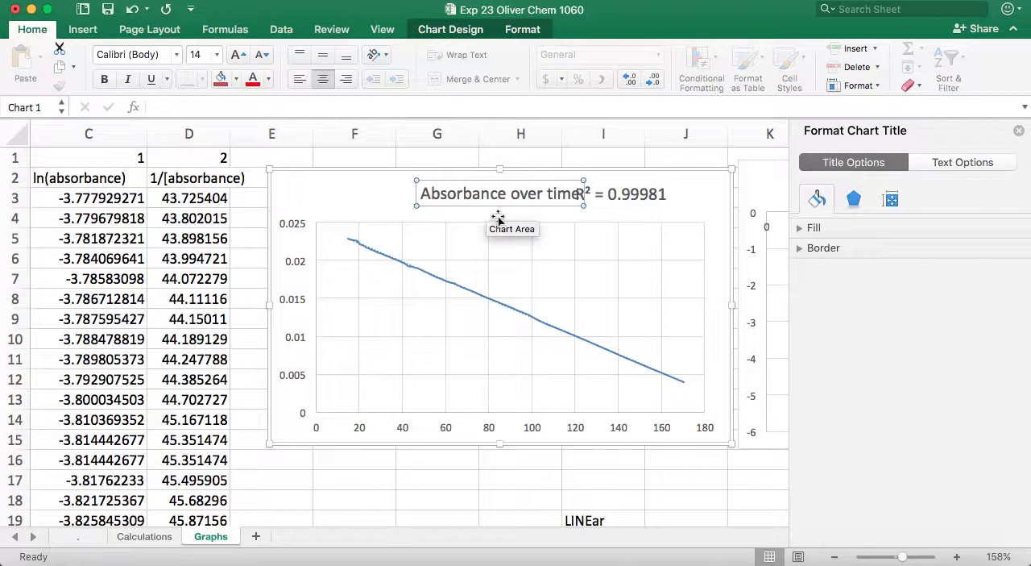
left_click(488, 478)
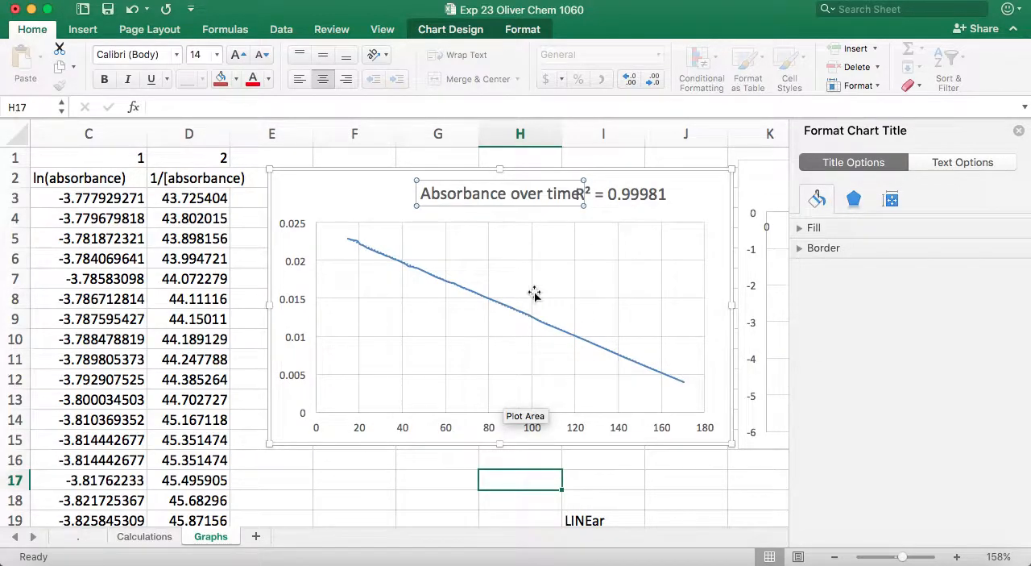
left_click(527, 196)
mouse_move(540, 212)
left_mouse_down()
mouse_move(479, 207)
mouse_move(546, 210)
left_mouse_up()
left_click(653, 204)
left_click_drag(653, 204, 676, 207)
left_click(614, 481)
- Add a linear trendline with its R-squared value displayed to the ln(absorbance) over time series
scroll(651, 431, "right", 10)
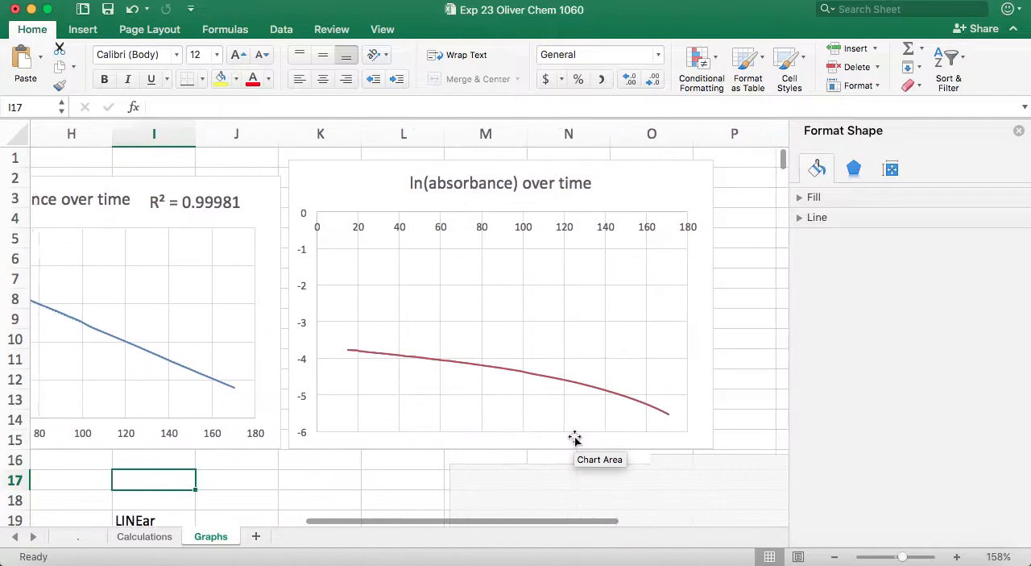
left_click(564, 385)
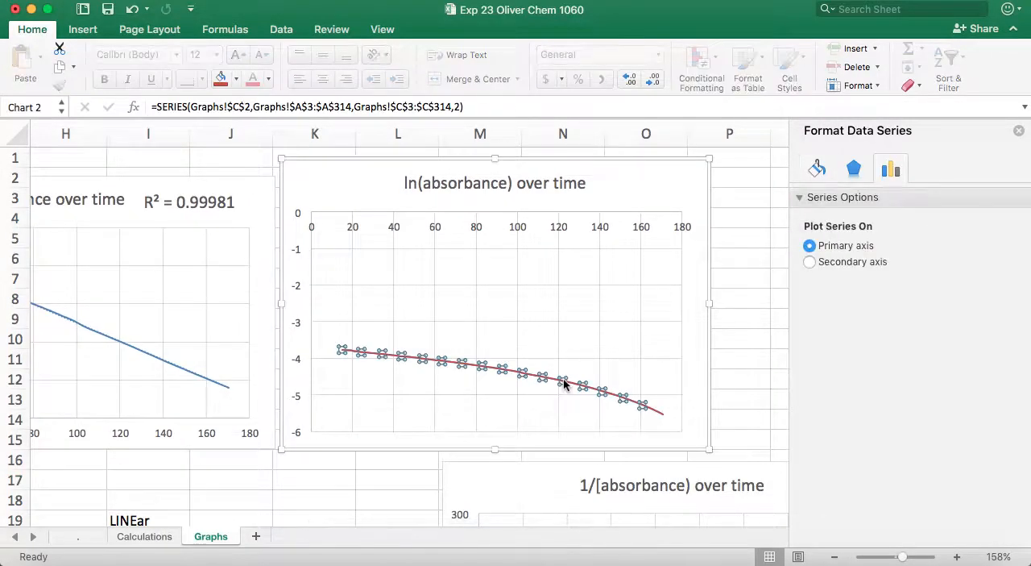
right_click(564, 384)
left_click(604, 498)
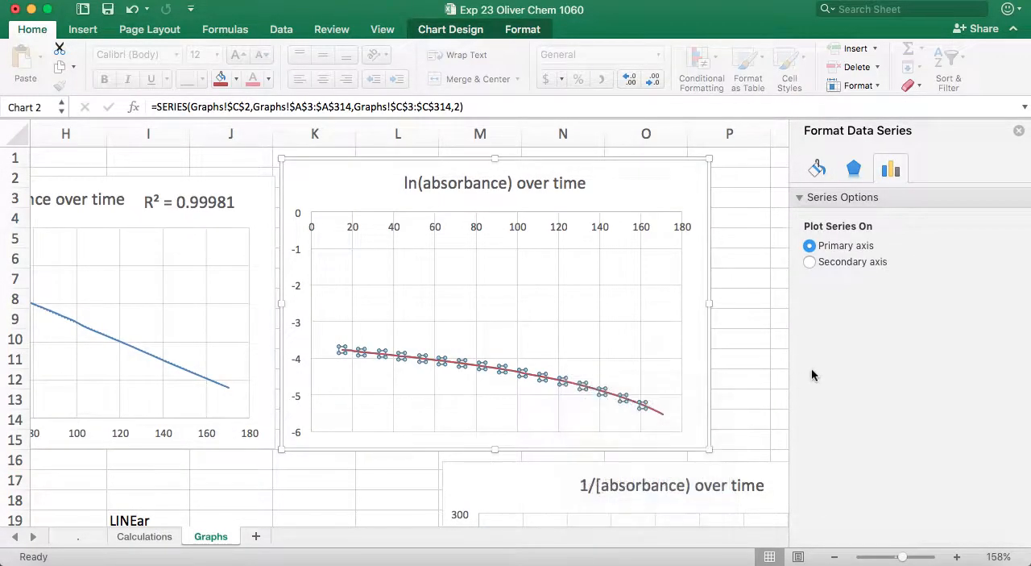
scroll(831, 500, "down", 3)
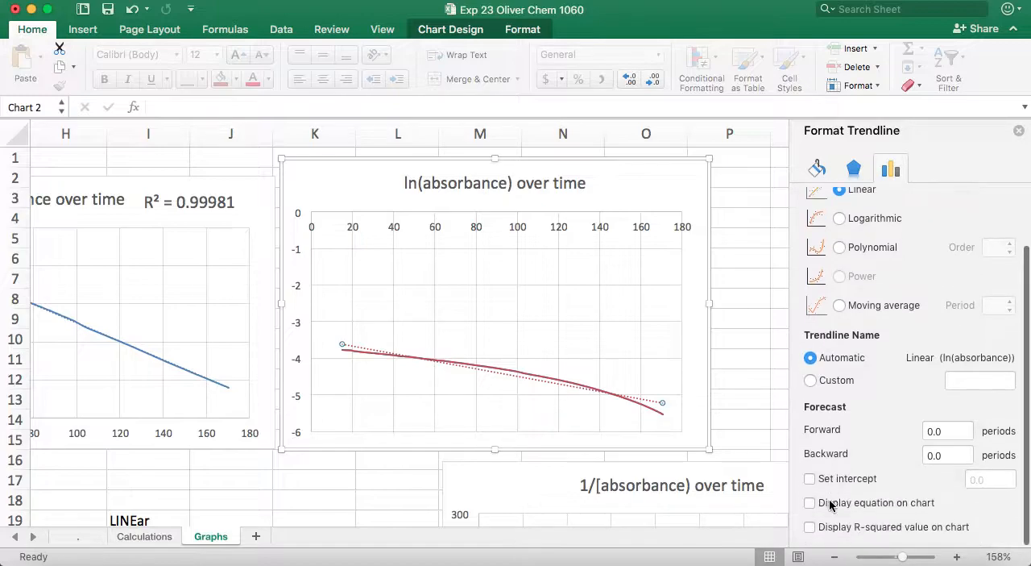
left_click(810, 528)
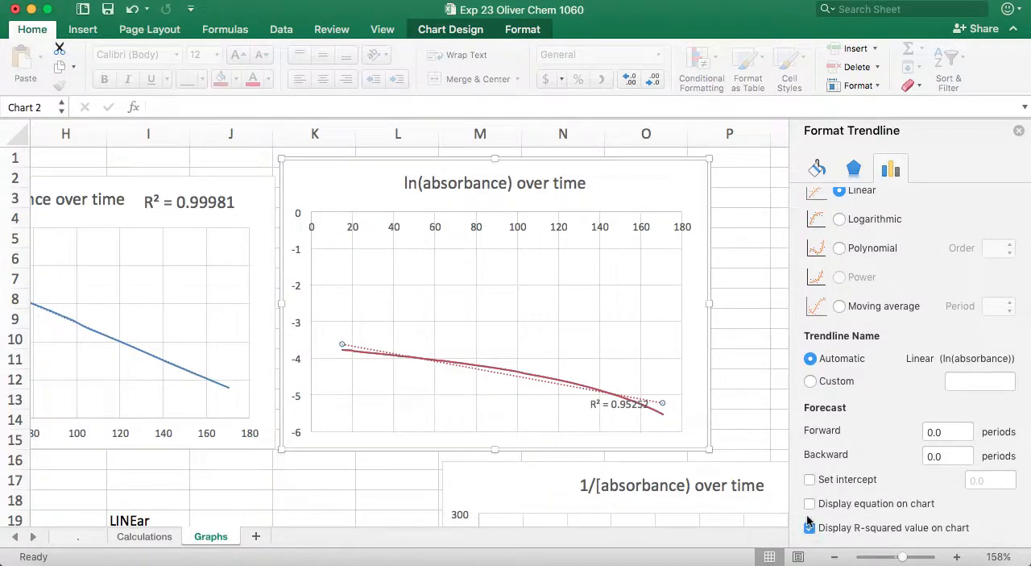
- Move the R² label beside the ln(absorbance) over time title and enlarge the font of its number to 12
left_click(752, 410)
left_click(618, 404)
left_click(618, 404)
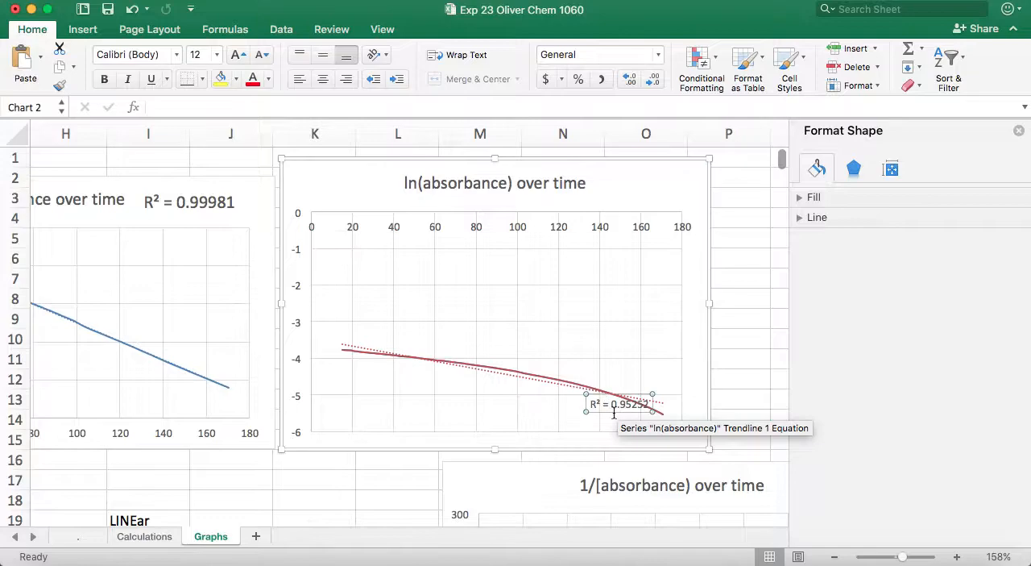
left_click_drag(618, 404, 637, 183)
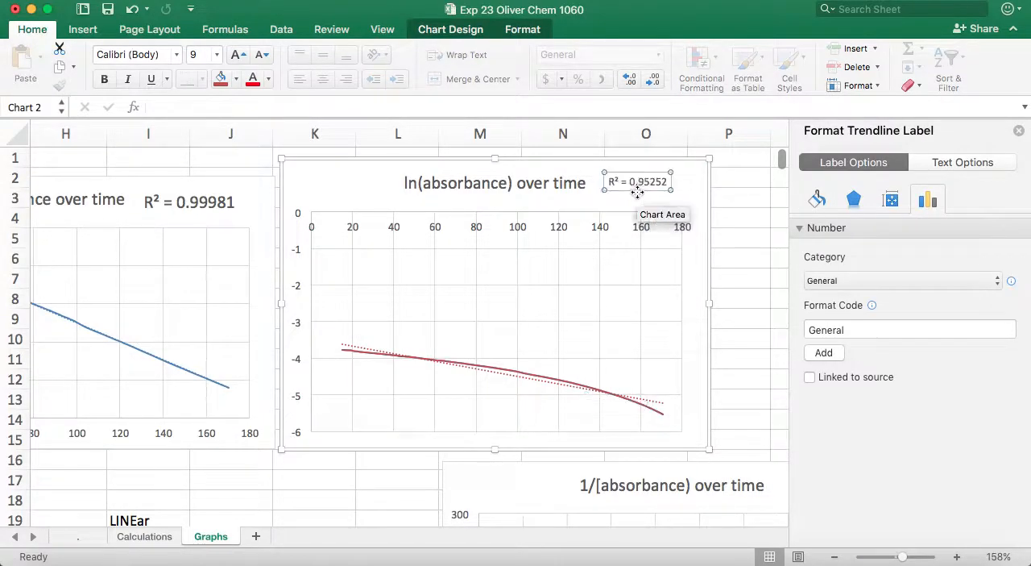
left_click(240, 55)
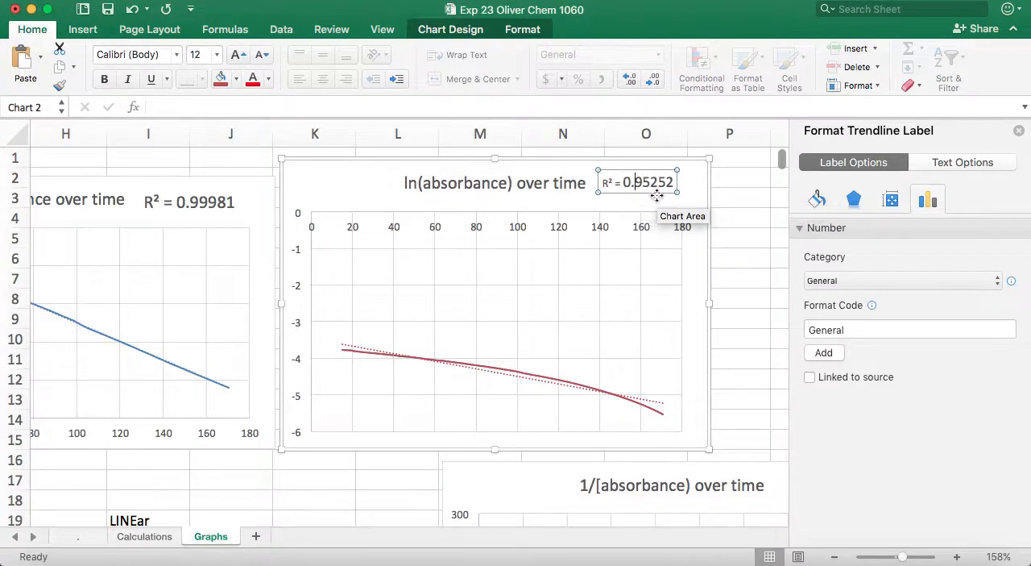
left_click_drag(657, 196, 663, 200)
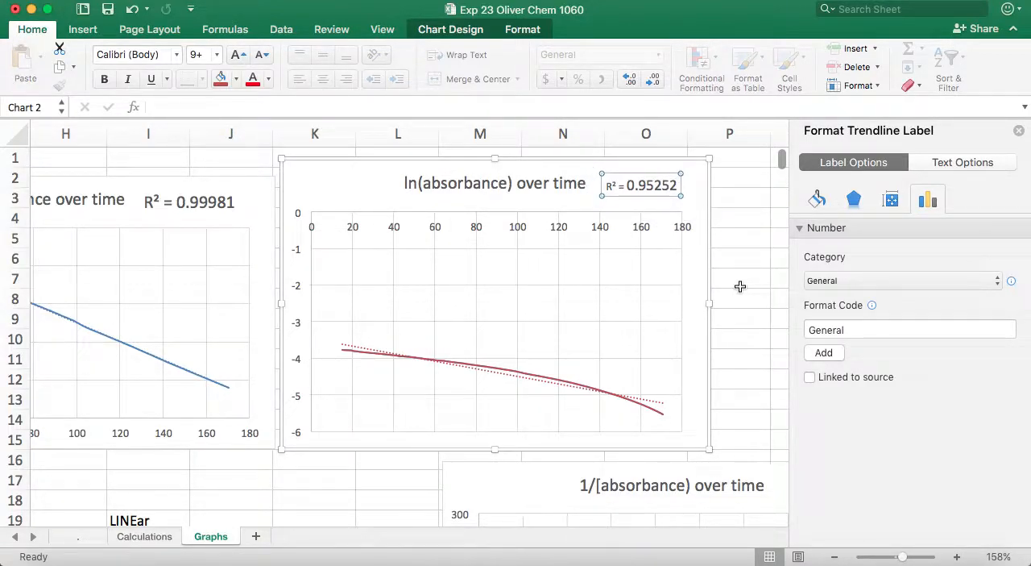
- Examine the curve in the 1/[absorbance) over time chart and compare it with the Absorbance over time chart
scroll(733, 297, "down", 10)
scroll(733, 297, "right", 3)
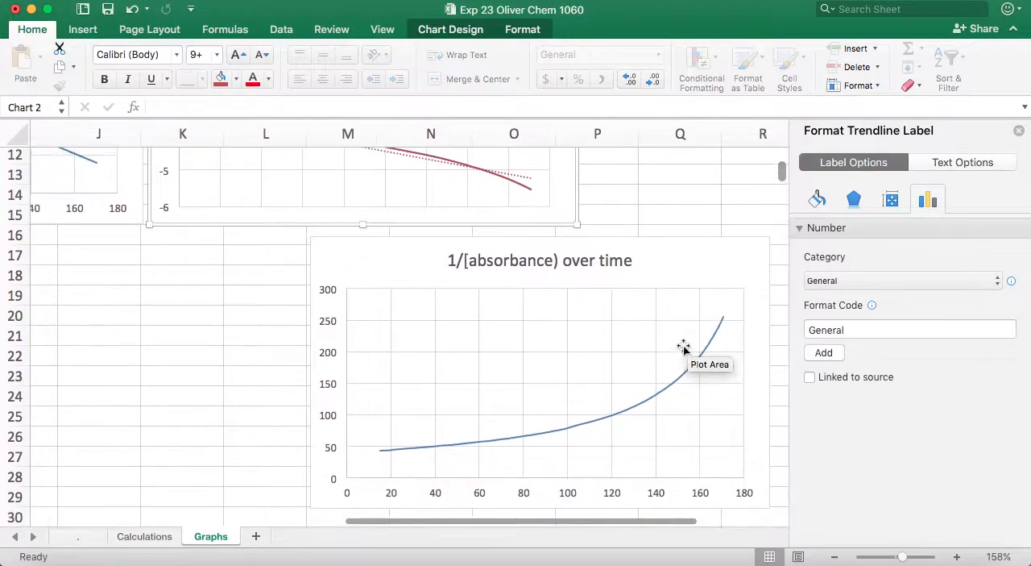
left_click(258, 370)
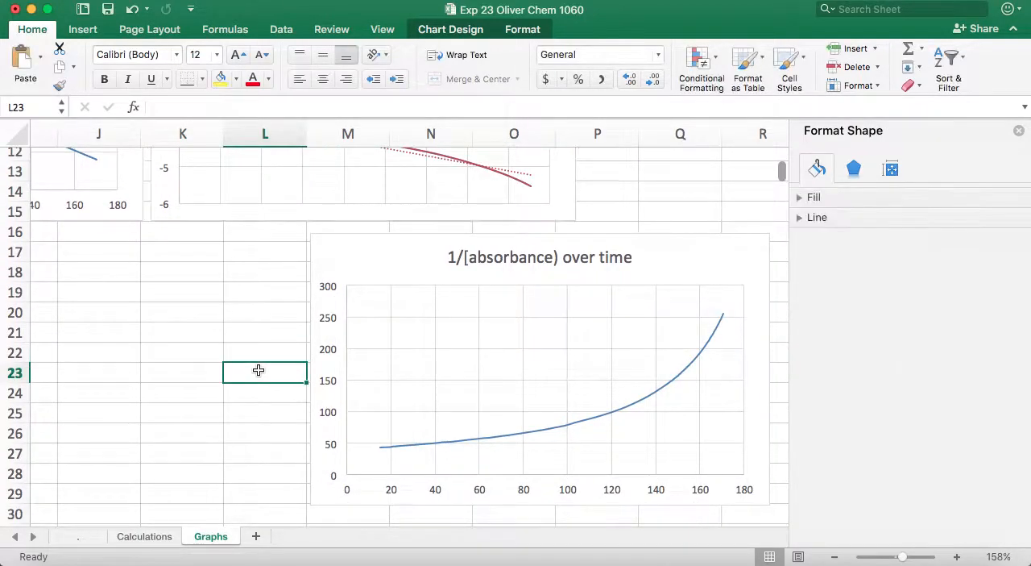
scroll(331, 347, "left", 5)
scroll(331, 347, "up", 10)
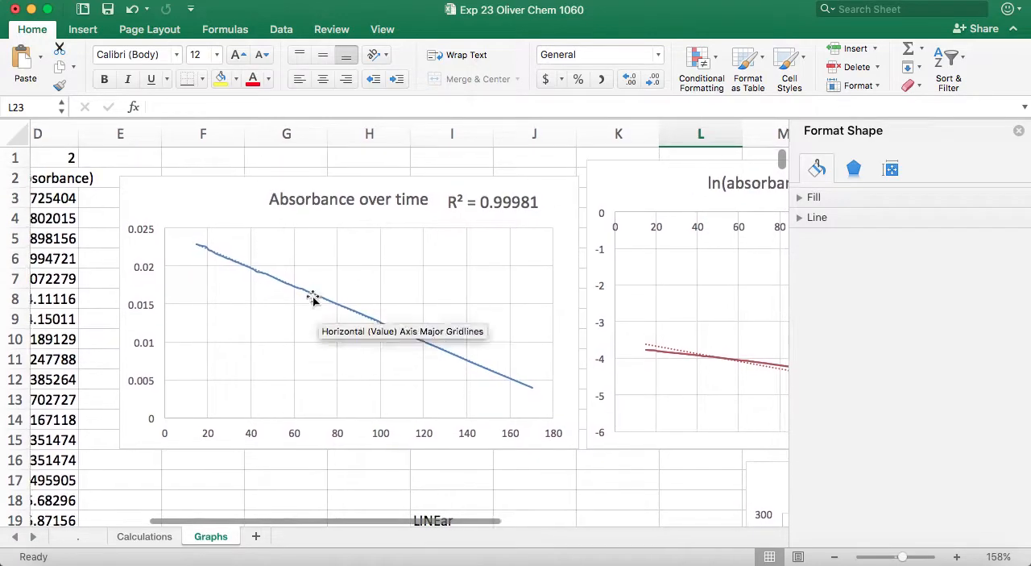
left_click(252, 207)
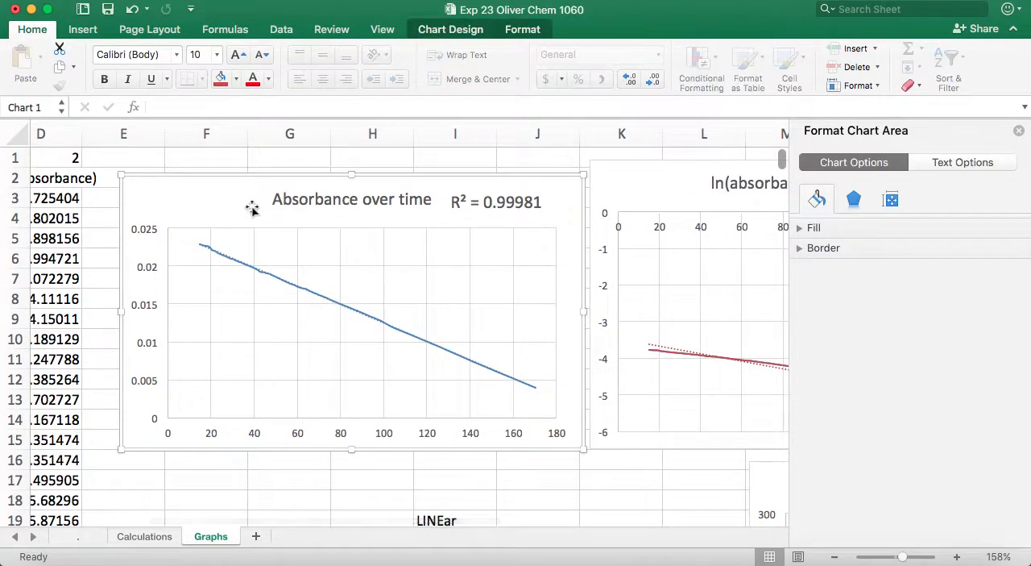